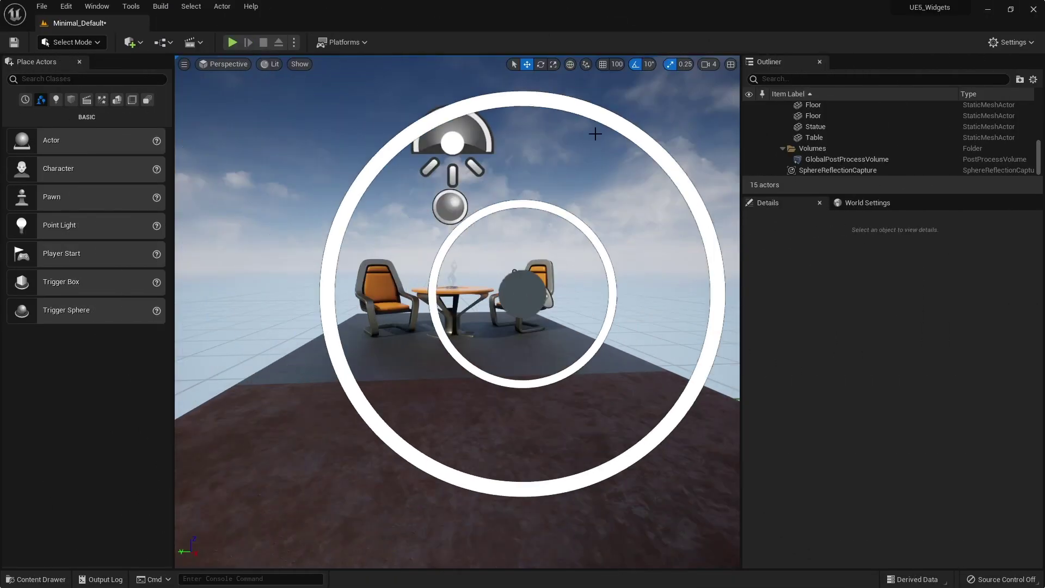
# Find the Camera Actor among the placeable actors and place one on the floor in front of the table and chairs
pyautogui.moveTo(436, 383); pyautogui.dragTo(314, 198, button='right')
pyautogui.click(28, 78)
pyautogui.write('camera')
pyautogui.moveTo(54, 105); pyautogui.dragTo(494, 374)
# Rotate the camera about 180° around Z to face the table and chairs, and move it to about X 44, Y -7, Z 128
pyautogui.moveTo(488, 335); pyautogui.dragTo(487, 235)
pyautogui.press('e')
pyautogui.moveTo(494, 296); pyautogui.dragTo(419, 286)
pyautogui.press('w')
pyautogui.moveTo(488, 224); pyautogui.dragTo(488, 254)
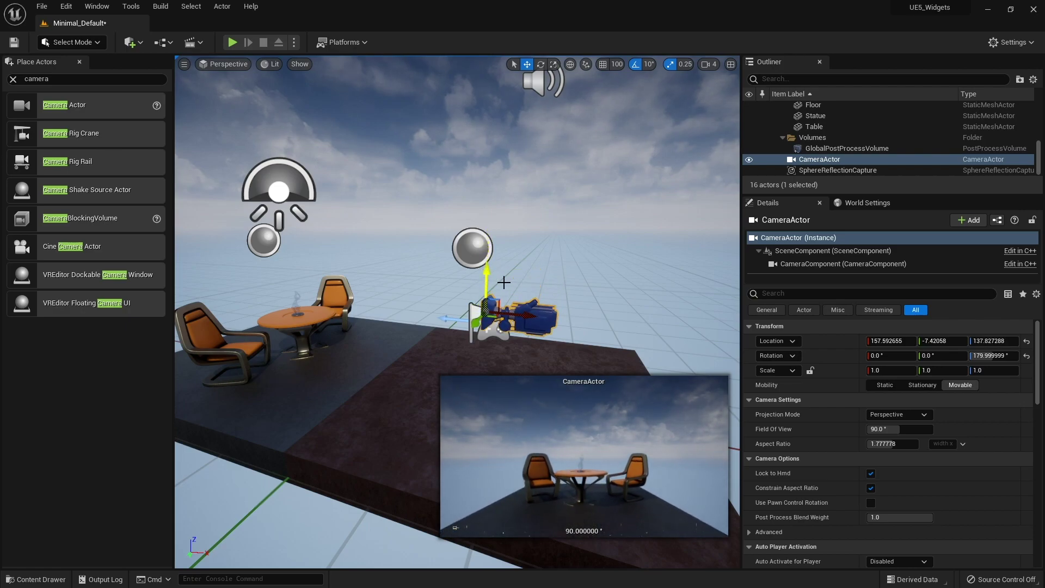
pyautogui.moveTo(524, 316); pyautogui.dragTo(498, 329)
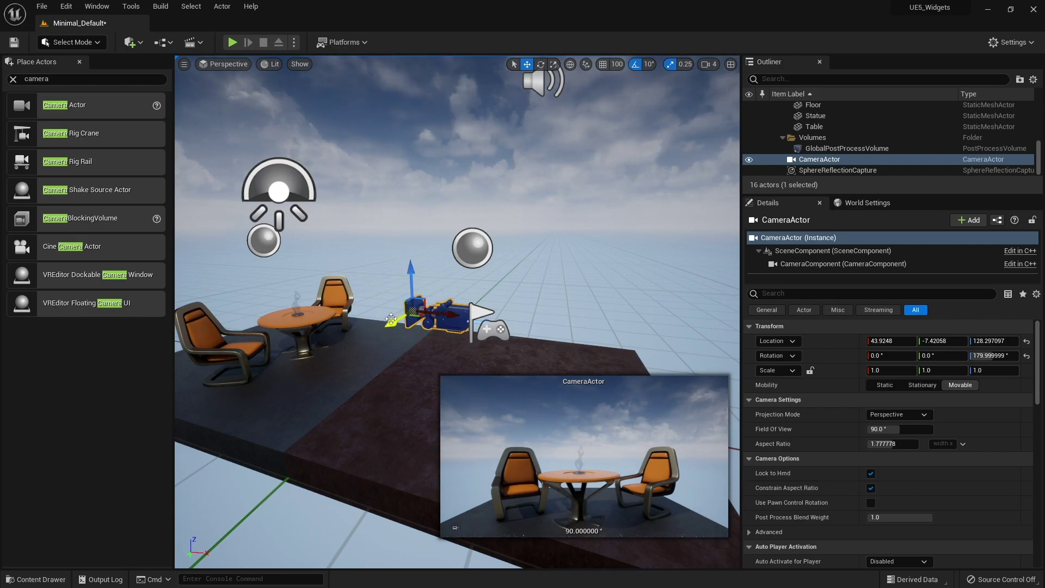
# Open the Level Blueprint maximized and add a reference to the CameraActor in its Event Graph
pyautogui.click(164, 42)
pyautogui.click(204, 122)
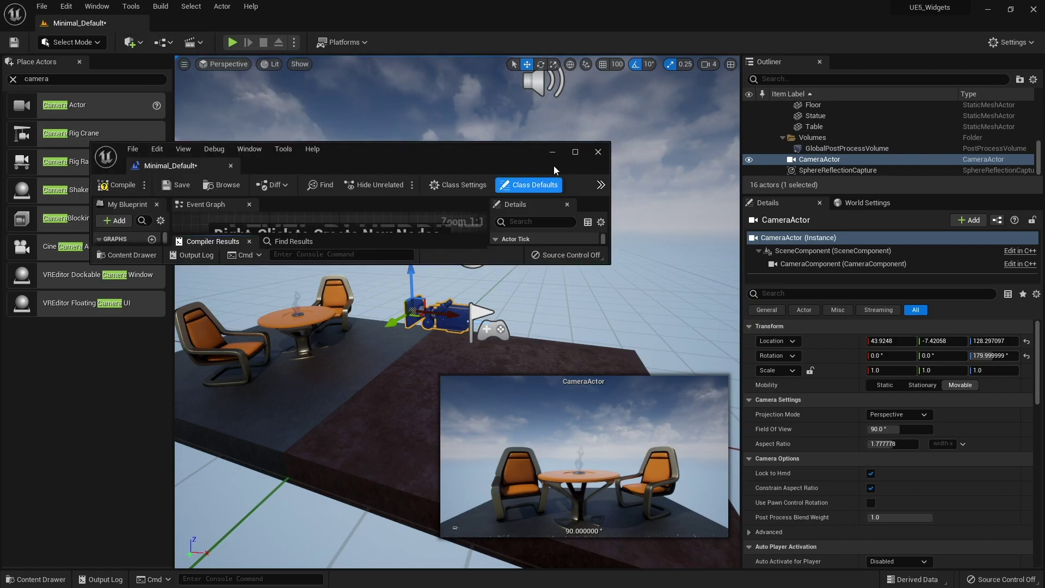
pyautogui.click(576, 153)
pyautogui.rightClick(422, 225)
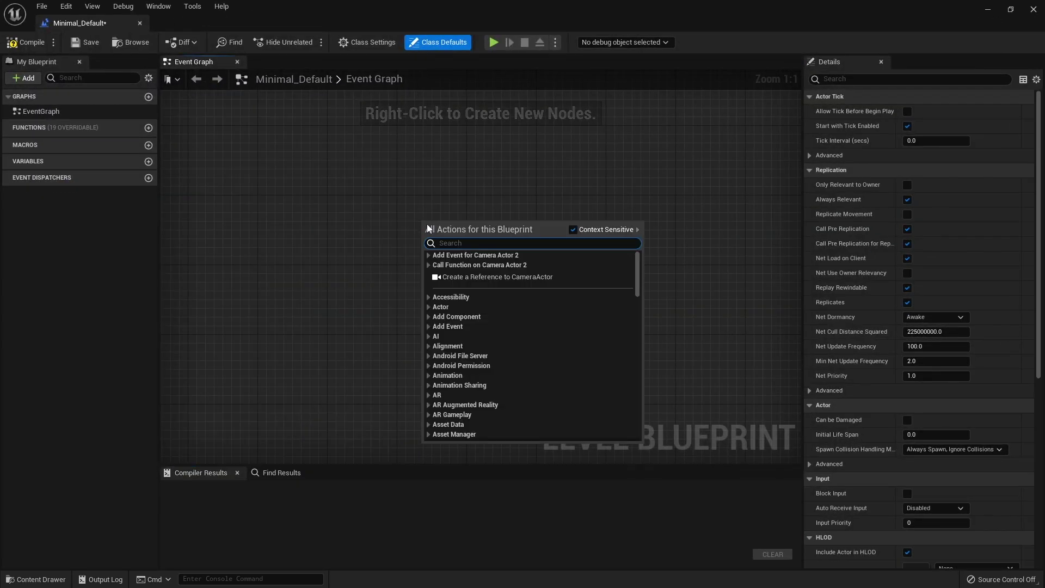
pyautogui.click(519, 279)
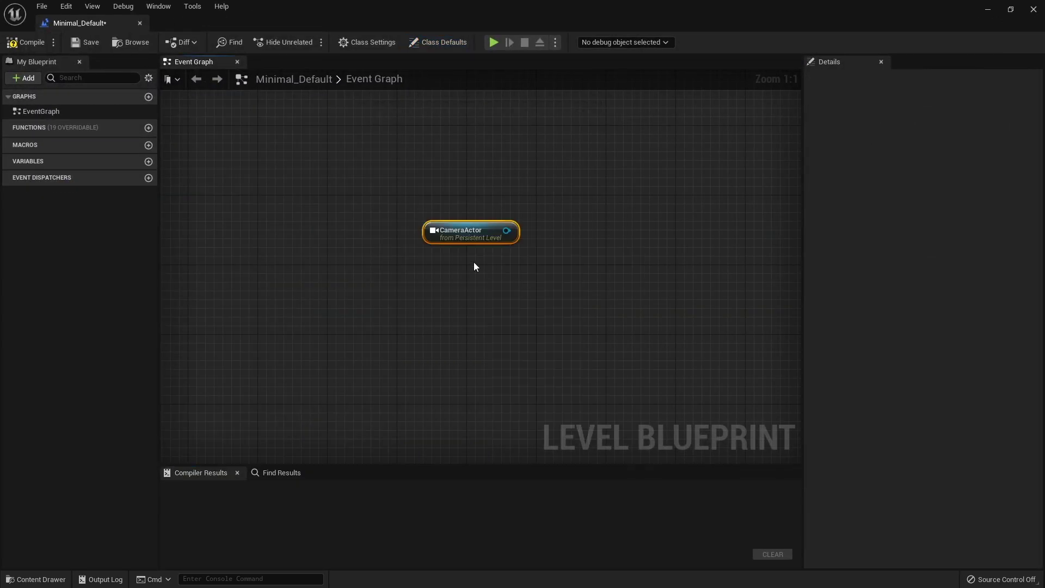
# Add an Event BeginPlay node and place it above the CameraActor reference
pyautogui.rightClick(394, 212)
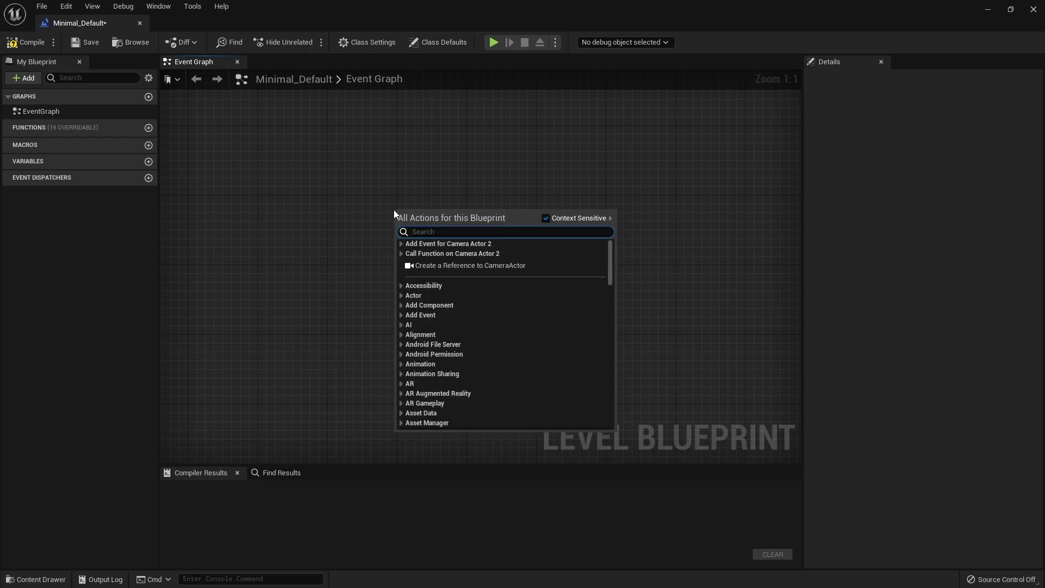
pyautogui.write('begin play')
pyautogui.press('Return')
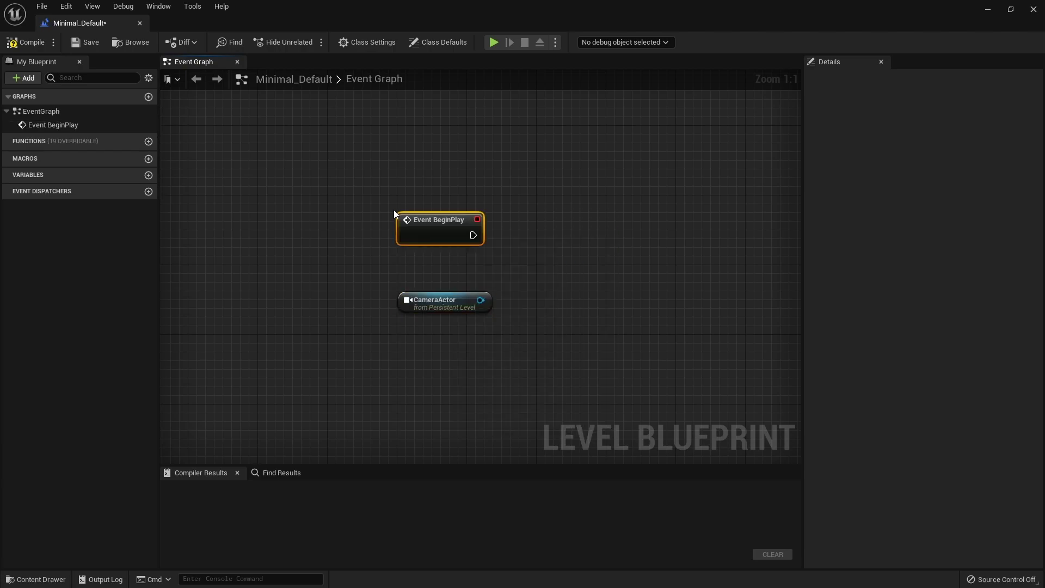
pyautogui.moveTo(420, 224); pyautogui.dragTo(438, 177)
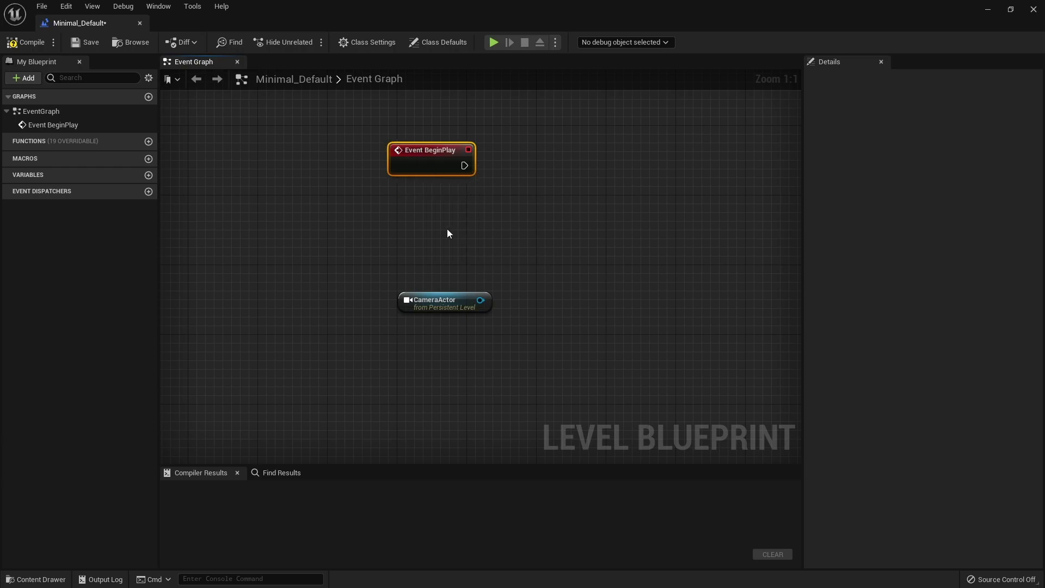
# Add a Get Player Controller node and place it between Event BeginPlay and the CameraActor reference
pyautogui.rightClick(411, 236)
pyautogui.write('g')
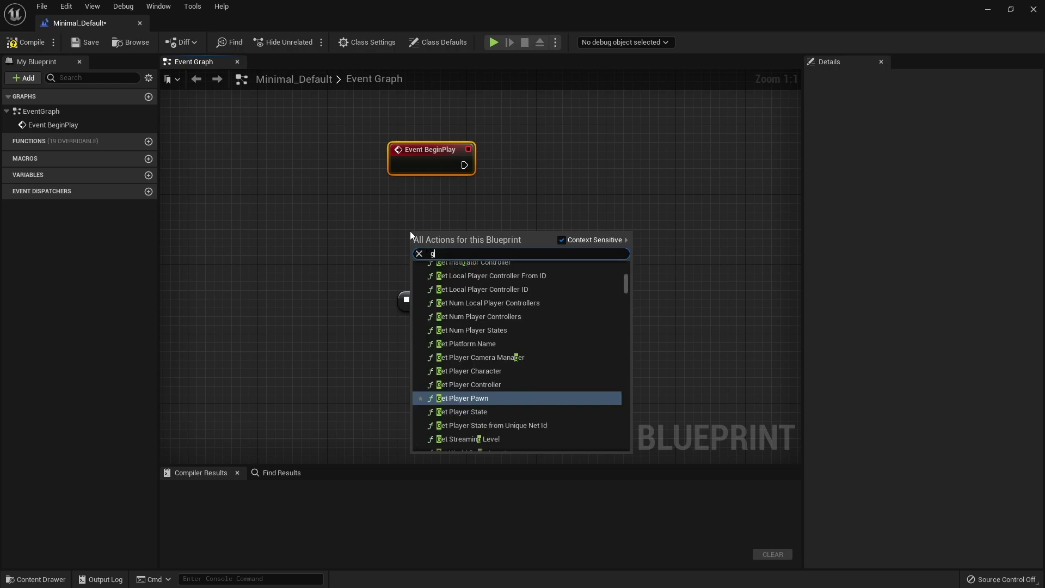
pyautogui.write('et player co')
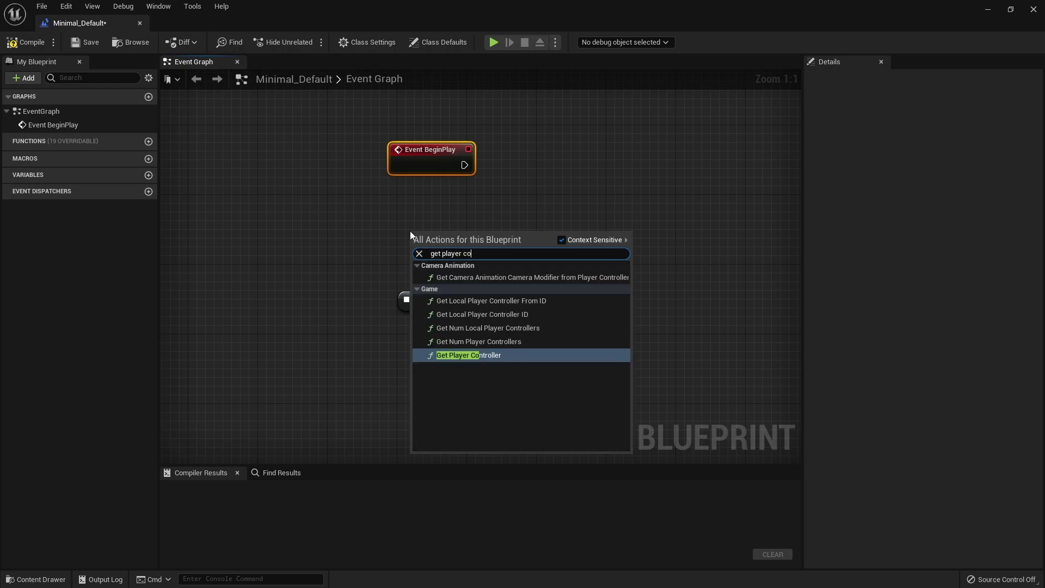
pyautogui.write('ntroll')
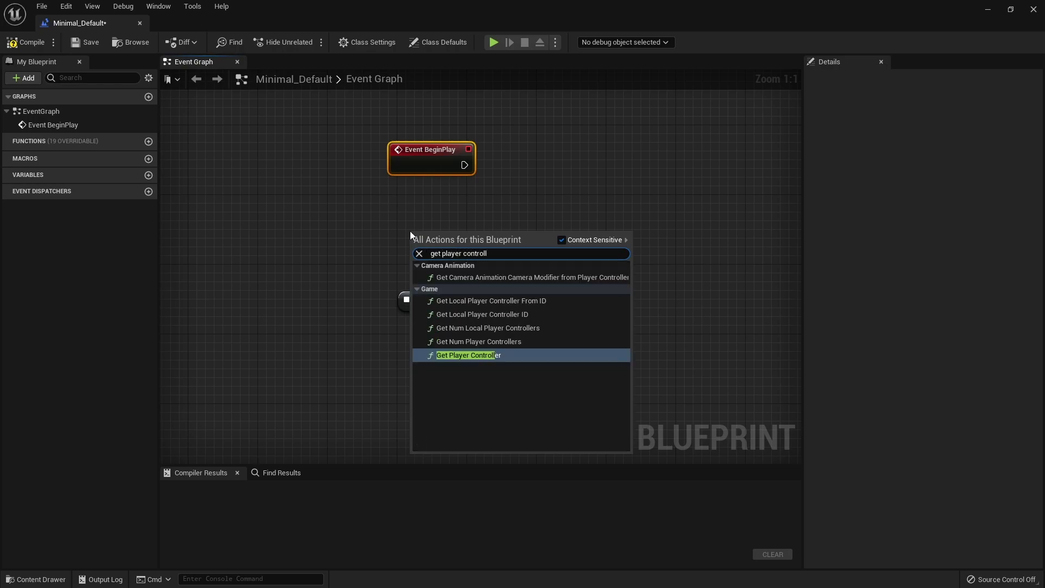
pyautogui.click(487, 354)
pyautogui.moveTo(470, 229); pyautogui.dragTo(404, 204)
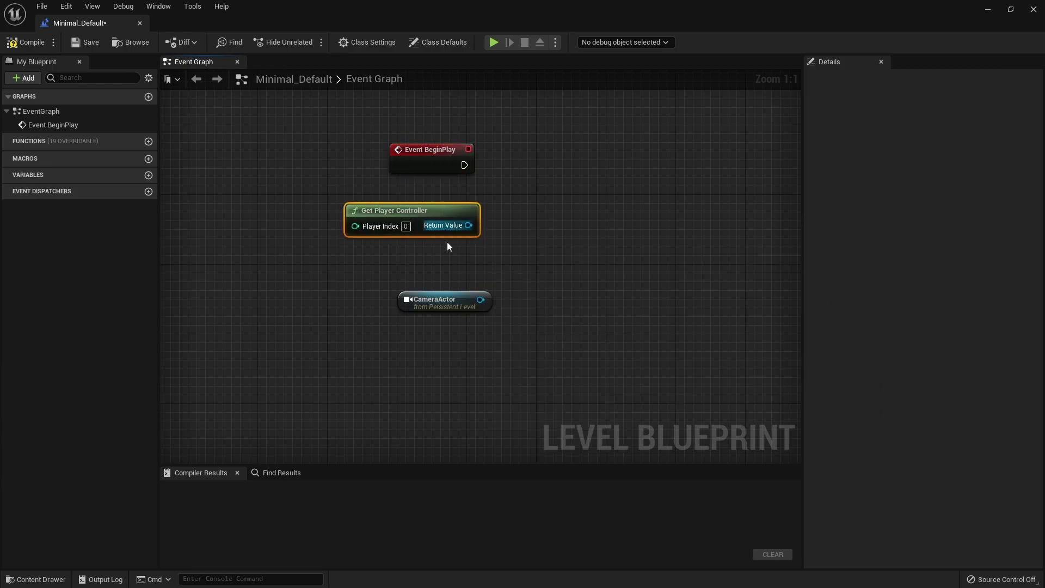
# Create a Set View Target with Blend node from the player controller's Return Value
pyautogui.moveTo(471, 228); pyautogui.dragTo(569, 152)
pyautogui.write('set ')
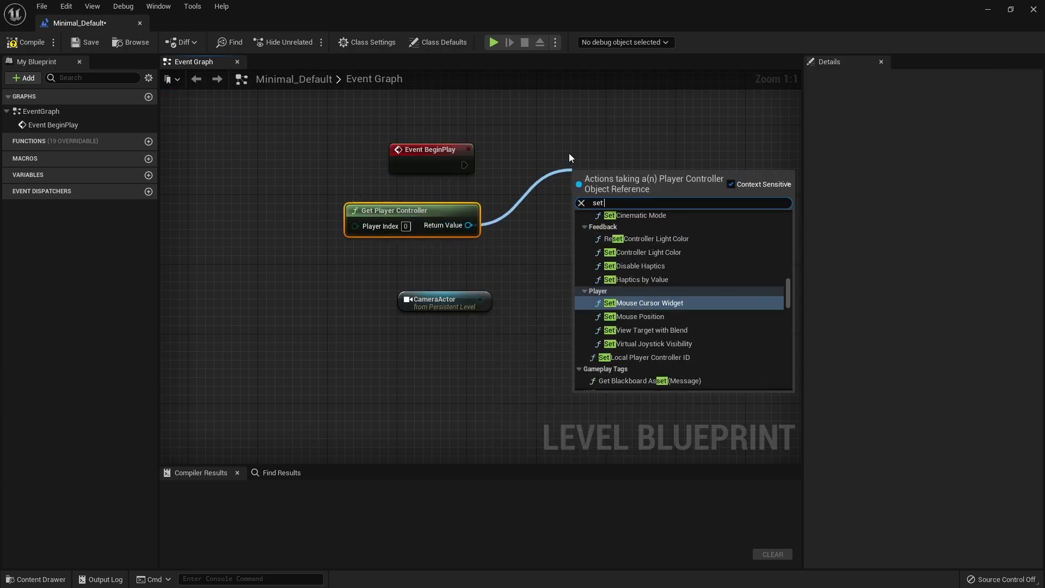
pyautogui.write('view target')
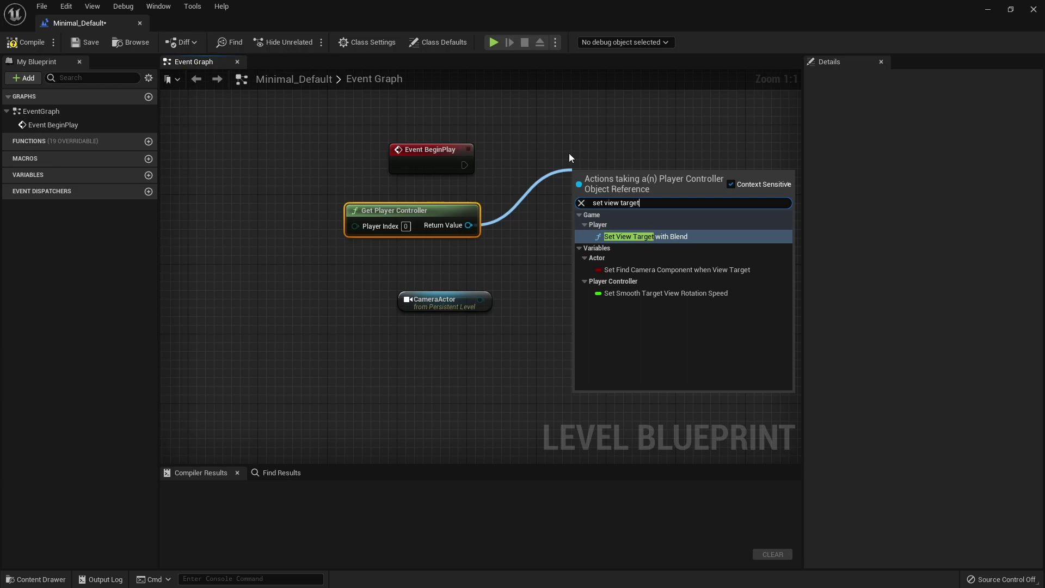
pyautogui.click(661, 237)
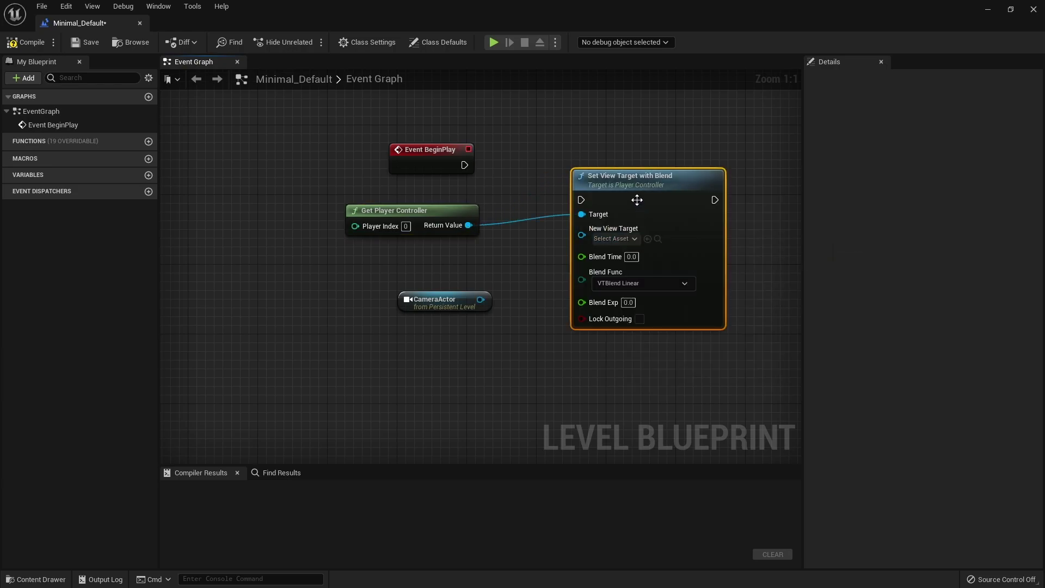
# Connect Event BeginPlay to Set View Target with Blend, align that node, and link CameraActor to New View Target
pyautogui.moveTo(581, 199); pyautogui.dragTo(464, 165)
pyautogui.moveTo(612, 228); pyautogui.dragTo(612, 193)
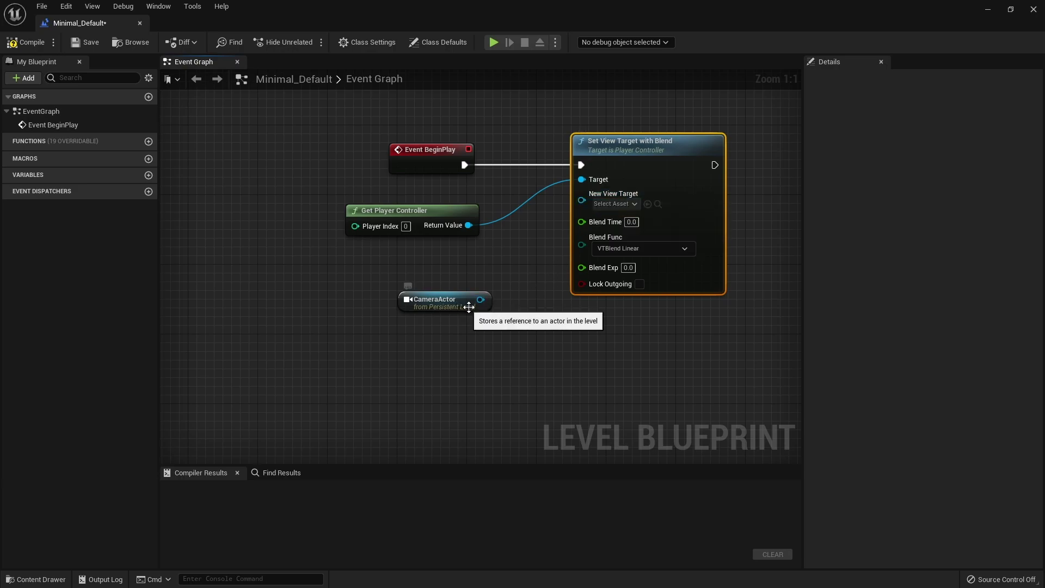
pyautogui.moveTo(479, 299); pyautogui.dragTo(587, 201)
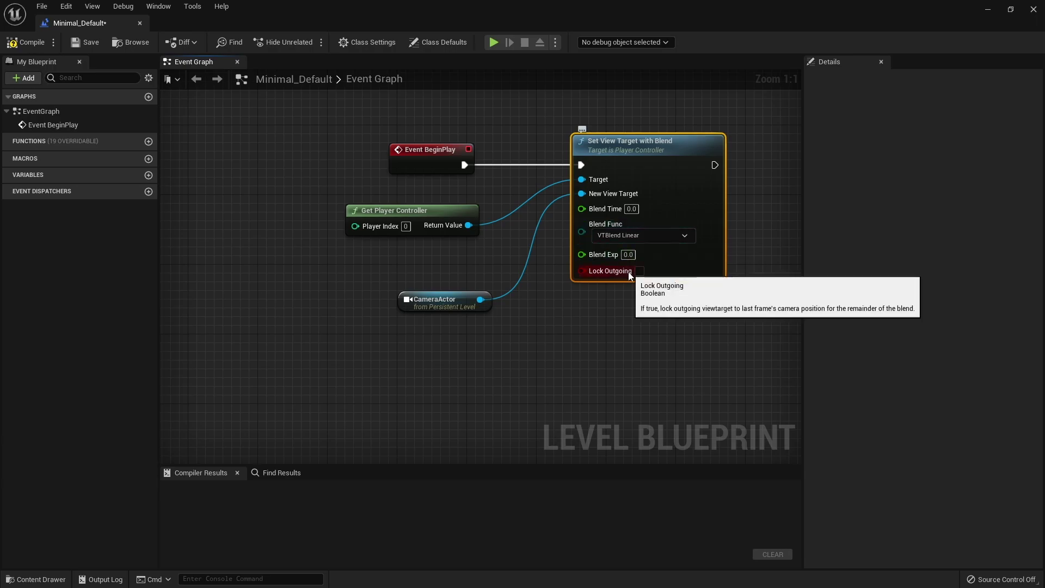
# Compile, save and close the Level Blueprint, and play the level briefly to check the camera view
pyautogui.click(32, 47)
pyautogui.click(77, 48)
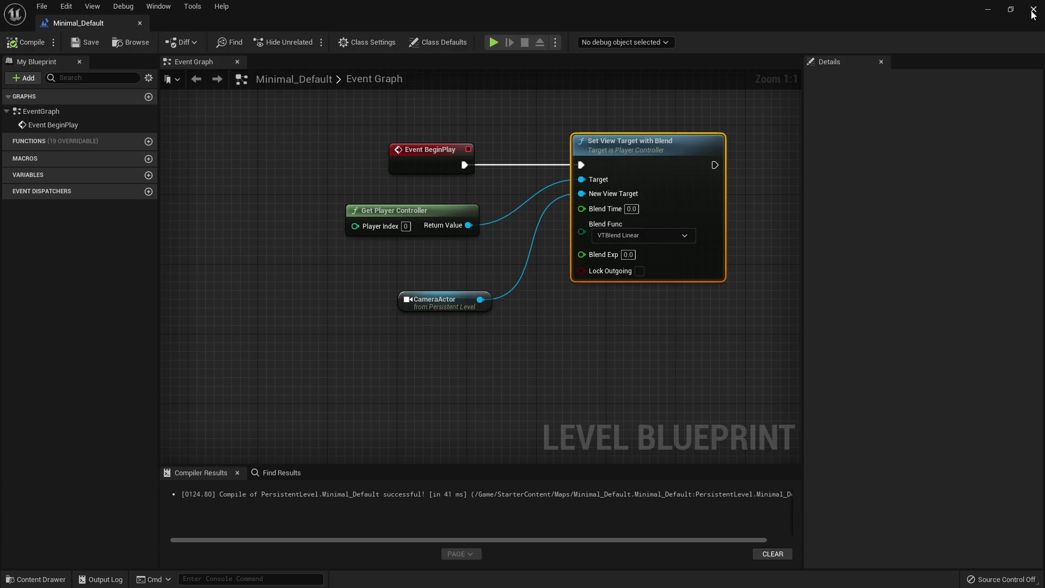
pyautogui.click(1033, 10)
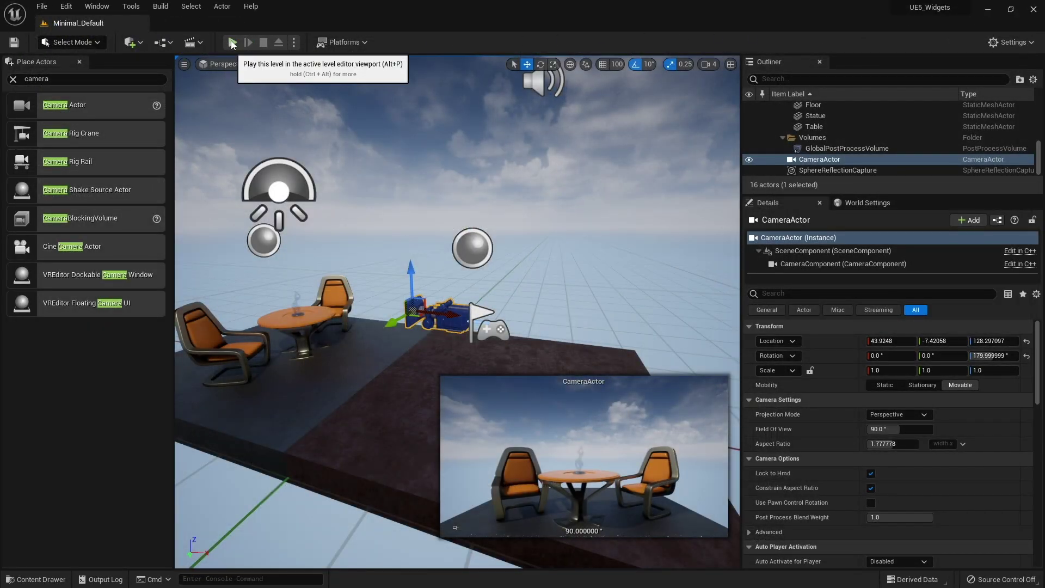
pyautogui.click(232, 43)
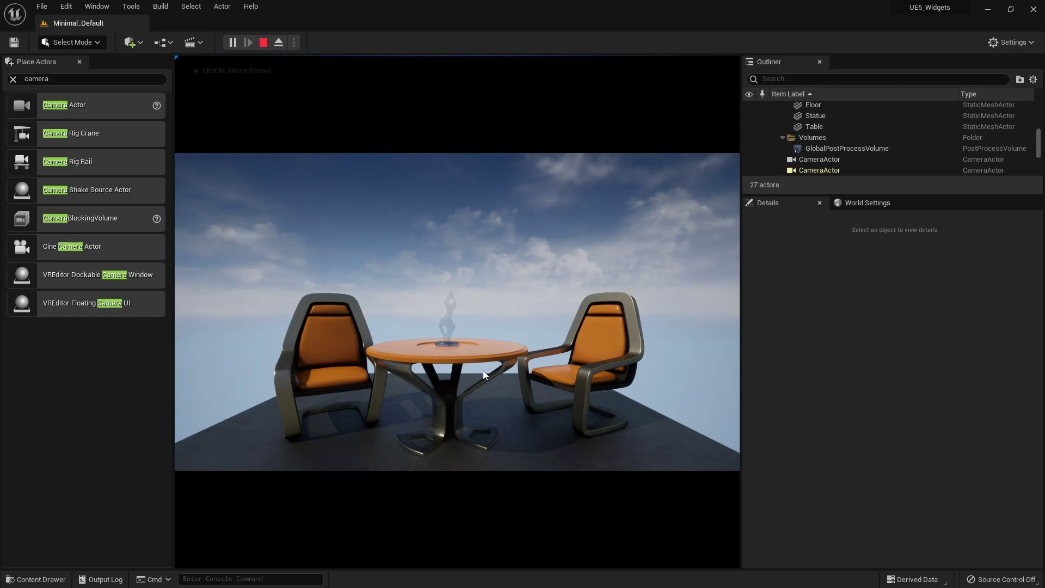
pyautogui.press('Escape')
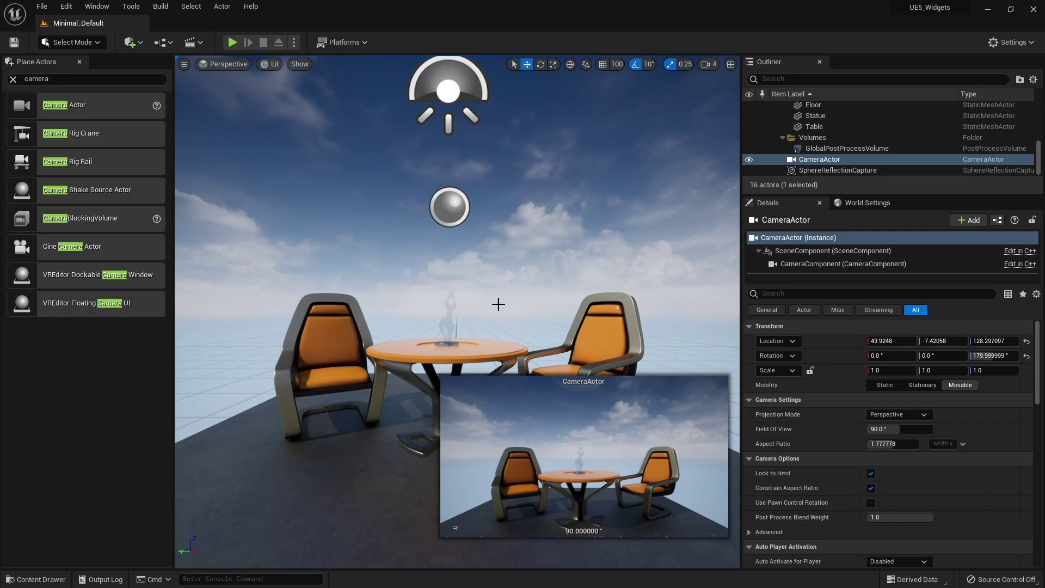
# Delete the ambient sound actor floating above the scene
pyautogui.moveTo(323, 342); pyautogui.dragTo(288, 378, button='right')
pyautogui.moveTo(533, 180); pyautogui.dragTo(533, 150, button='right')
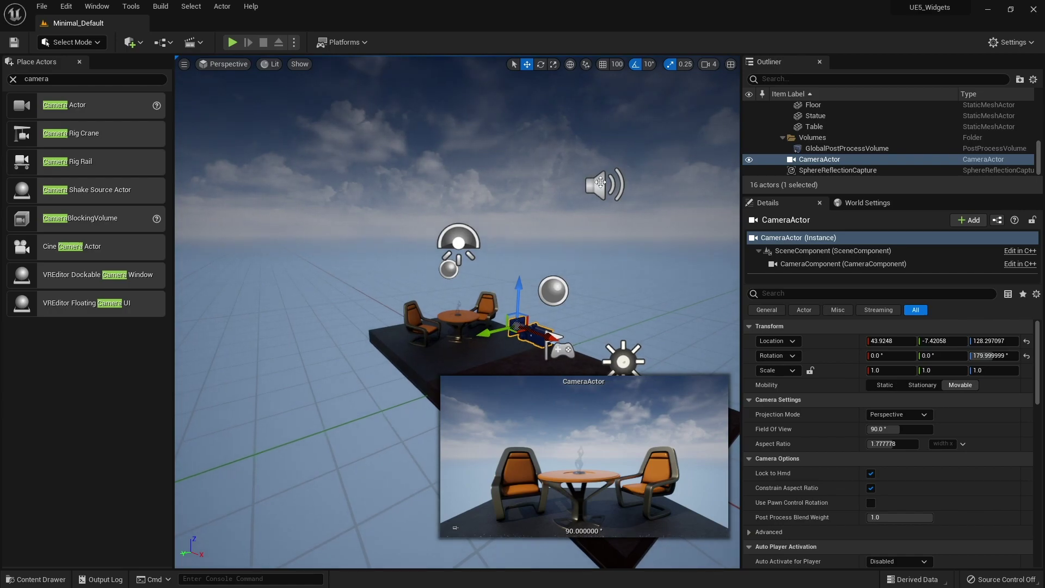
pyautogui.click(597, 182)
pyautogui.press('Delete')
pyautogui.moveTo(595, 182); pyautogui.dragTo(577, 190, button='right')
pyautogui.scroll(5, 373, 513)
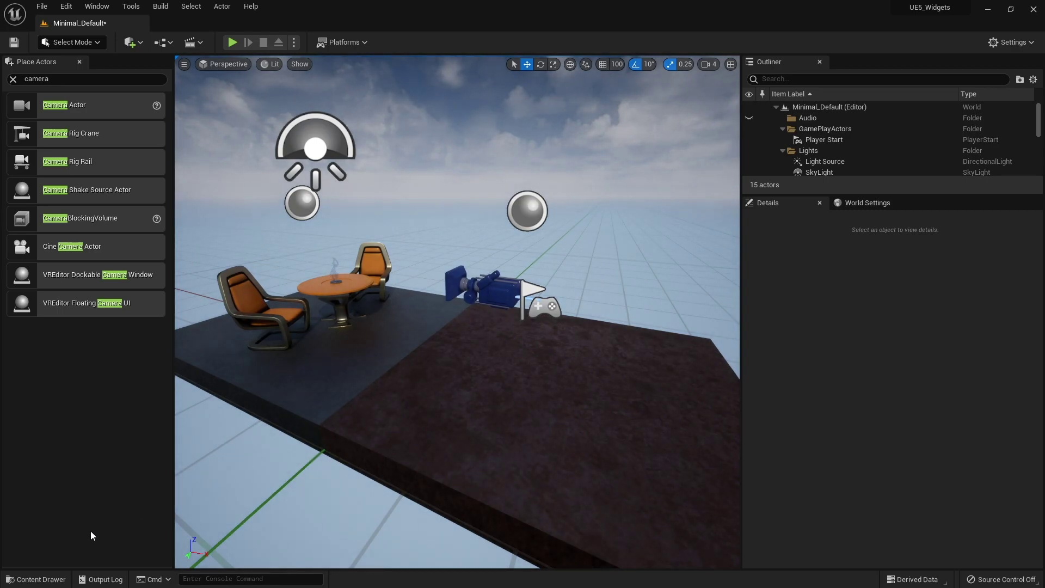
# Create a new folder named UI inside the project's Content folder
pyautogui.click(36, 578)
pyautogui.rightClick(319, 403)
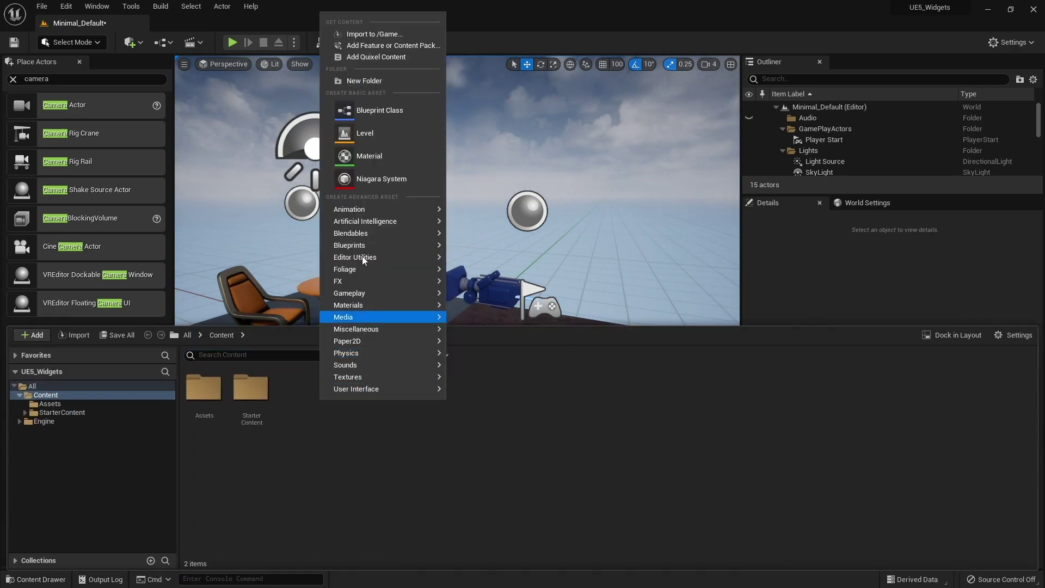
pyautogui.click(363, 81)
pyautogui.write('U')
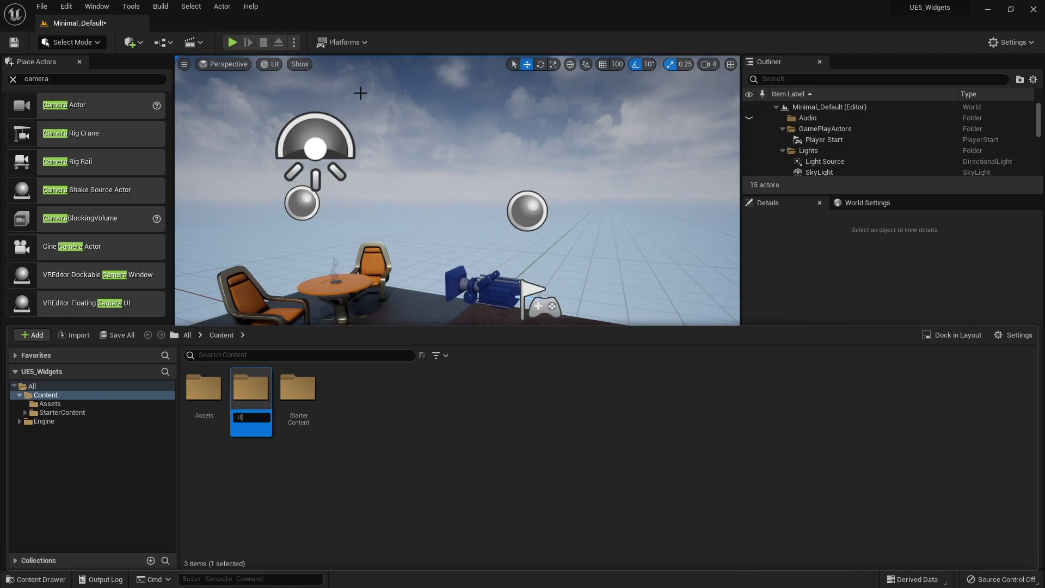
pyautogui.press('Return')
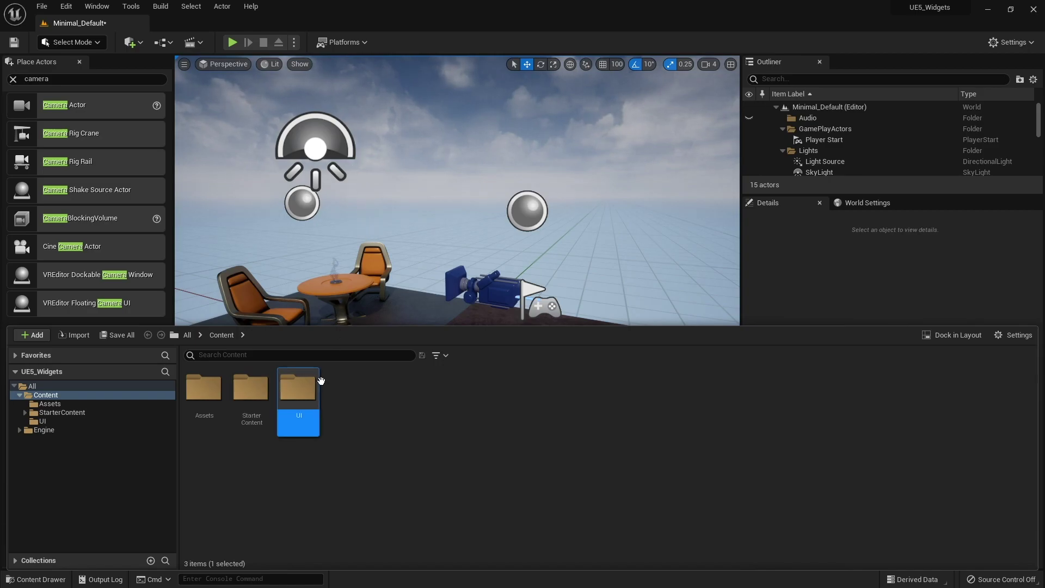
# Create a Widget Blueprint based on User Widget in the UI folder and name it MainMenu_W
pyautogui.doubleClick(318, 385)
pyautogui.rightClick(344, 390)
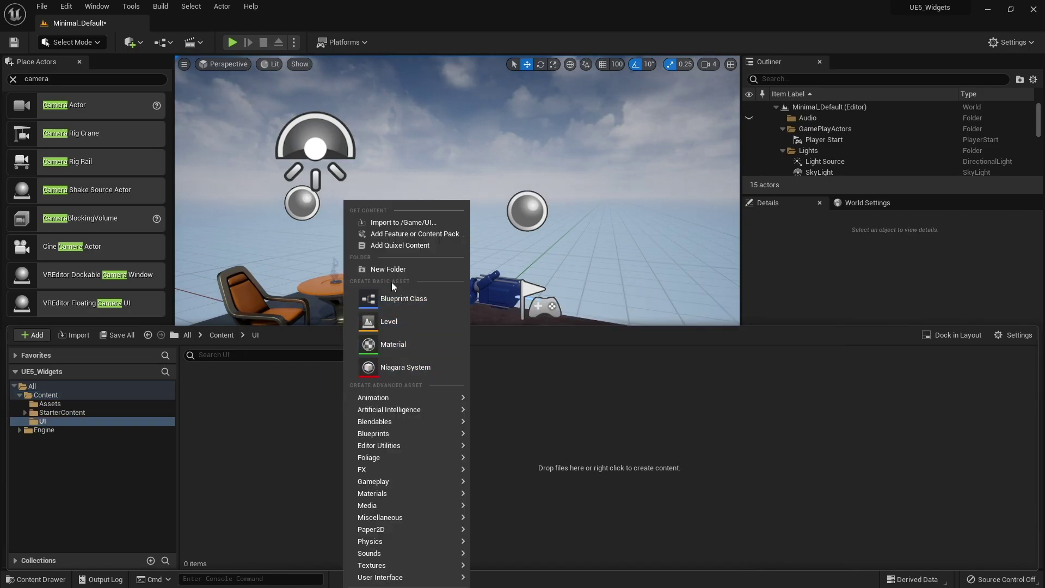
pyautogui.moveTo(404, 577)
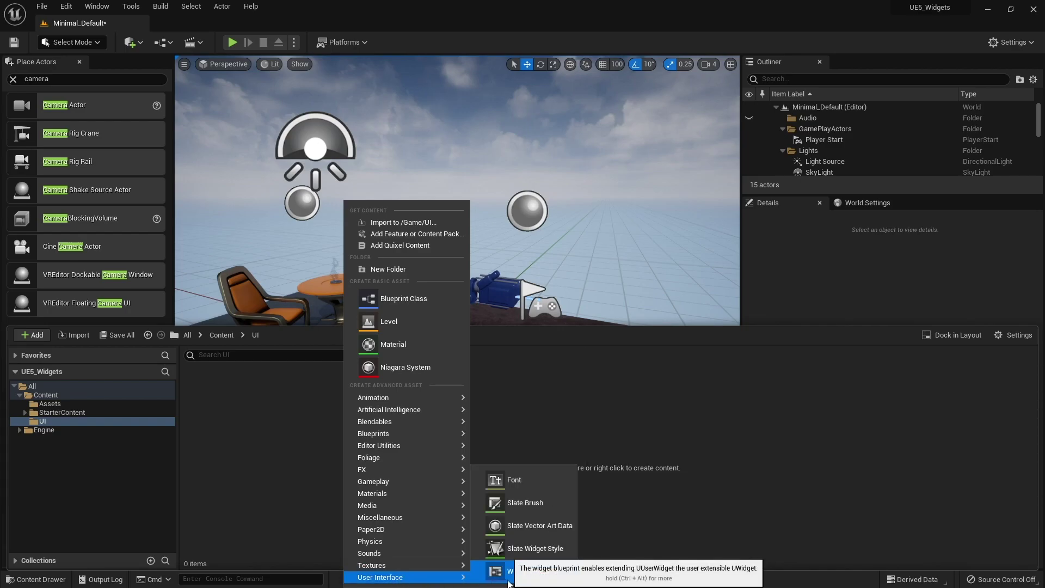
pyautogui.click(517, 571)
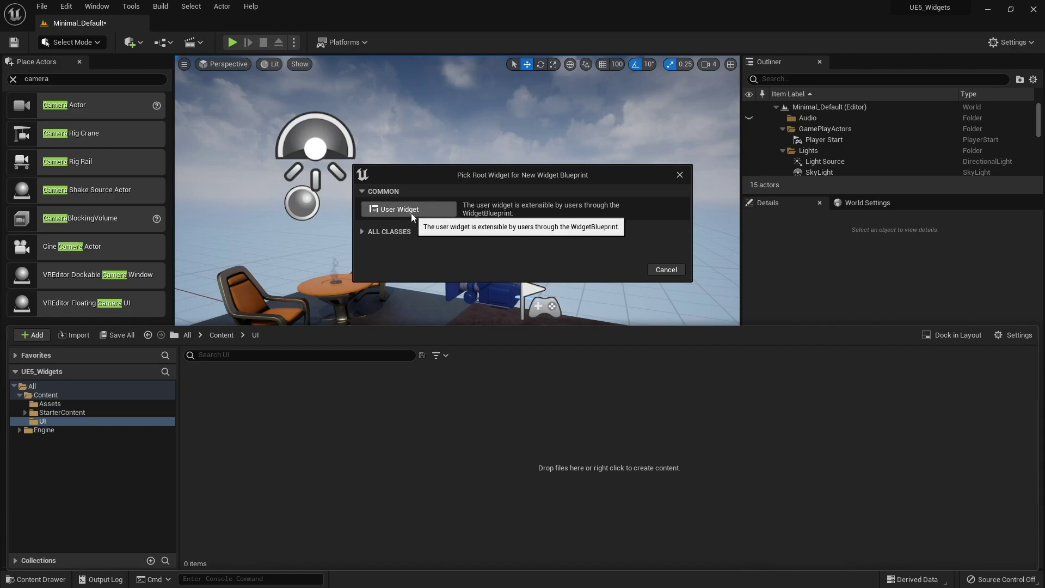
pyautogui.click(381, 211)
pyautogui.write('Mai')
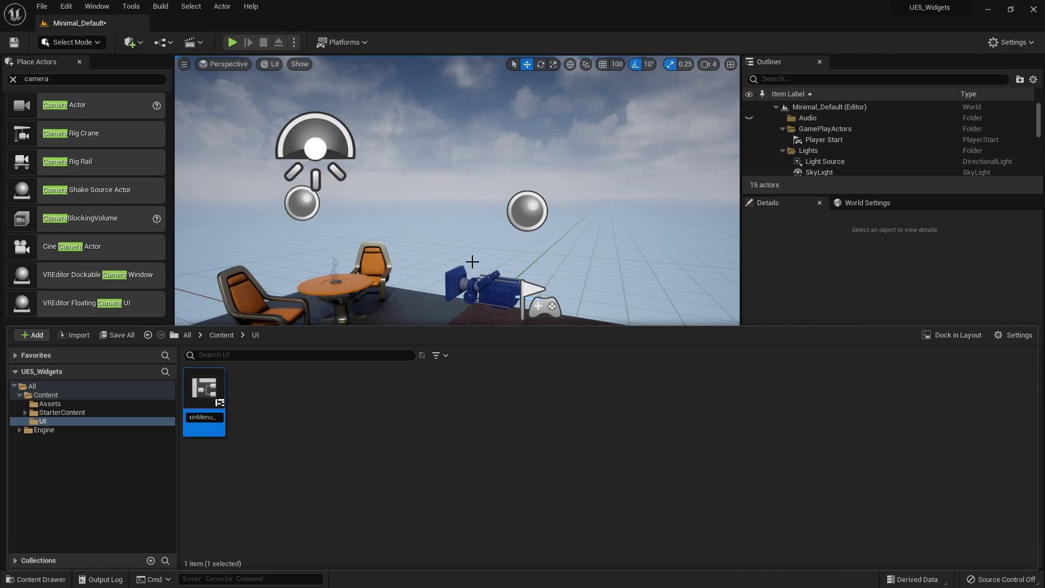
pyautogui.press('Return')
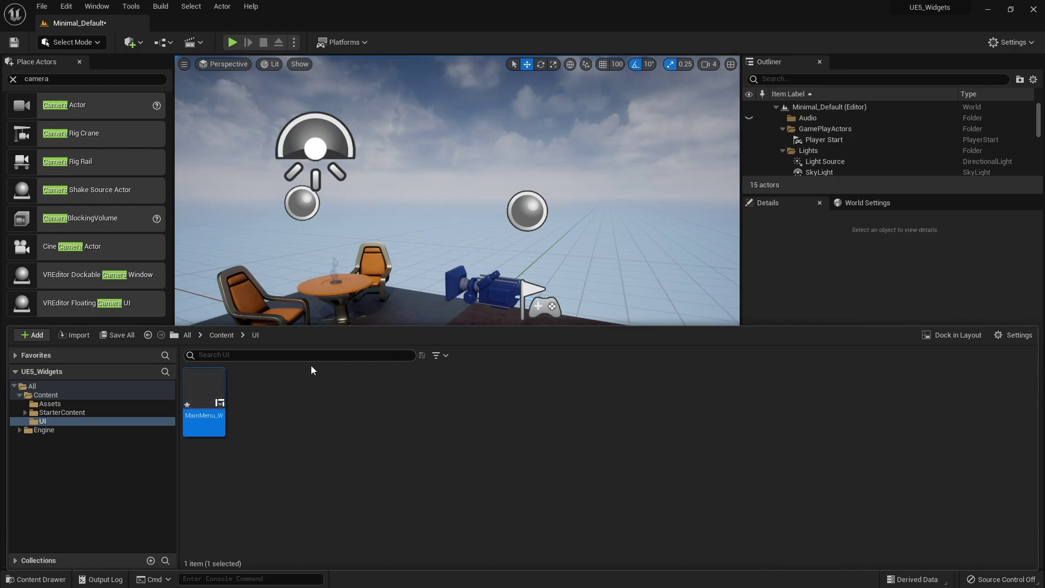
# Open MainMenu_W in the widget designer and add a Canvas Panel as its root widget
pyautogui.doubleClick(199, 381)
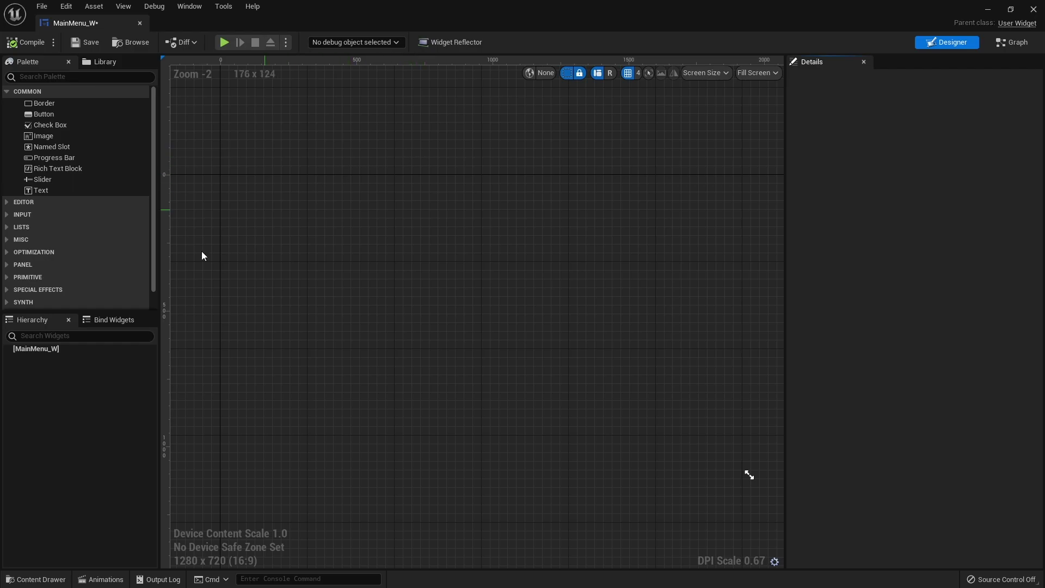
pyautogui.click(31, 350)
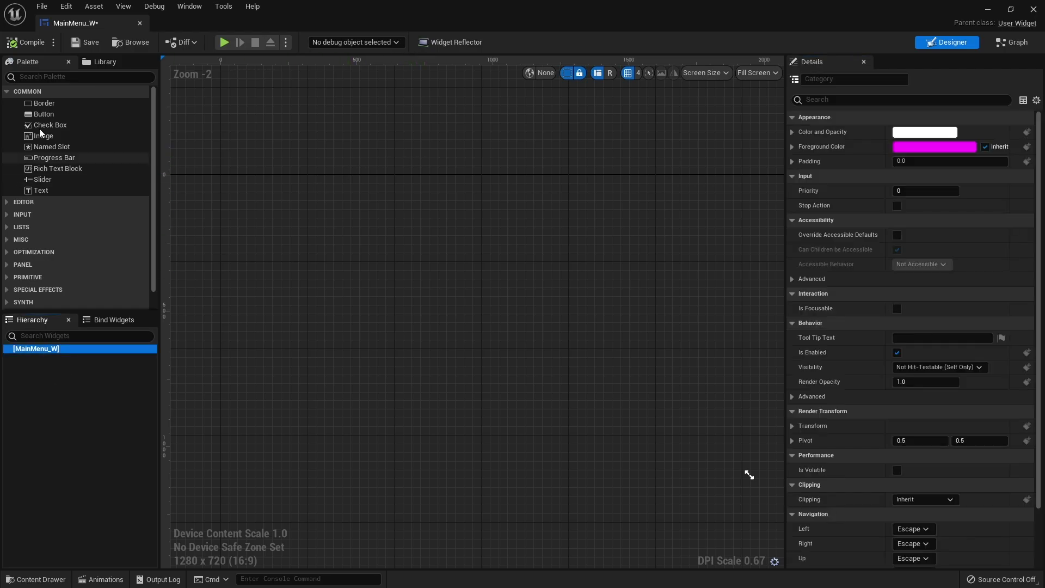
pyautogui.click(748, 474)
pyautogui.write('canvas')
pyautogui.moveTo(49, 103); pyautogui.dragTo(52, 352)
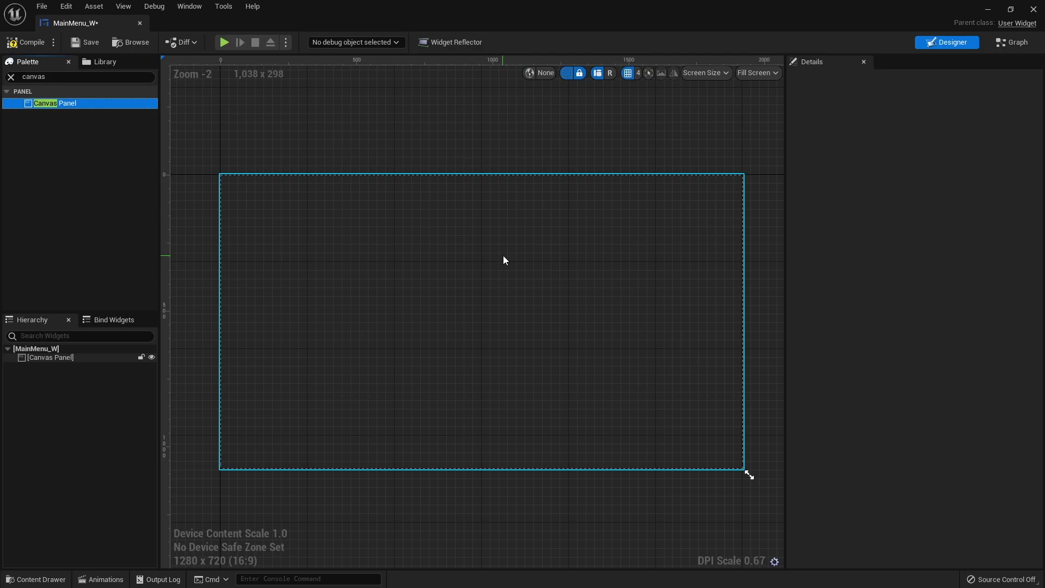
pyautogui.click(96, 390)
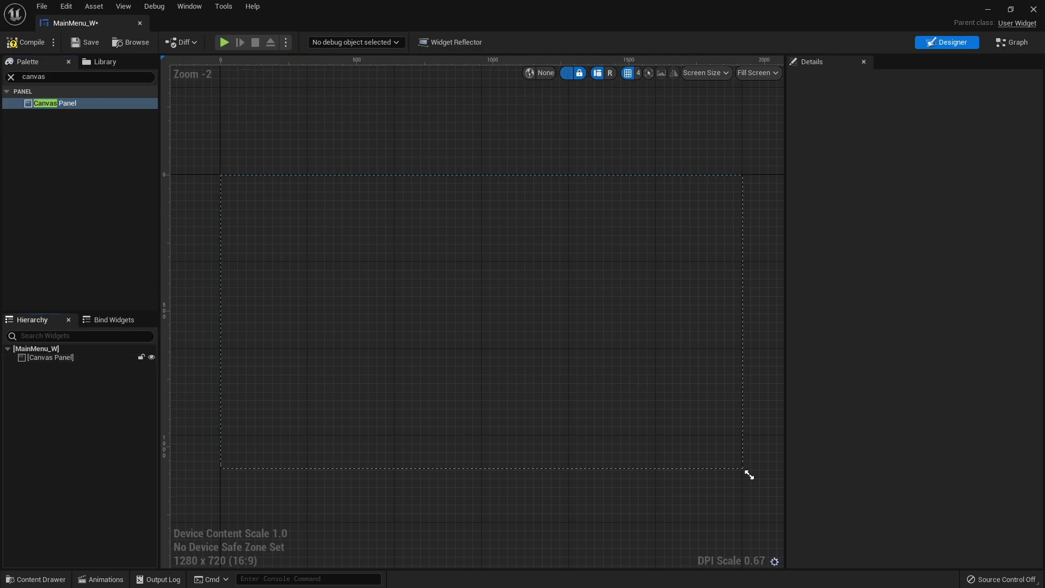
# Add a Vertical Box inside the Canvas Panel and anchor it to fill the whole canvas with zero offsets
pyautogui.click(9, 77)
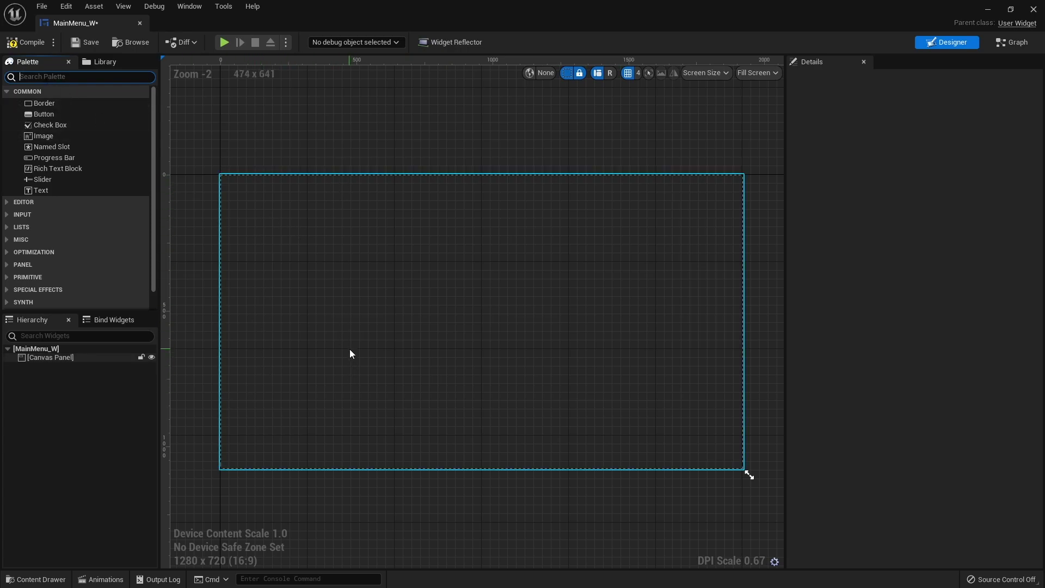
pyautogui.write('vertic')
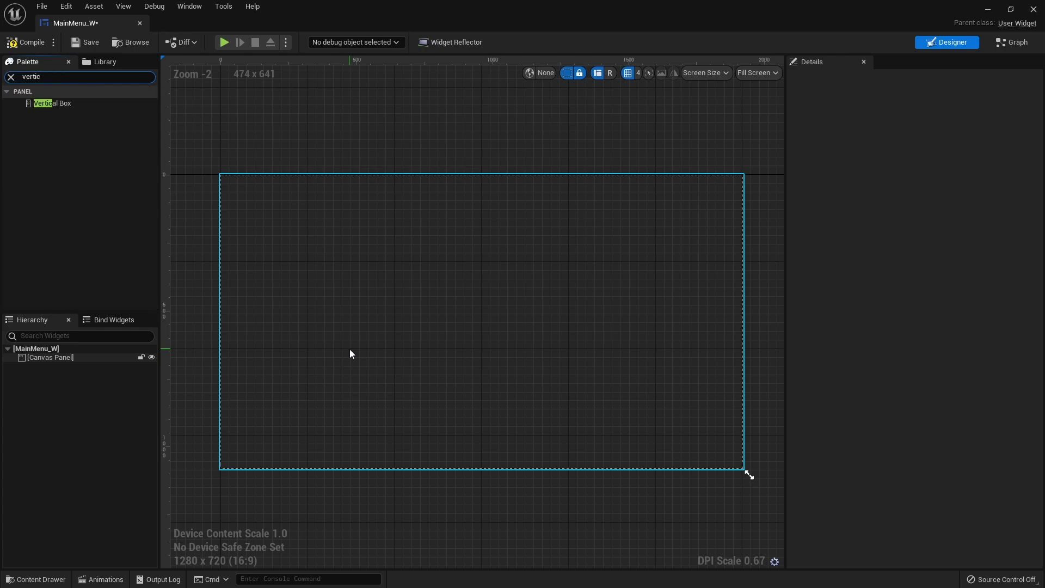
pyautogui.click(62, 106)
pyautogui.moveTo(62, 107); pyautogui.dragTo(60, 357)
pyautogui.click(72, 363)
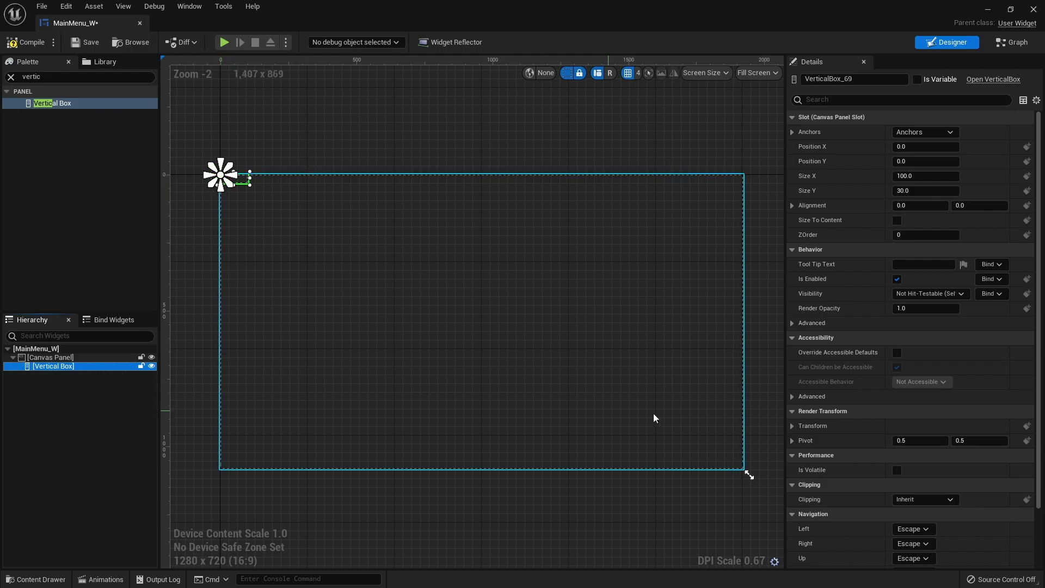
pyautogui.click(945, 137)
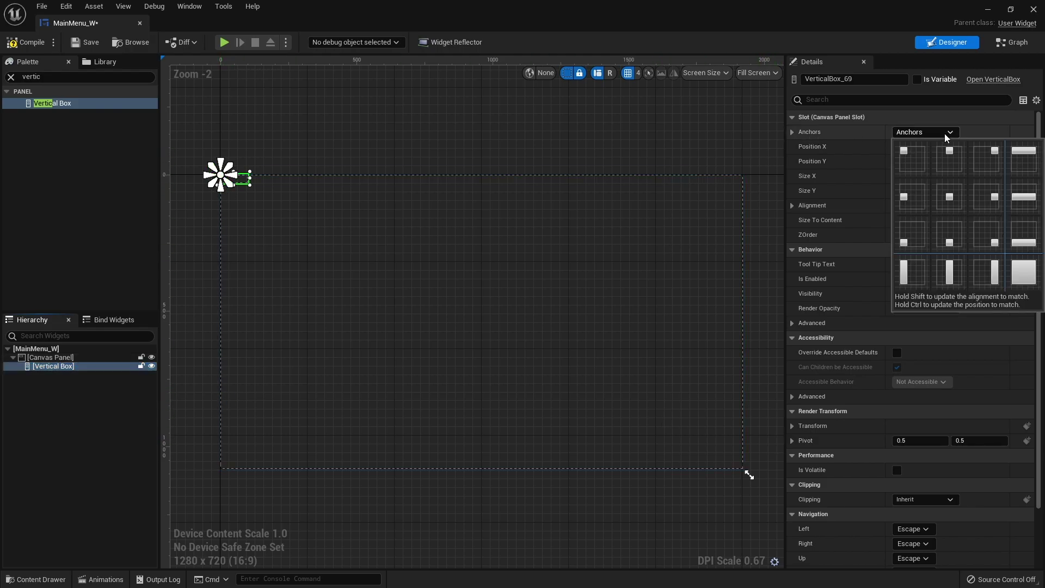
pyautogui.click(1022, 275)
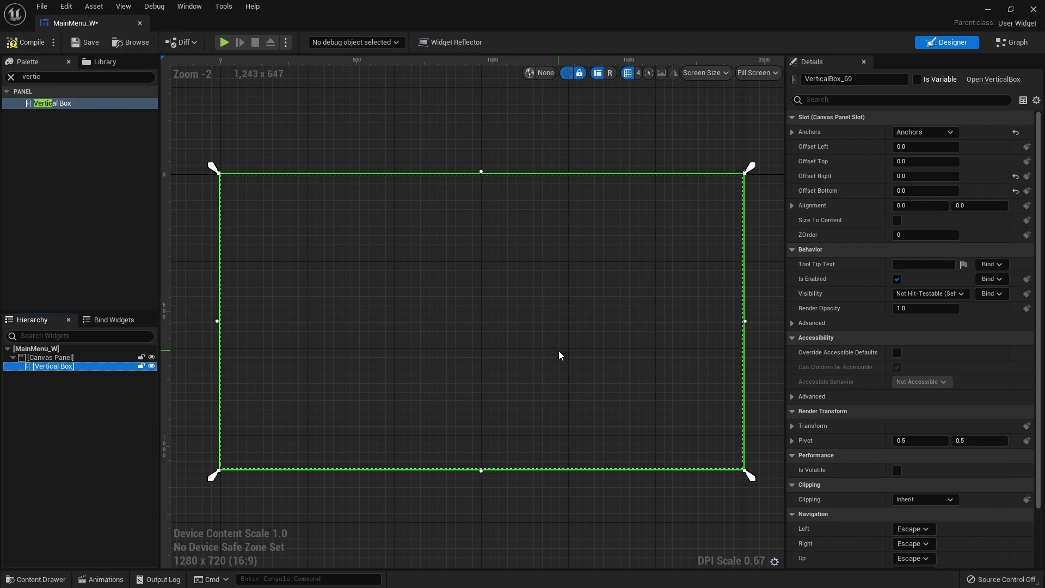
# Add a Horizontal Box inside the Vertical Box
pyautogui.click(10, 76)
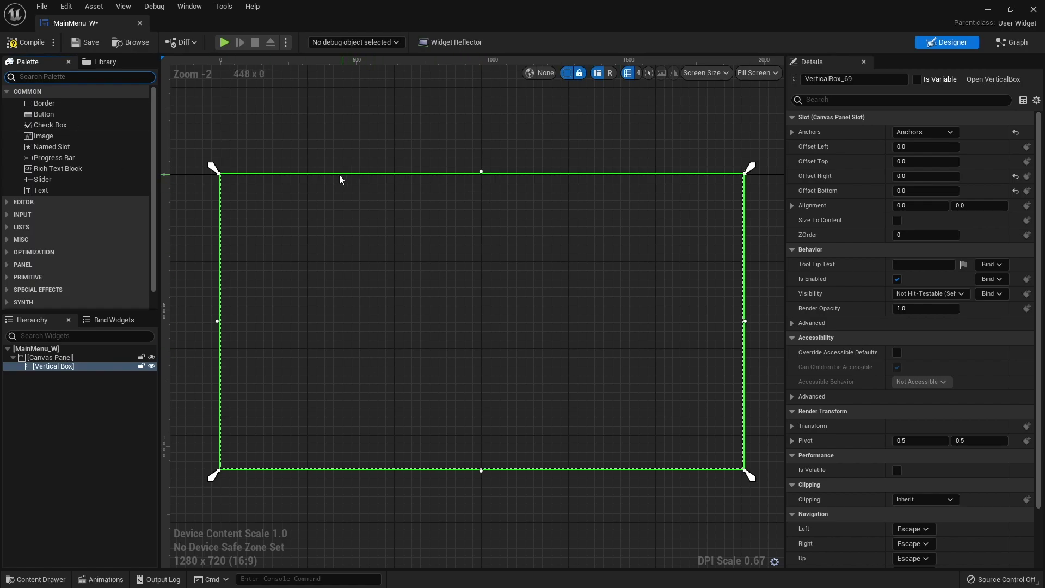
pyautogui.write('horiz')
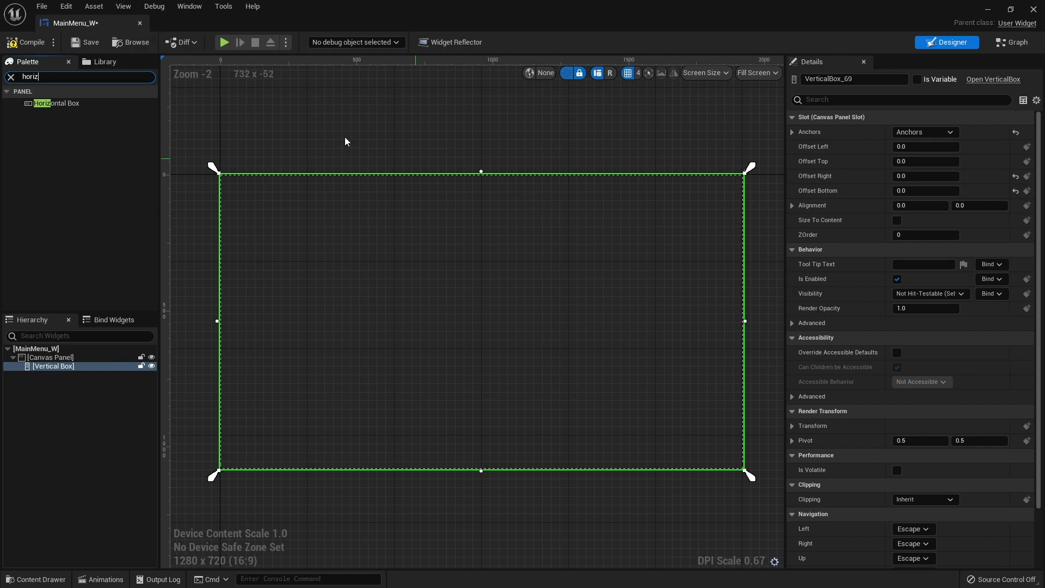
pyautogui.moveTo(43, 103); pyautogui.dragTo(65, 375)
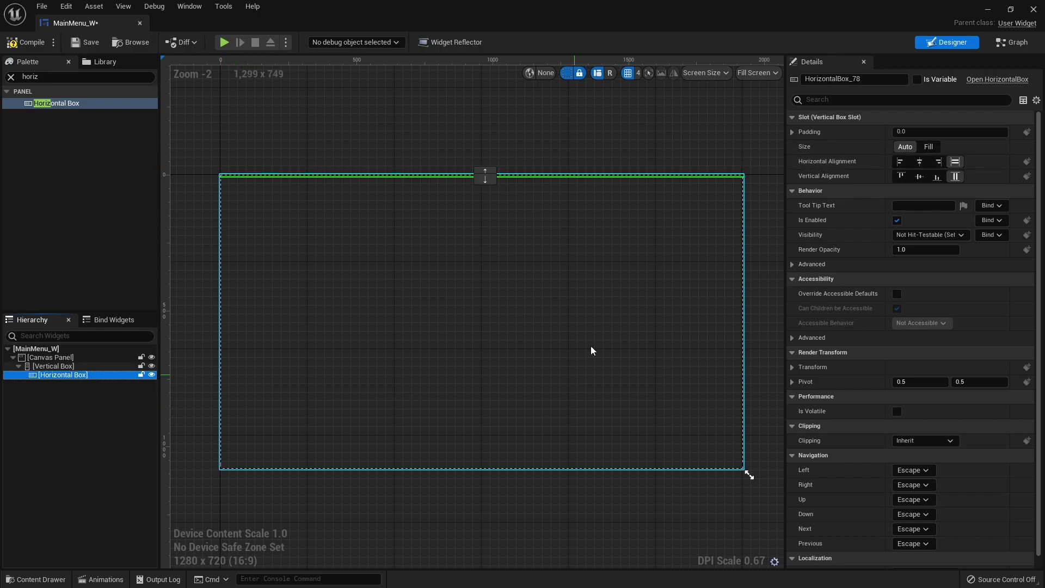
# Add a Widget Switcher to the Vertical Box below the Horizontal Box and set its size to Fill
pyautogui.click(10, 77)
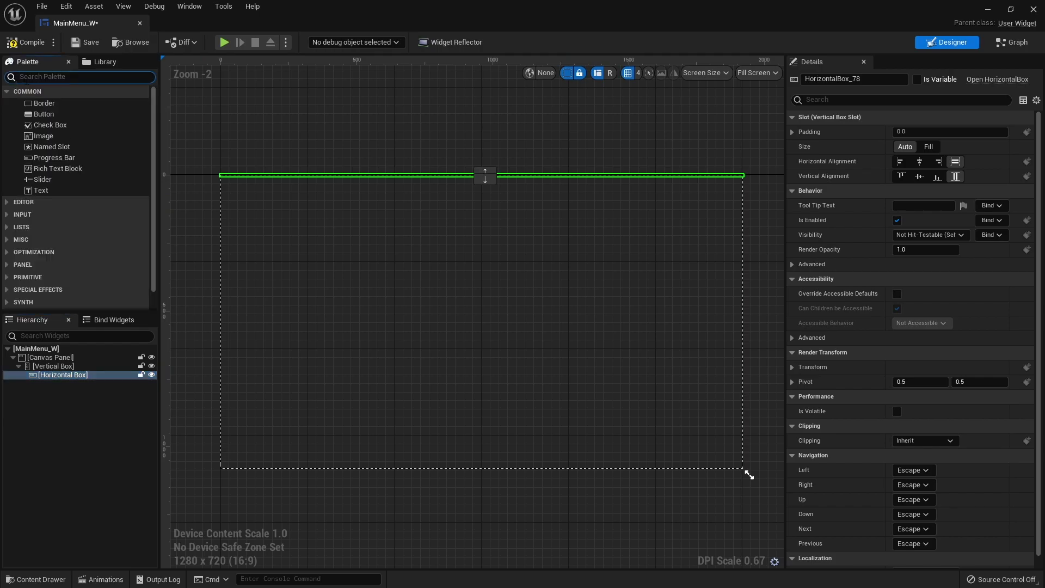
pyautogui.write('widget')
pyautogui.moveTo(58, 103); pyautogui.dragTo(73, 376)
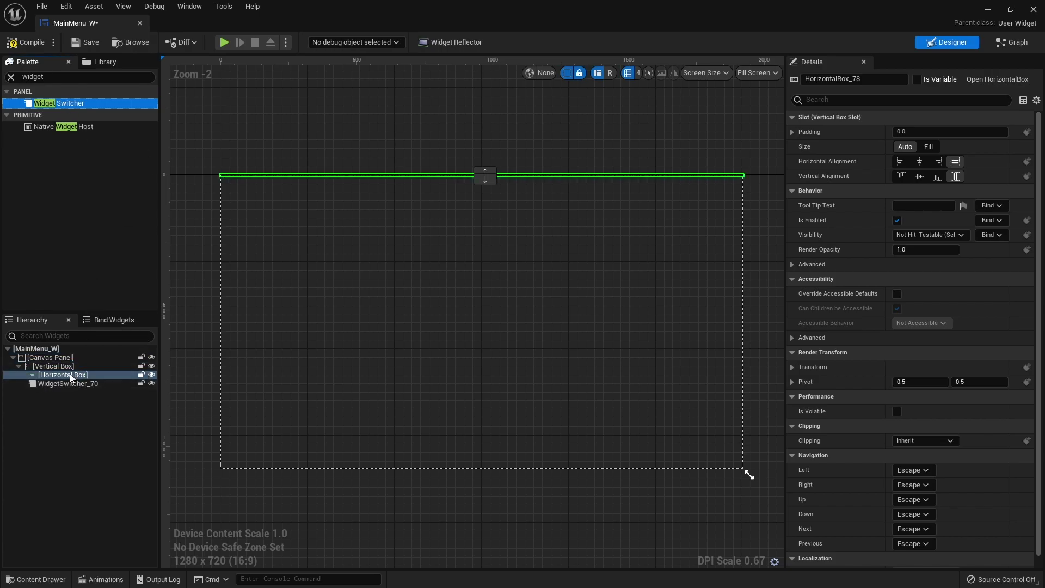
pyautogui.click(71, 384)
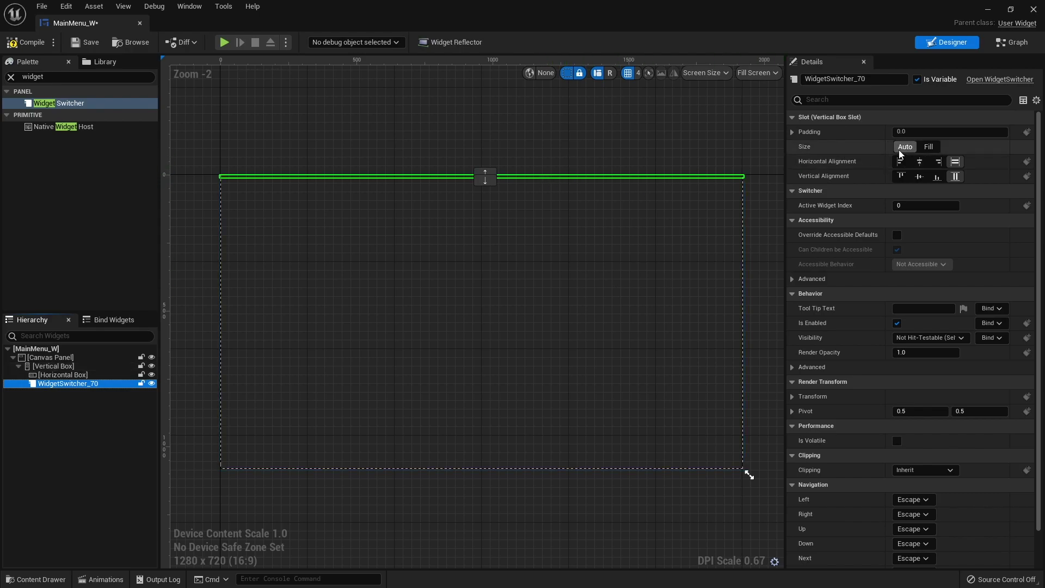
pyautogui.click(932, 151)
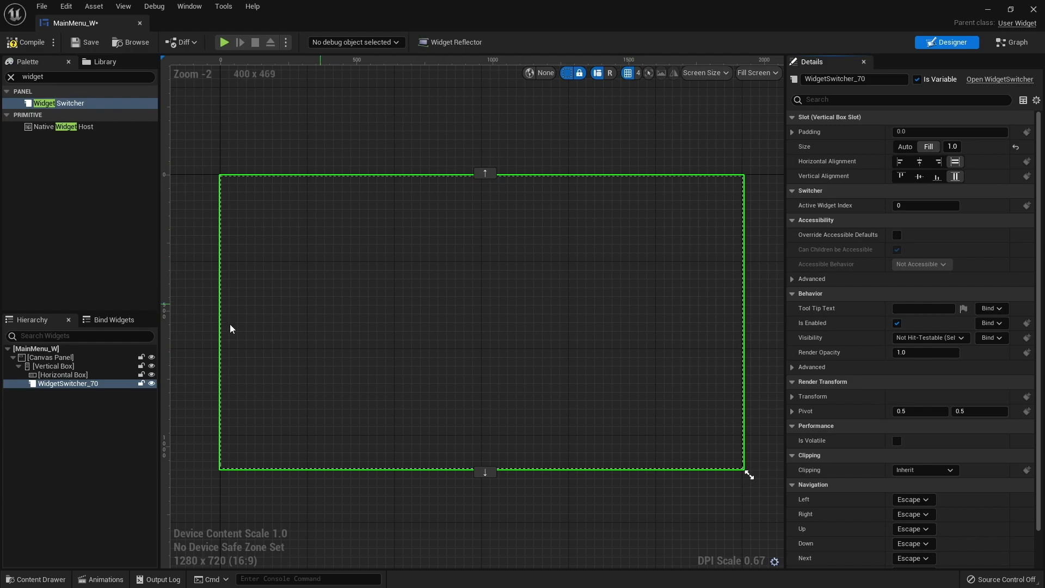
# Rename the Widget Switcher to ContentSwitcher
pyautogui.click(76, 376)
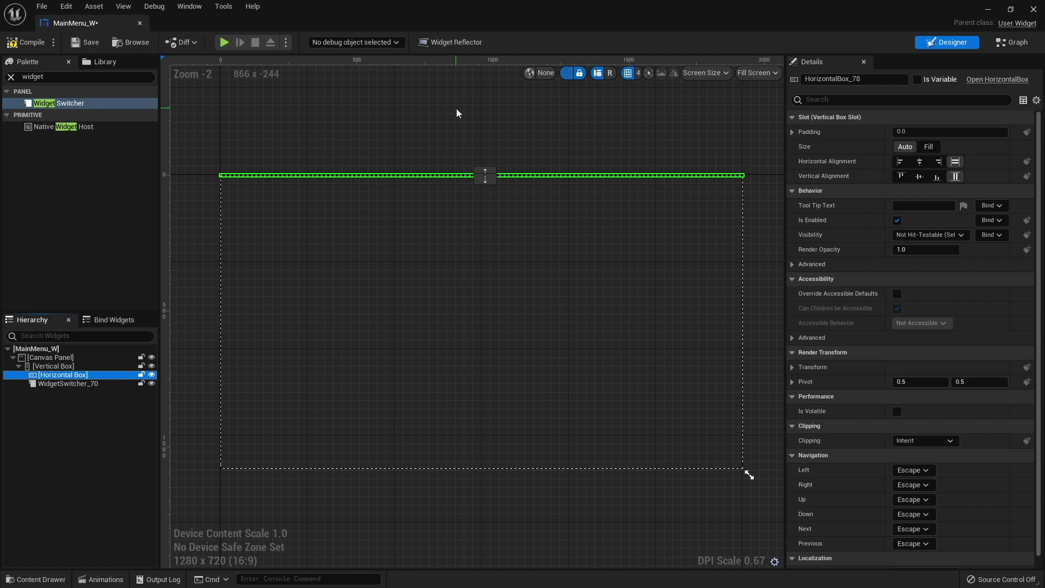
pyautogui.click(85, 383)
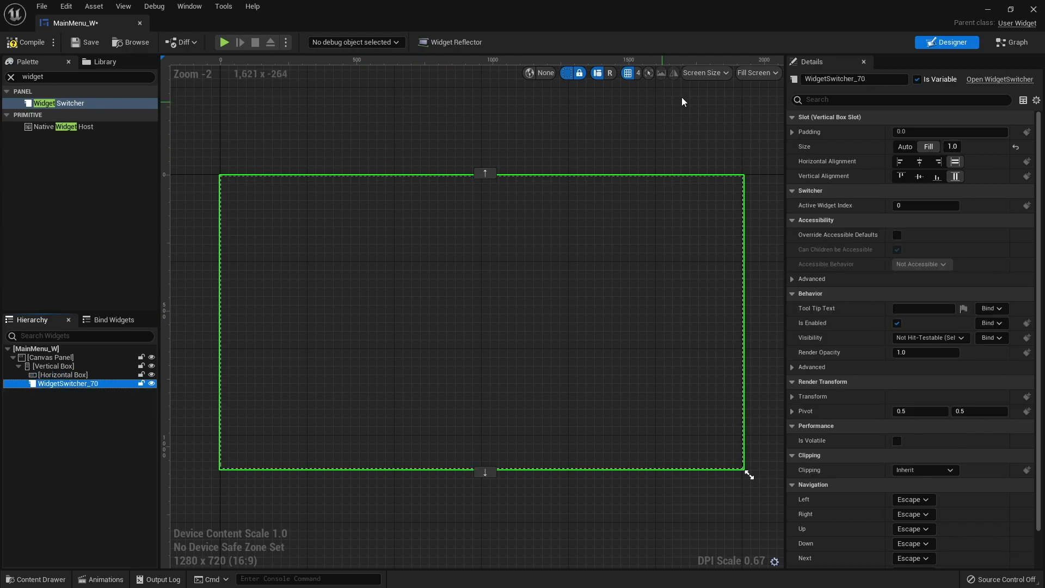
pyautogui.press('F2')
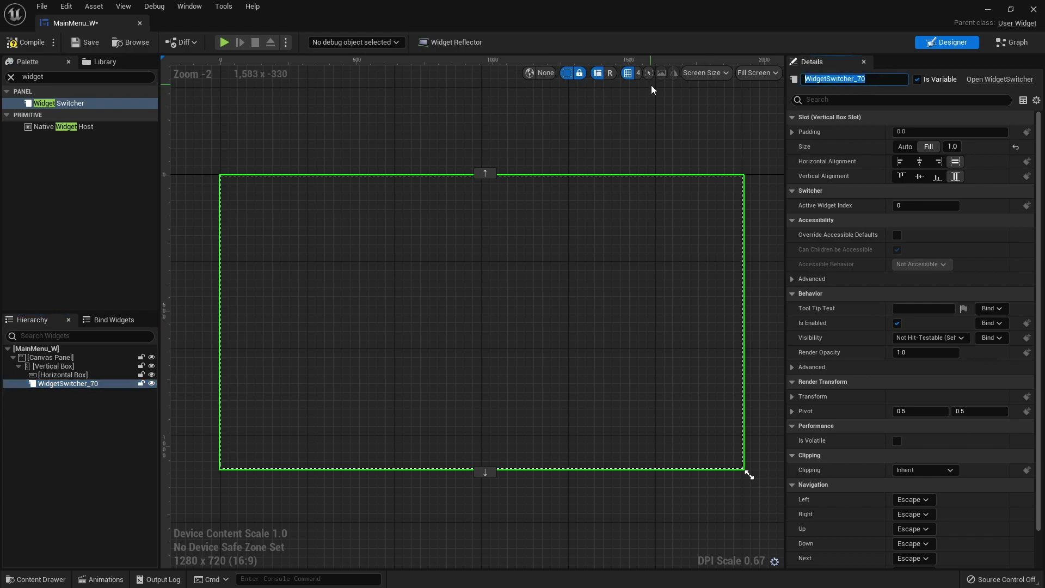
pyautogui.write('ContentSwitcher')
pyautogui.press('Return')
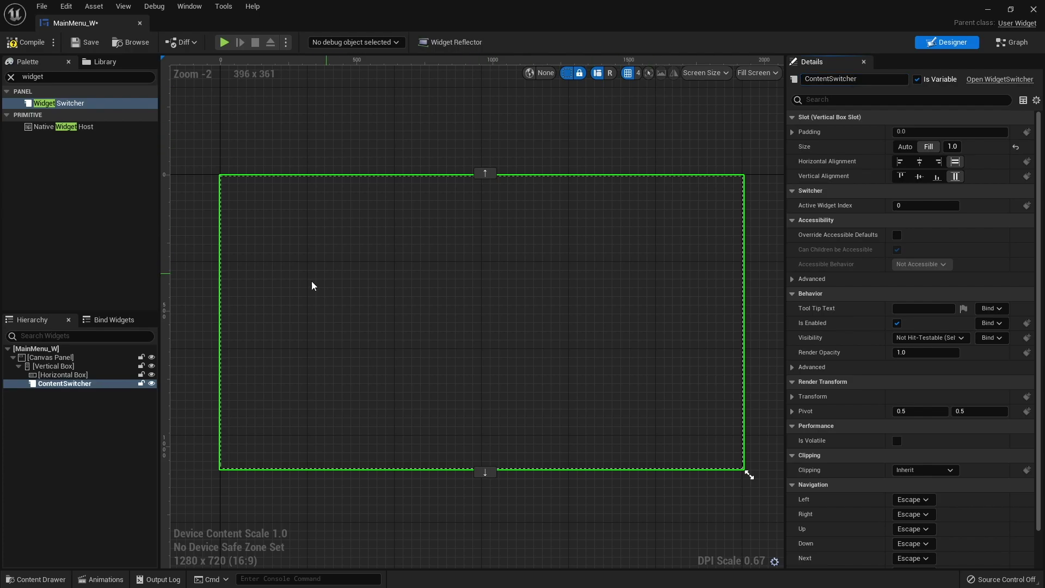
pyautogui.click(104, 409)
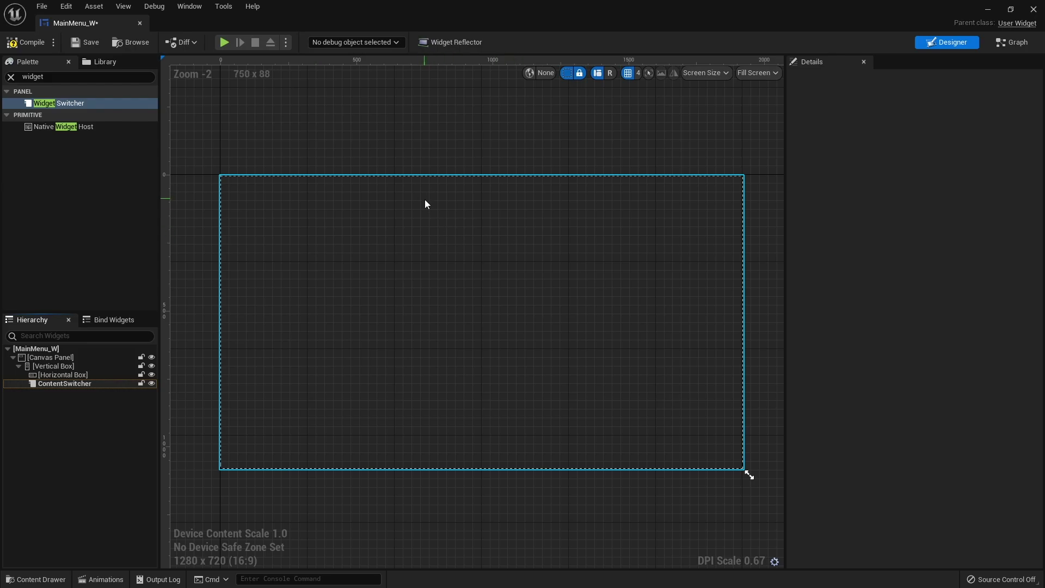
pyautogui.click(63, 374)
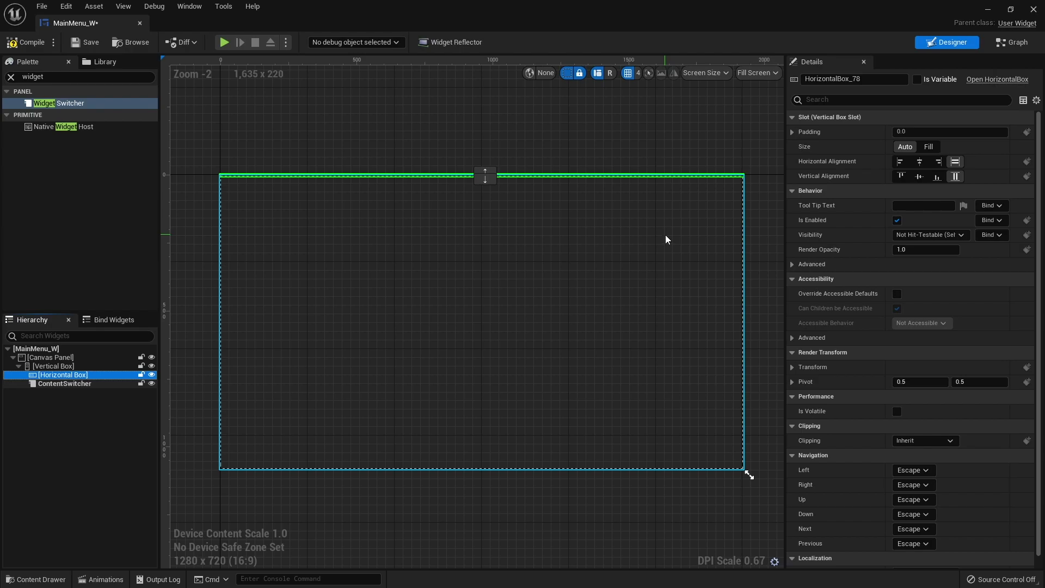
pyautogui.click(11, 77)
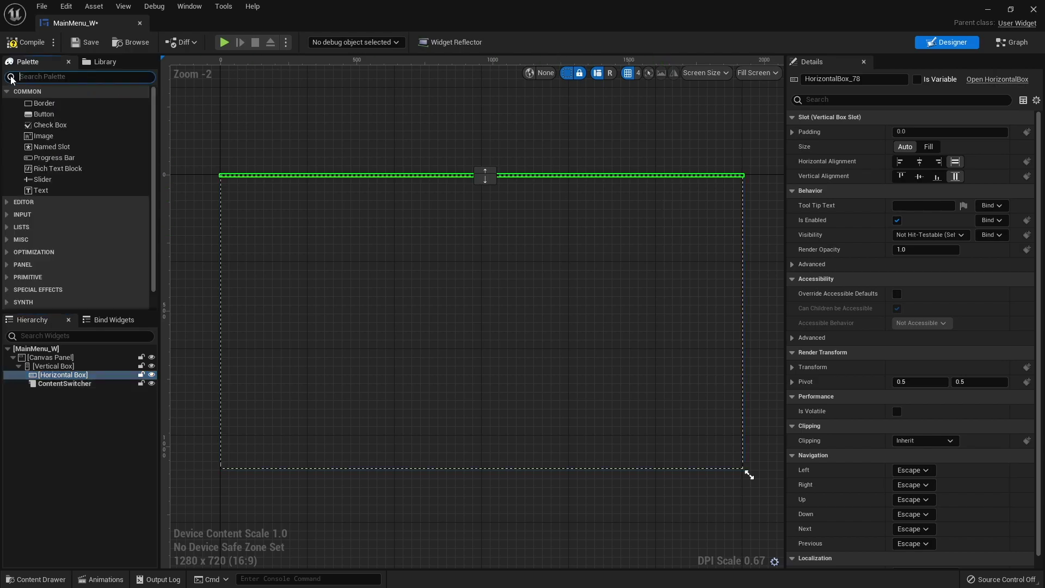
pyautogui.moveTo(53, 114); pyautogui.dragTo(64, 387)
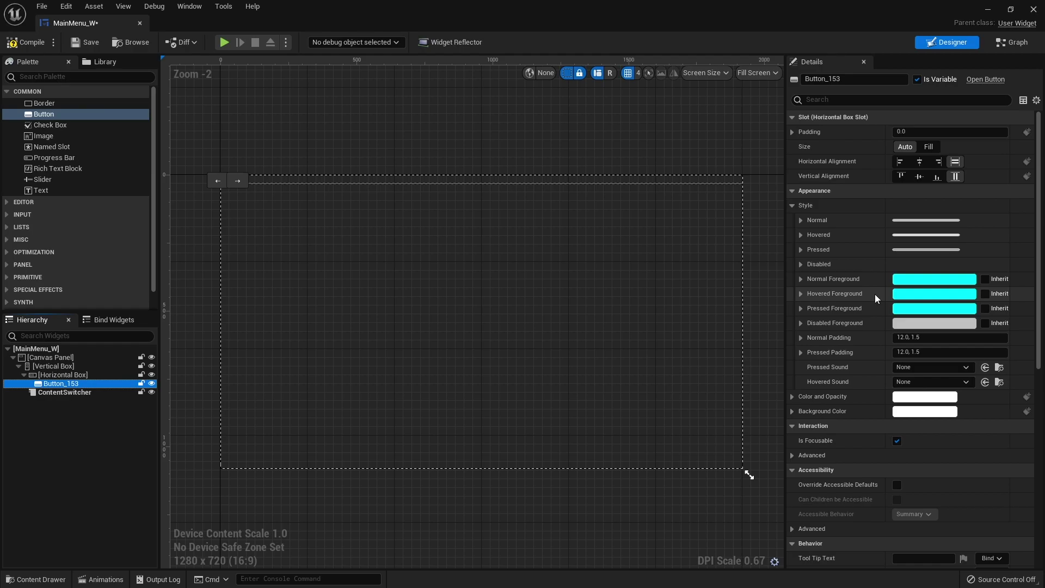
pyautogui.click(202, 387)
pyautogui.click(68, 384)
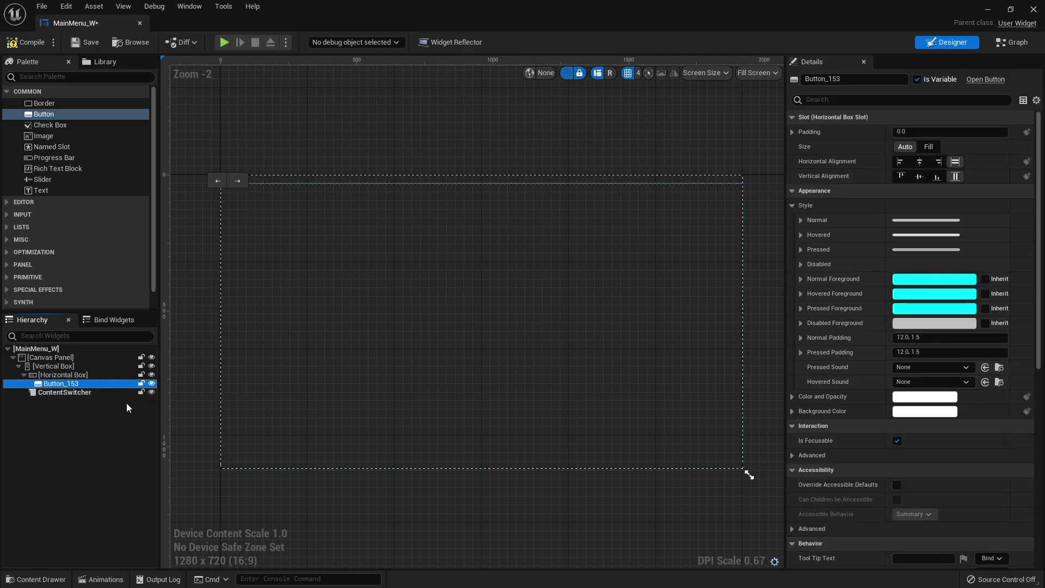
pyautogui.press('Delete')
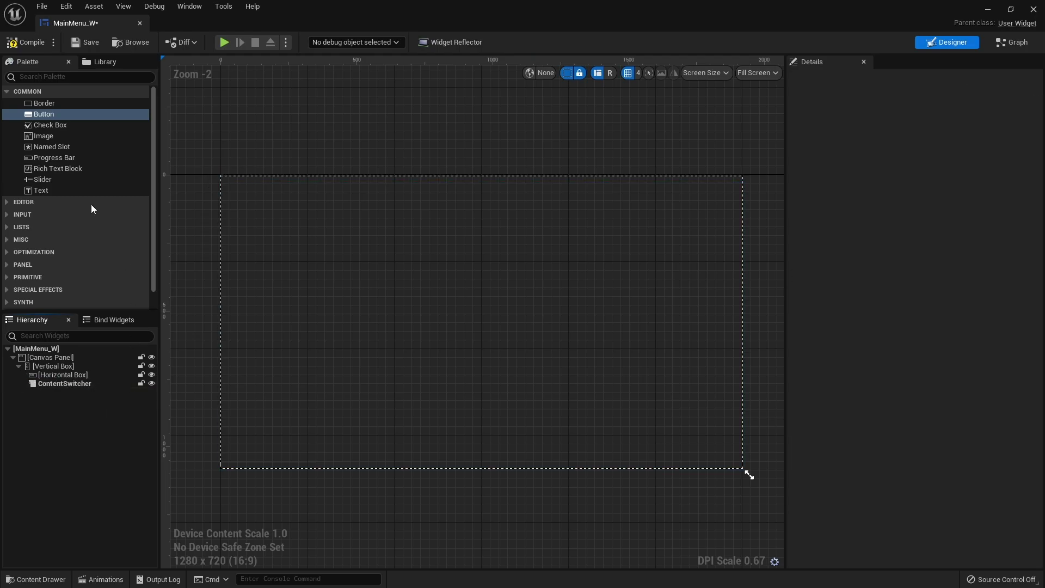
# Compile the main menu widget and create a User Widget blueprint named TabMenuButton_W in the UI folder
pyautogui.click(26, 42)
pyautogui.click(36, 578)
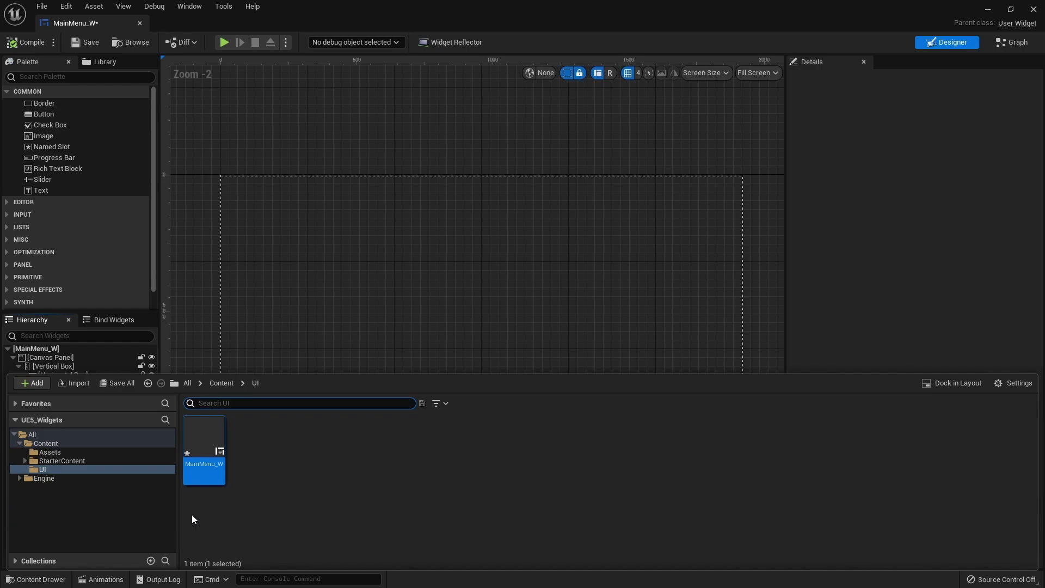
pyautogui.rightClick(293, 476)
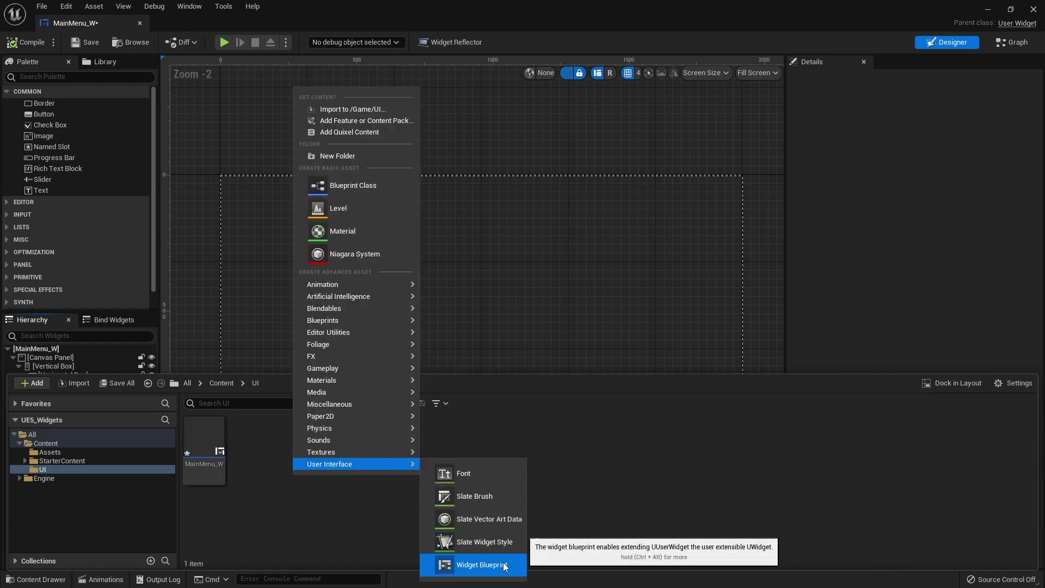
pyautogui.click(502, 563)
pyautogui.click(417, 212)
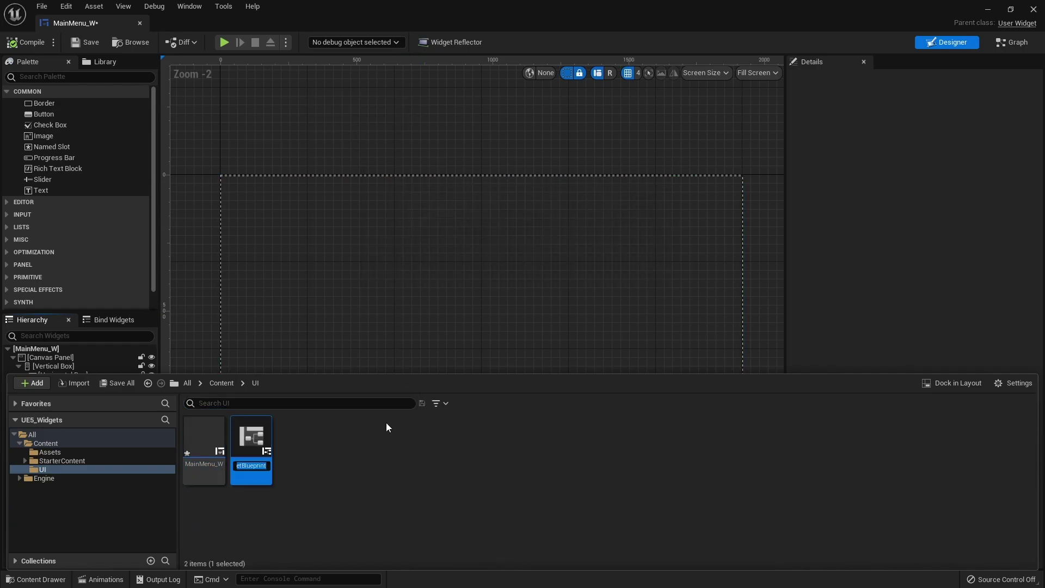
pyautogui.write('TabMenuButton_W')
pyautogui.press('Return')
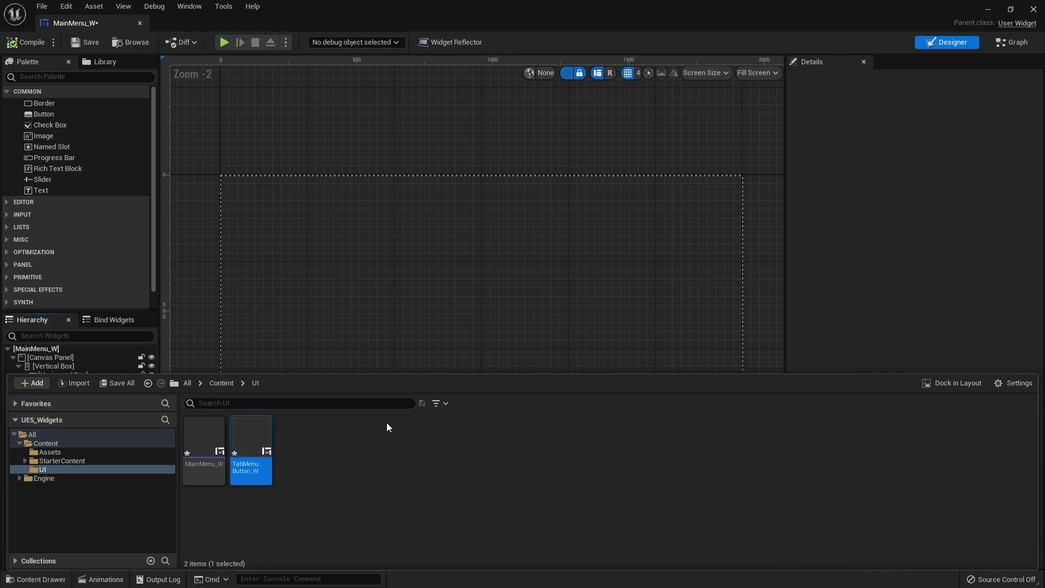
# Open TabMenuButton_W in the widget designer and add a Button as its root with a Text block inside
pyautogui.doubleClick(251, 430)
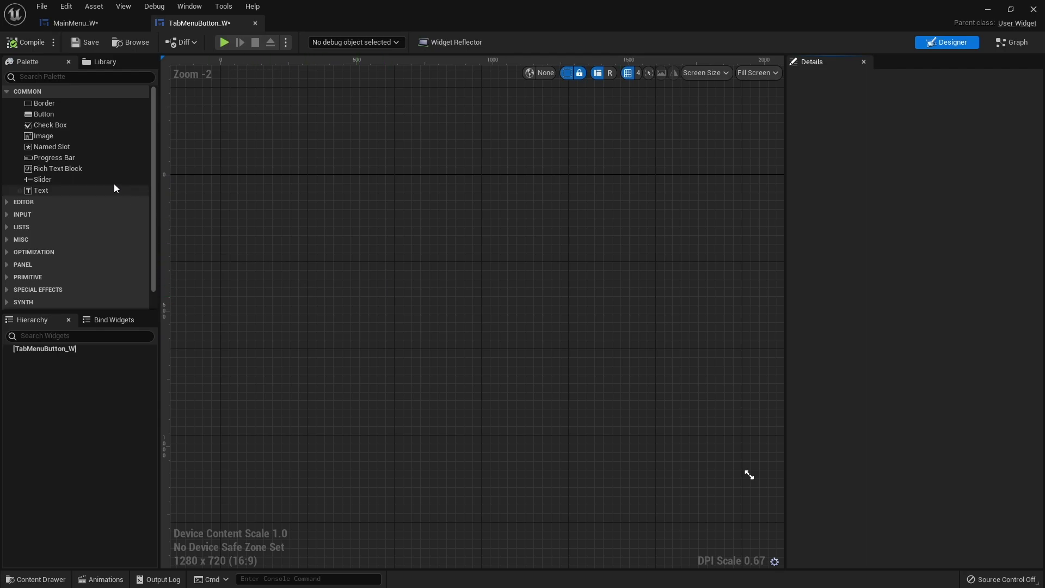
pyautogui.moveTo(47, 117); pyautogui.dragTo(70, 357)
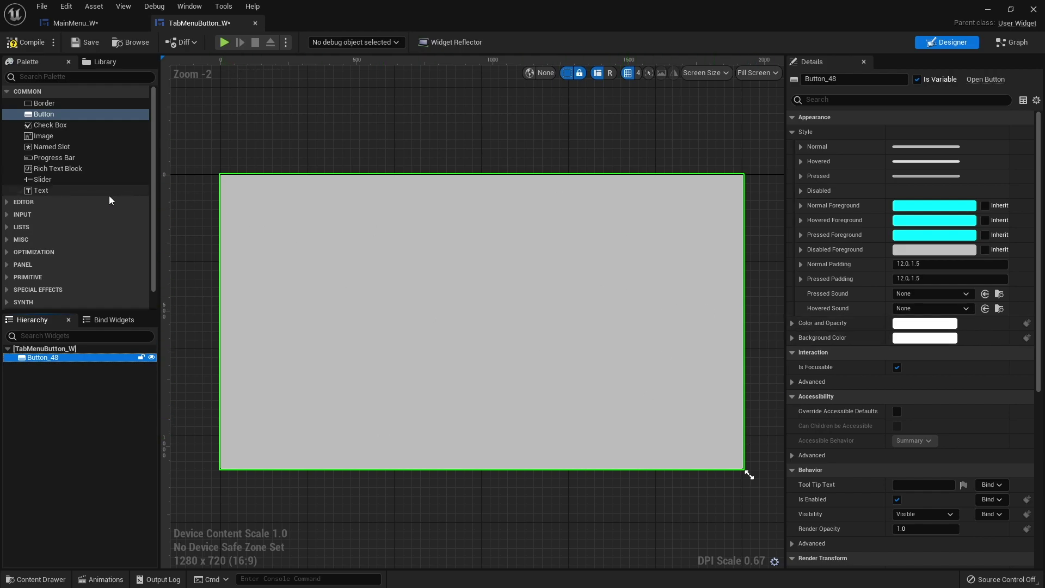
pyautogui.moveTo(43, 193); pyautogui.dragTo(58, 361)
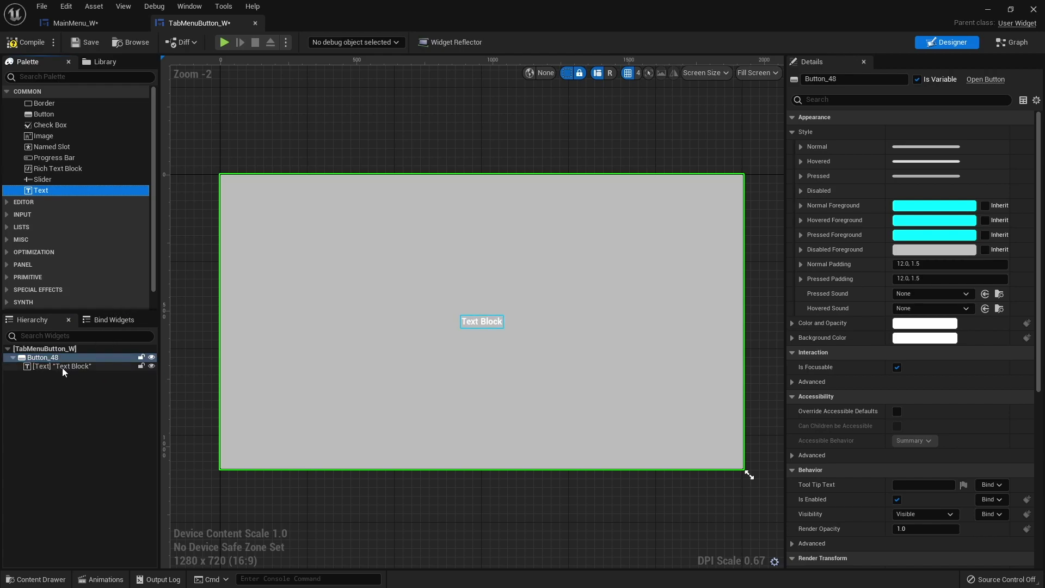
# Rename the Text block inside the button to ButtonText and make it a variable
pyautogui.click(63, 366)
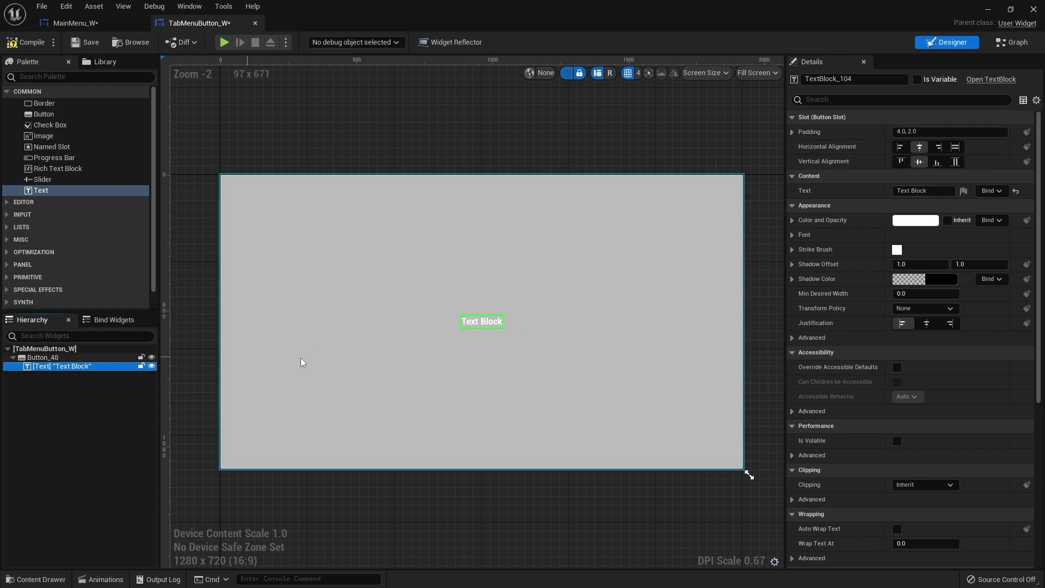
pyautogui.click(859, 82)
pyautogui.write('ButtonText')
pyautogui.press('Return')
pyautogui.click(917, 80)
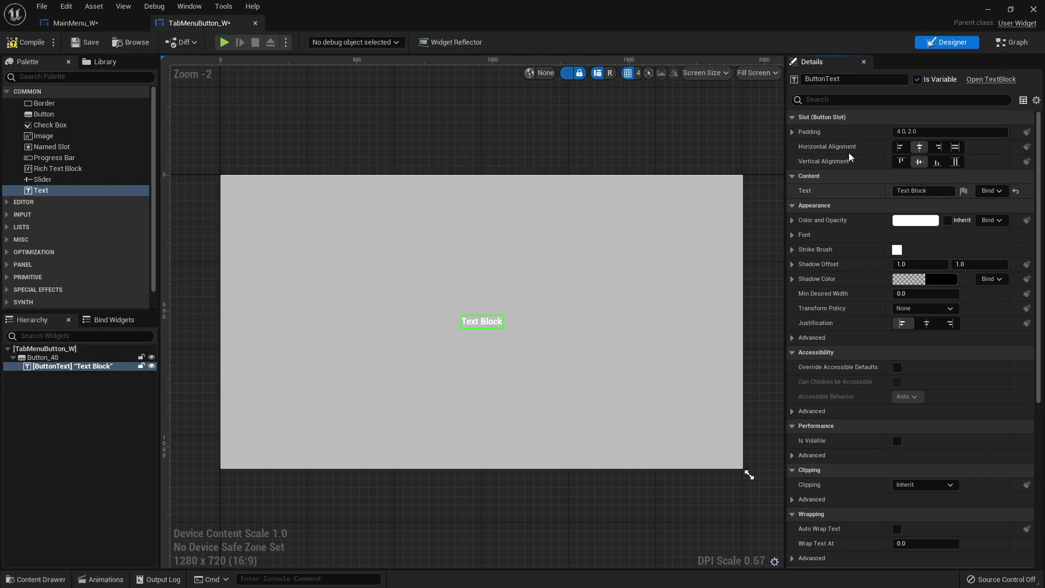
# Rename the root button of TabMenuButton_W to TabButton and compile the widget
pyautogui.click(136, 357)
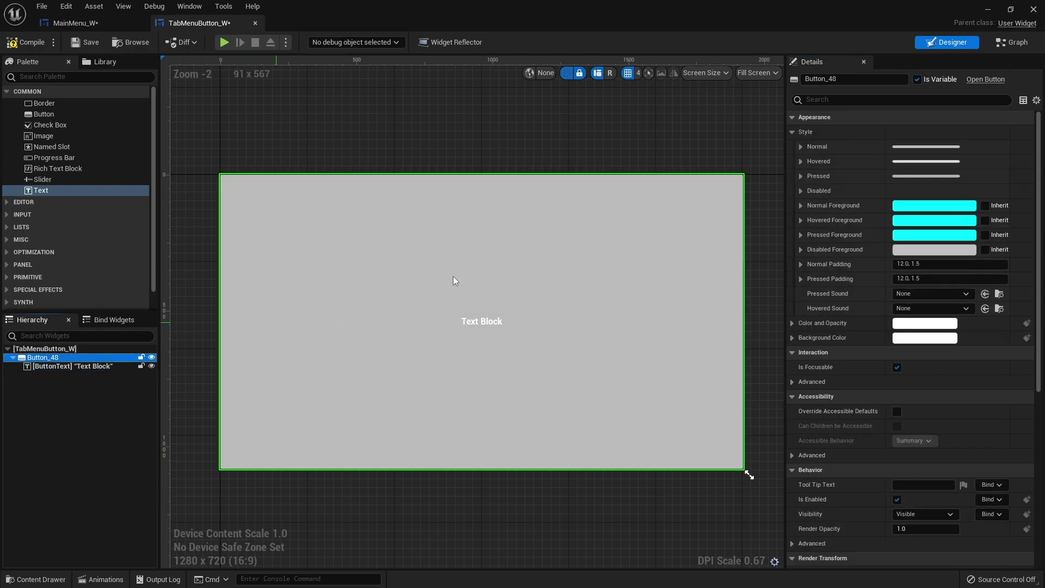
pyautogui.click(827, 79)
pyautogui.write('TabButton')
pyautogui.press('Return')
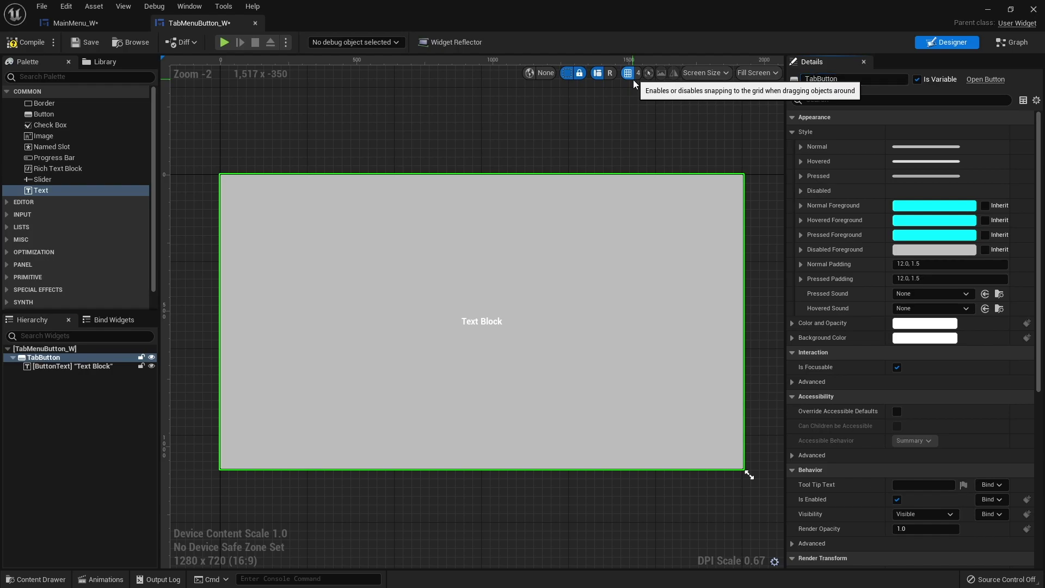
pyautogui.click(24, 42)
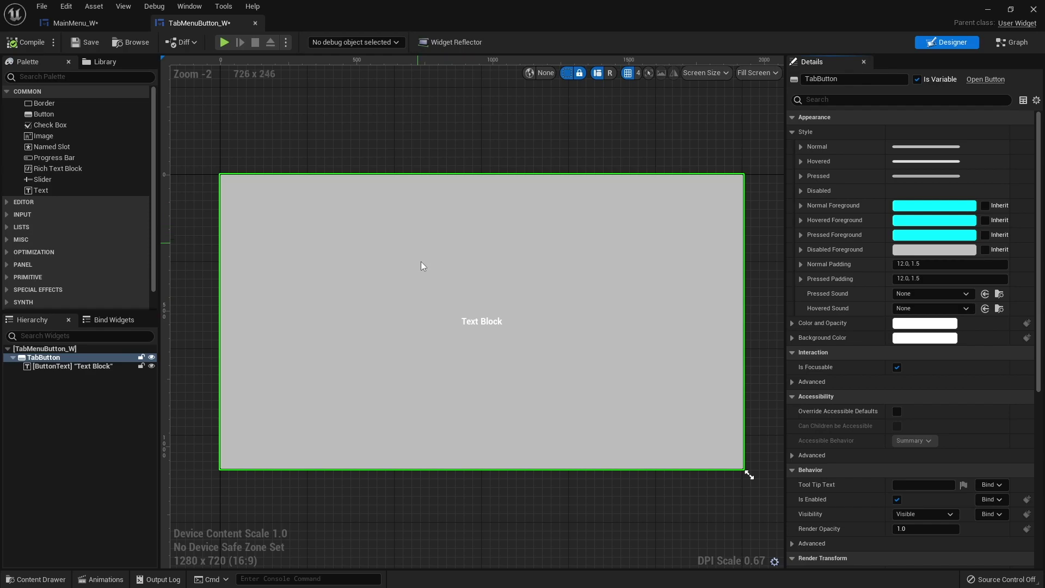
# Add a variable named TextToDisplay of type Text in the TabMenuButton_W graph
pyautogui.click(1004, 47)
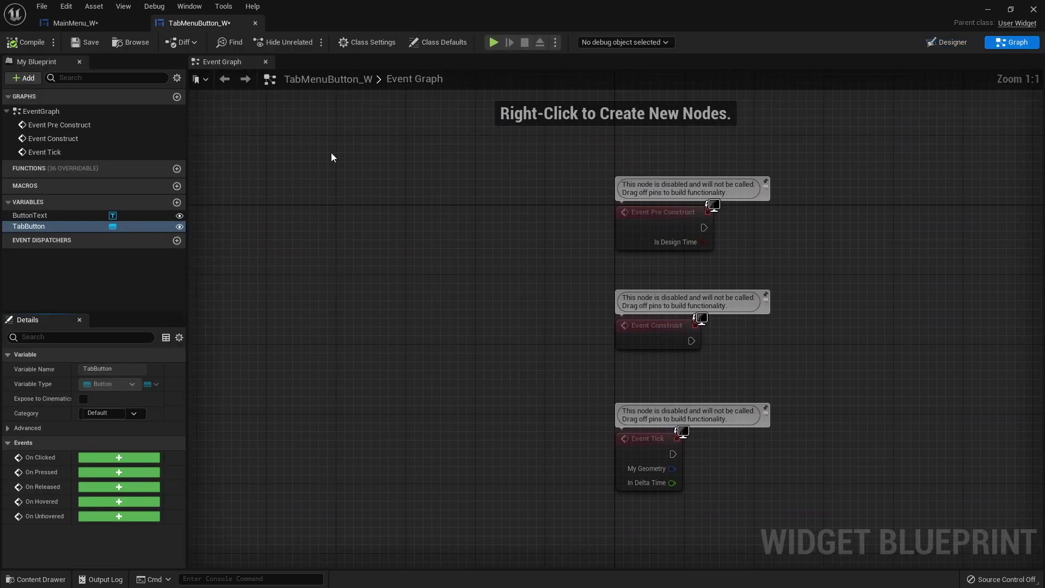
pyautogui.click(177, 202)
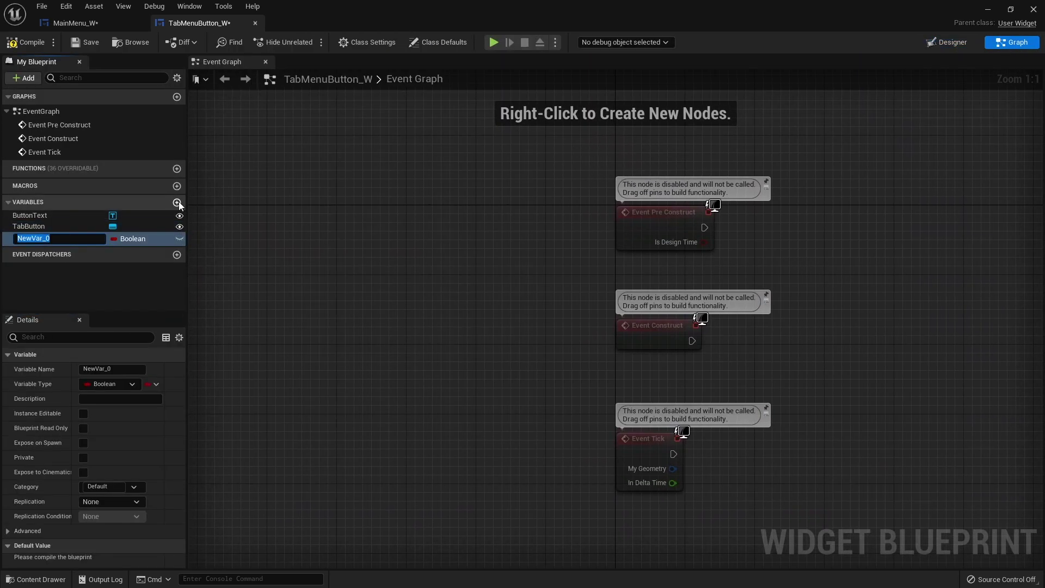
pyautogui.write('TextToDisplay')
pyautogui.press('Return')
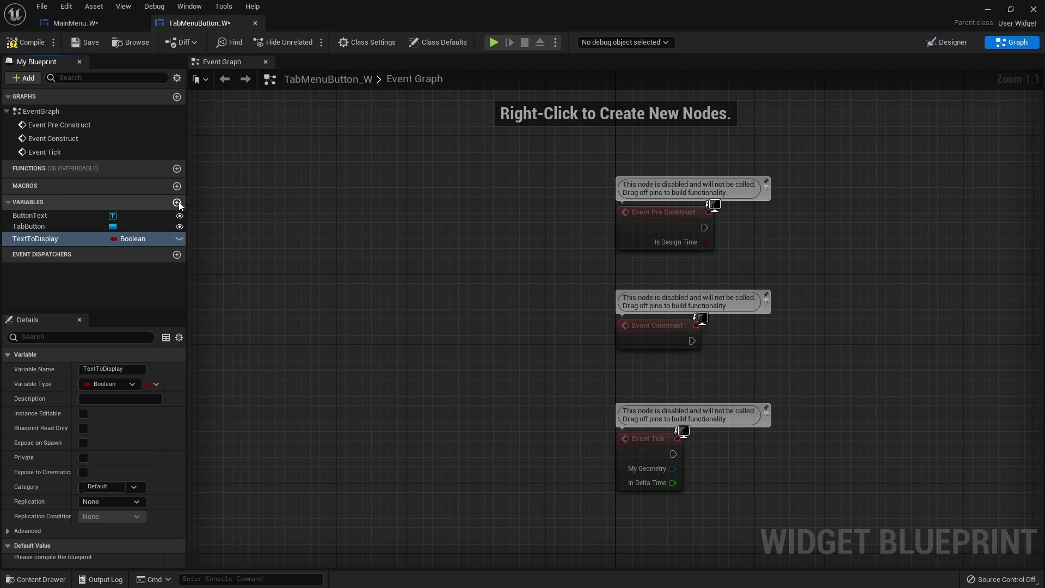
pyautogui.click(112, 384)
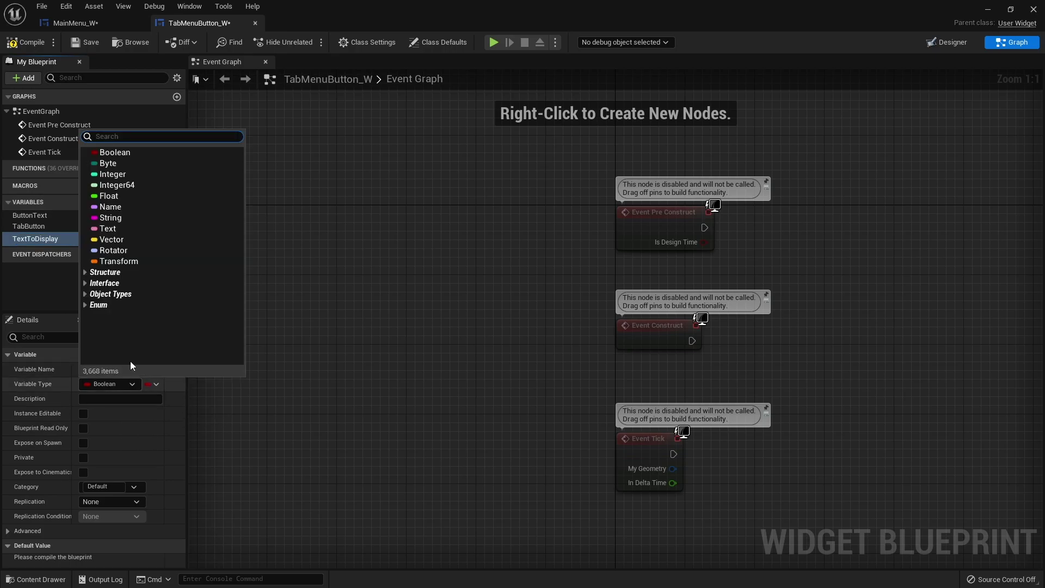
pyautogui.click(117, 228)
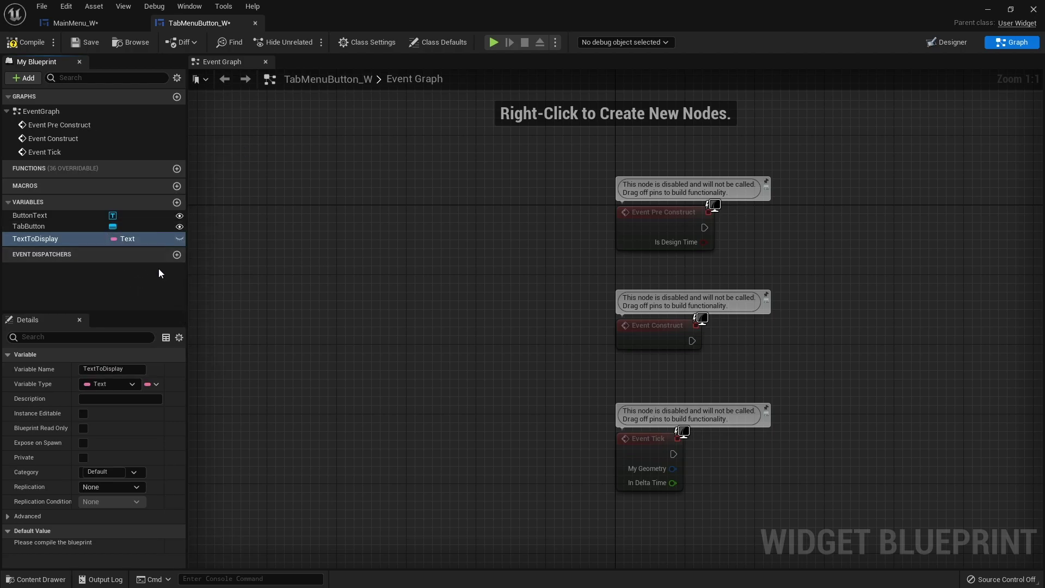
# Make the TextToDisplay variable instance editable, and compile and save the widget blueprint
pyautogui.click(83, 412)
pyautogui.click(37, 45)
pyautogui.click(93, 49)
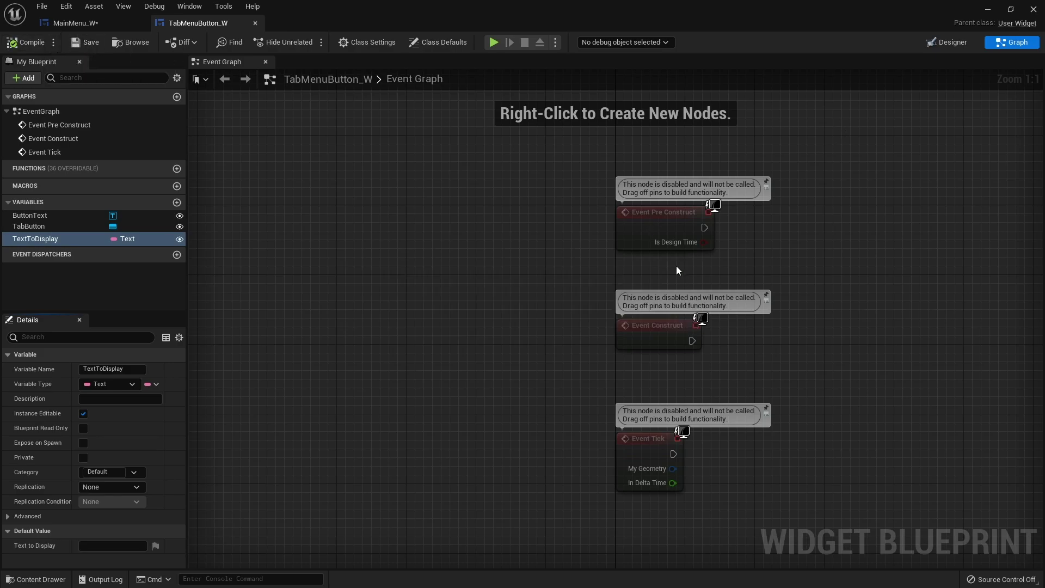
# Move Event Pre Construct to a clear area of the event graph and add a SetText (Text) node targeting ButtonText
pyautogui.moveTo(722, 269); pyautogui.dragTo(537, 396, button='right')
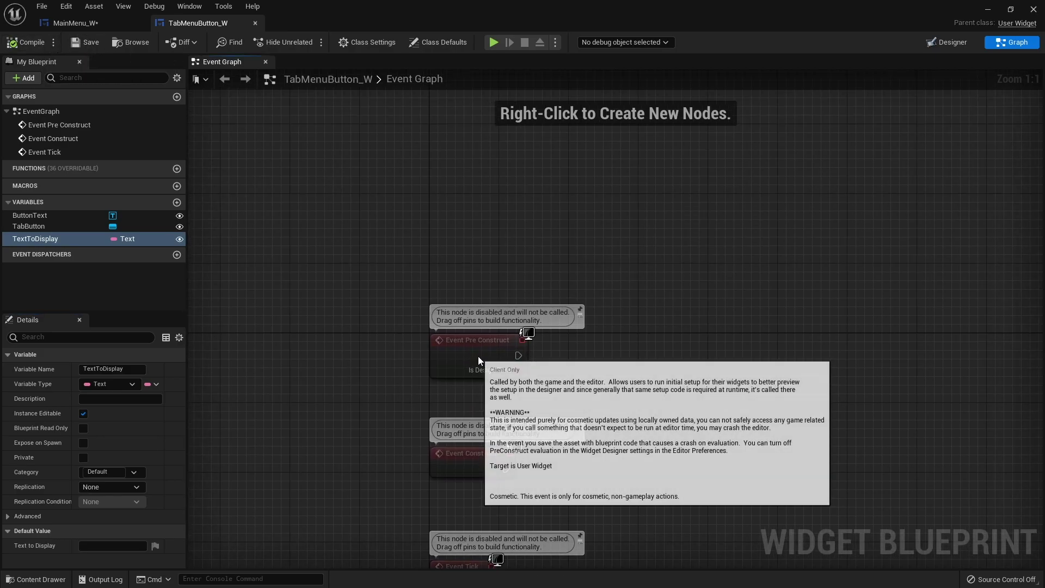
pyautogui.moveTo(462, 343); pyautogui.dragTo(619, 238)
pyautogui.moveTo(785, 286); pyautogui.dragTo(606, 366, button='right')
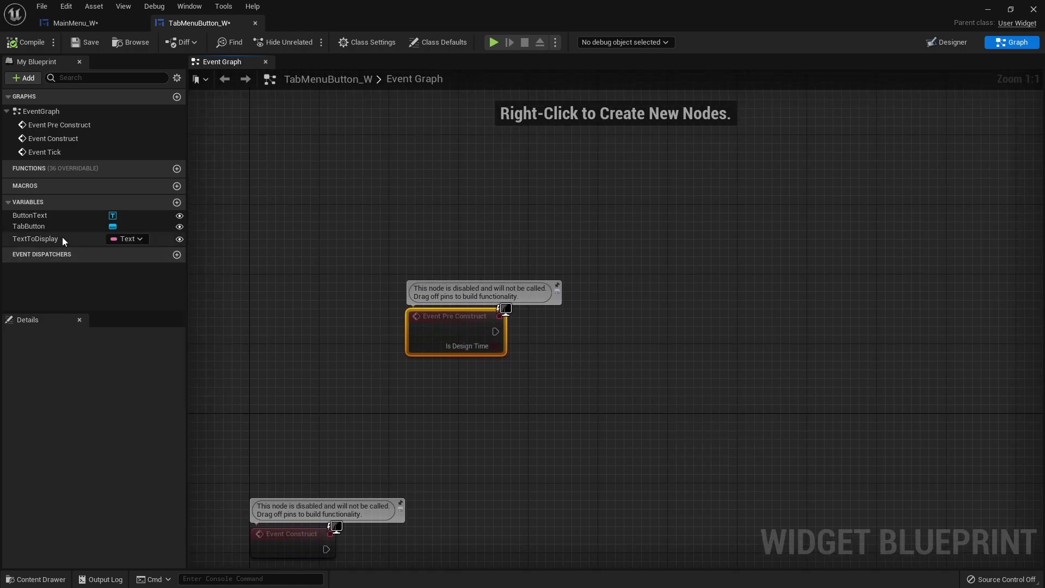
pyautogui.moveTo(34, 215); pyautogui.dragTo(598, 289)
pyautogui.click(457, 231)
pyautogui.write('sette')
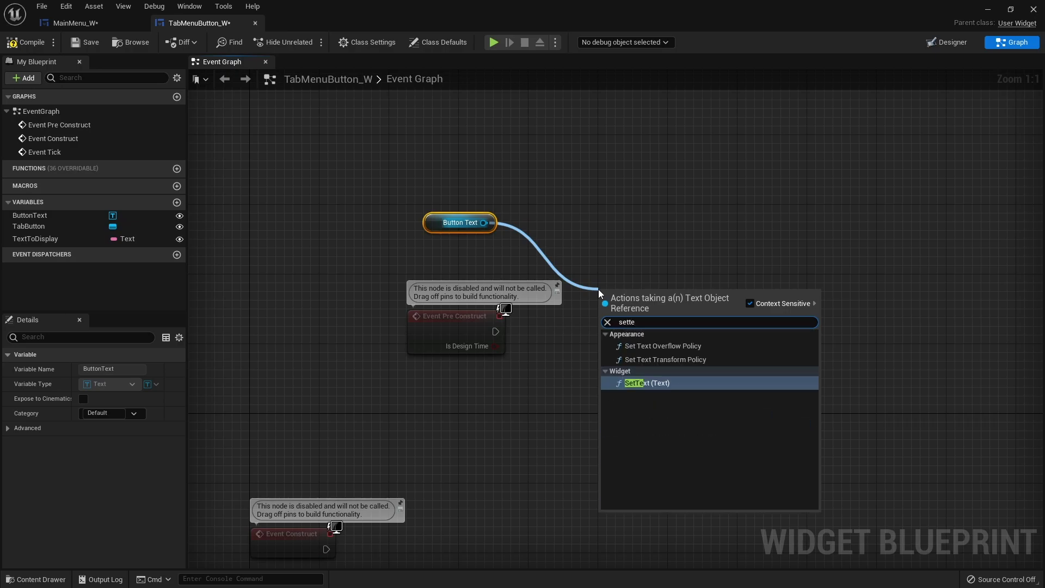
pyautogui.press('Return')
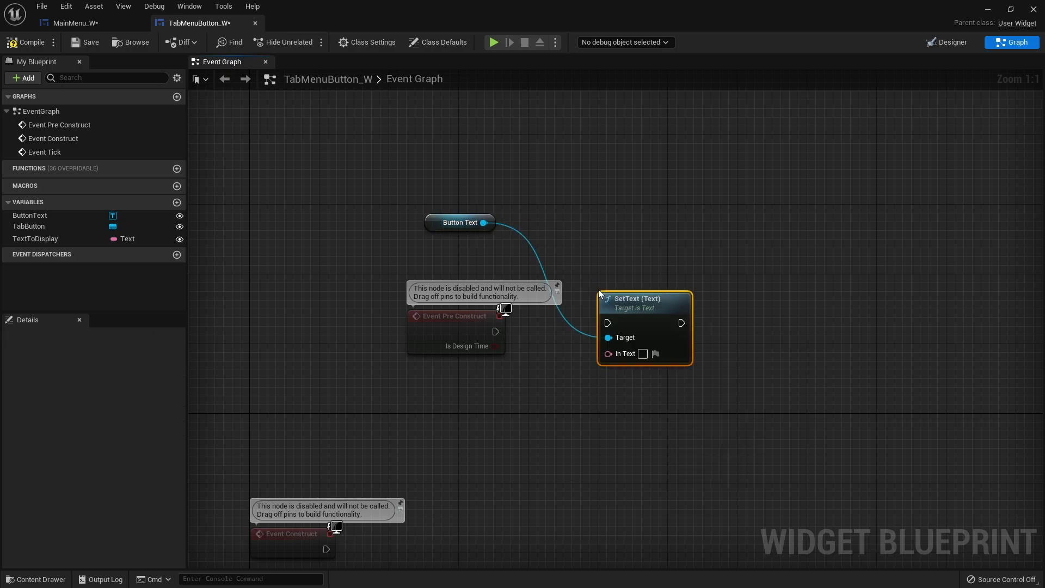
# Connect Event Pre Construct to the SetText node, feed TextToDisplay into its In Text input, and compile
pyautogui.moveTo(607, 324); pyautogui.dragTo(495, 332)
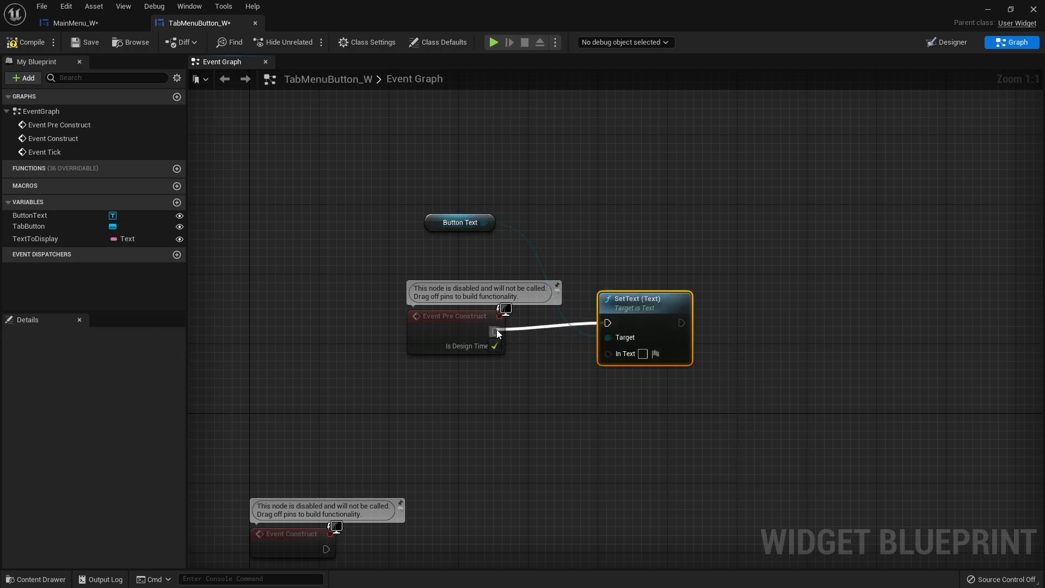
pyautogui.press('q')
pyautogui.moveTo(61, 237); pyautogui.dragTo(608, 360)
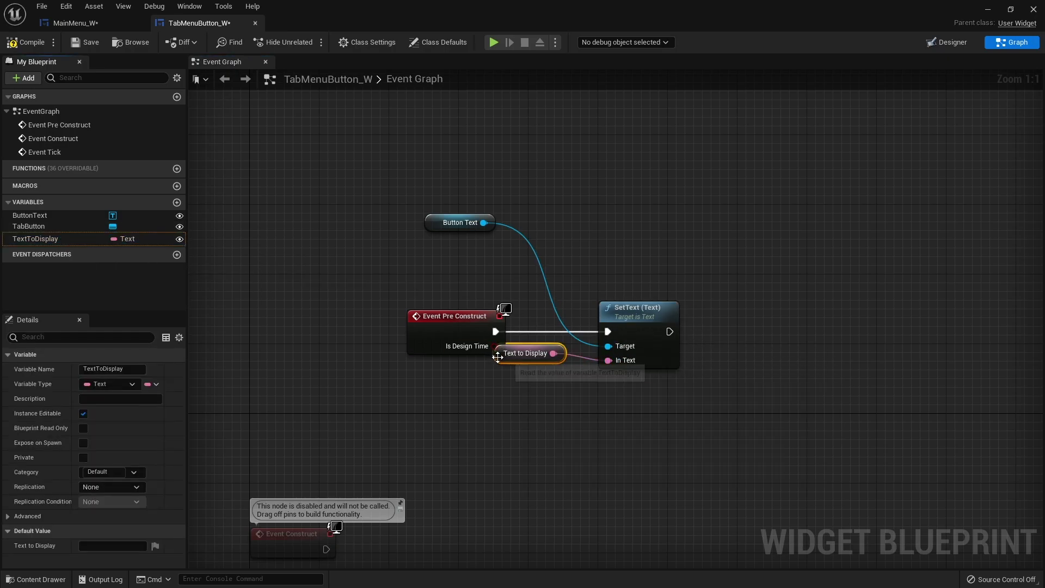
pyautogui.moveTo(495, 356); pyautogui.dragTo(469, 391)
pyautogui.click(26, 42)
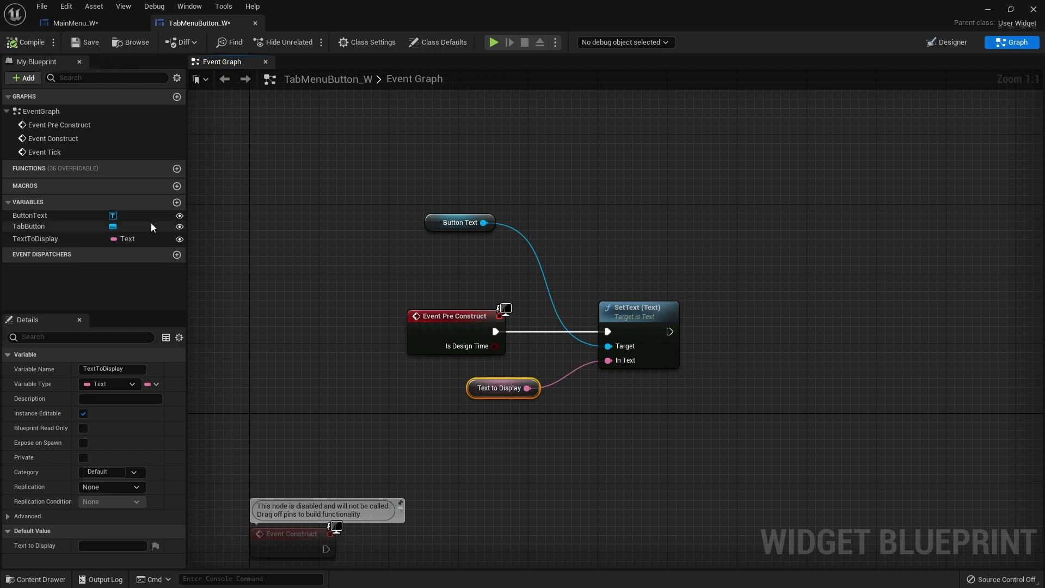
# Set the default value of the TextToDisplay variable to Tab
pyautogui.click(69, 241)
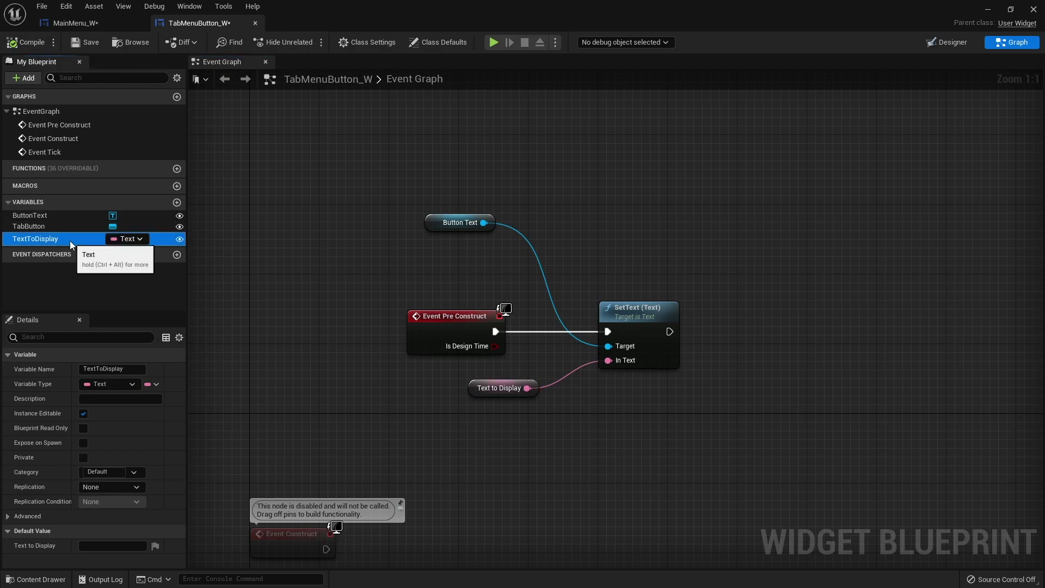
pyautogui.click(97, 545)
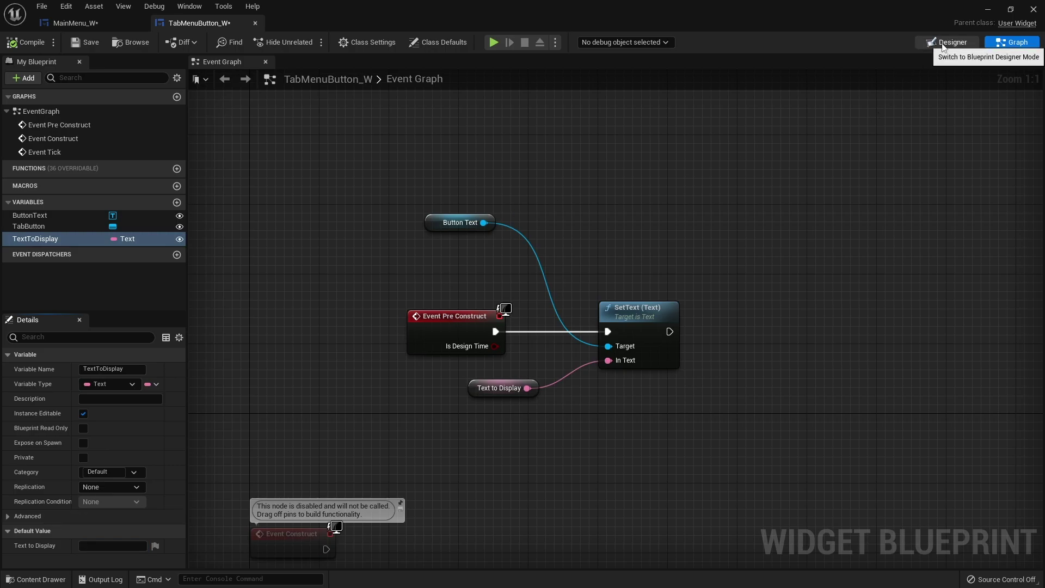
pyautogui.click(966, 42)
pyautogui.click(999, 46)
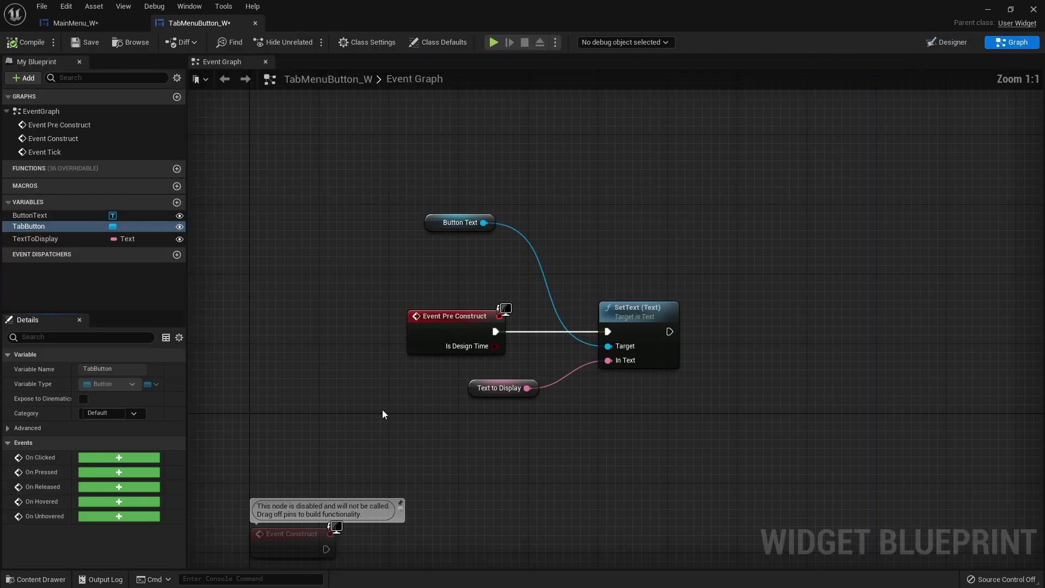
pyautogui.click(62, 239)
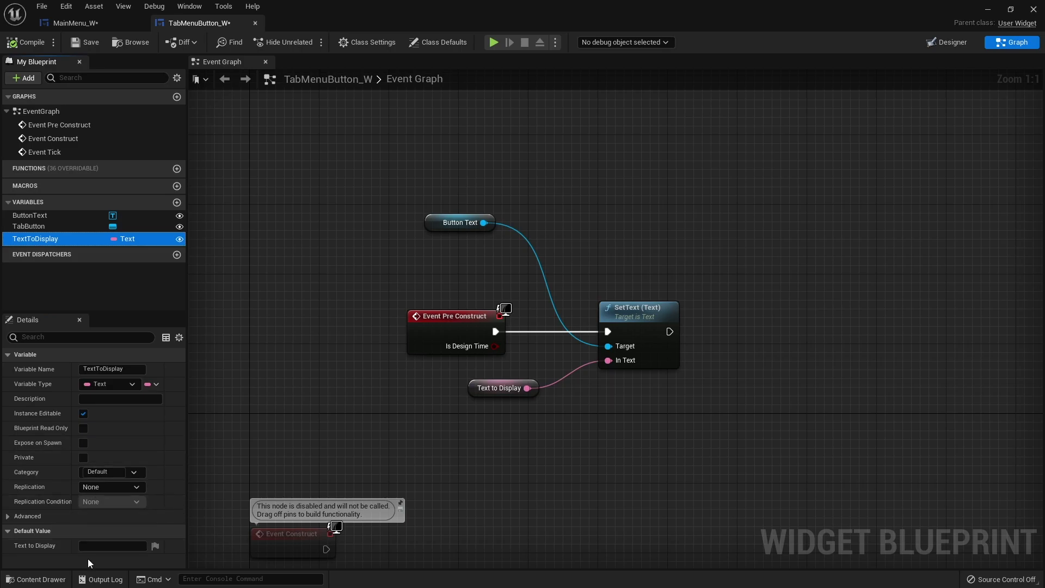
pyautogui.click(93, 546)
pyautogui.write('Tab')
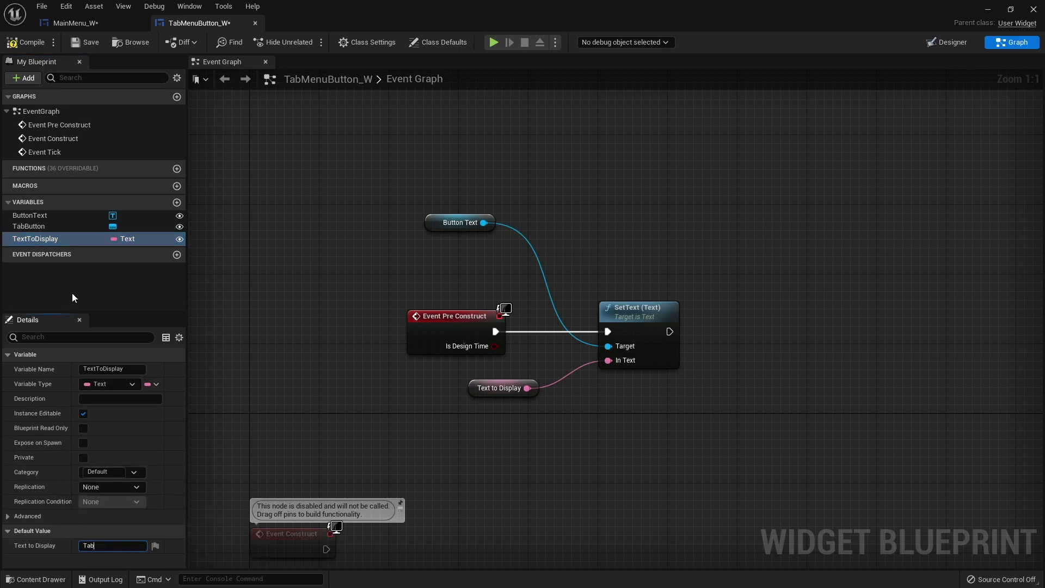
pyautogui.press('Return')
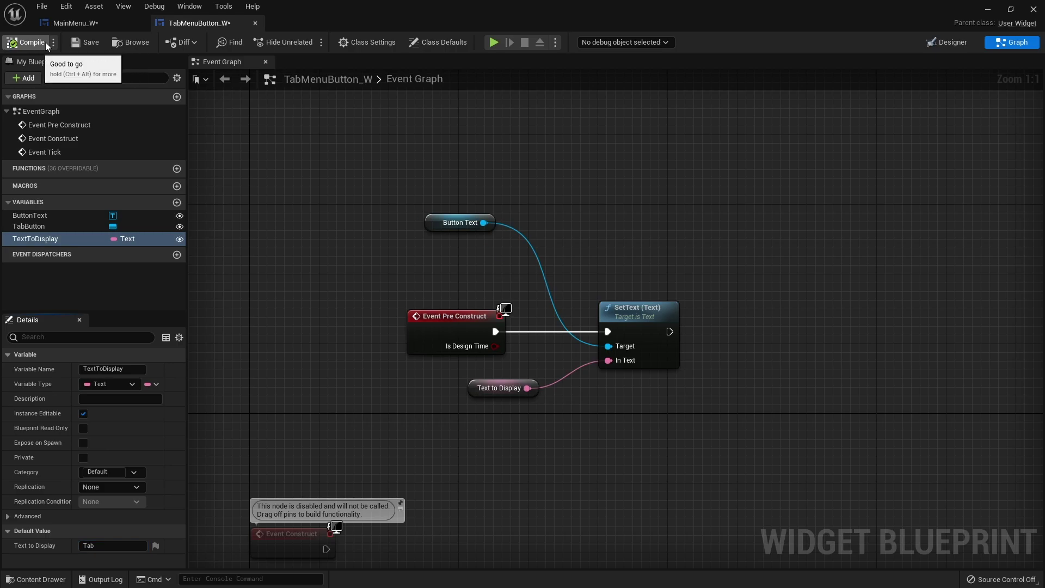
# Return to the widget designer and set the preview size mode to Desired on Screen
pyautogui.click(954, 45)
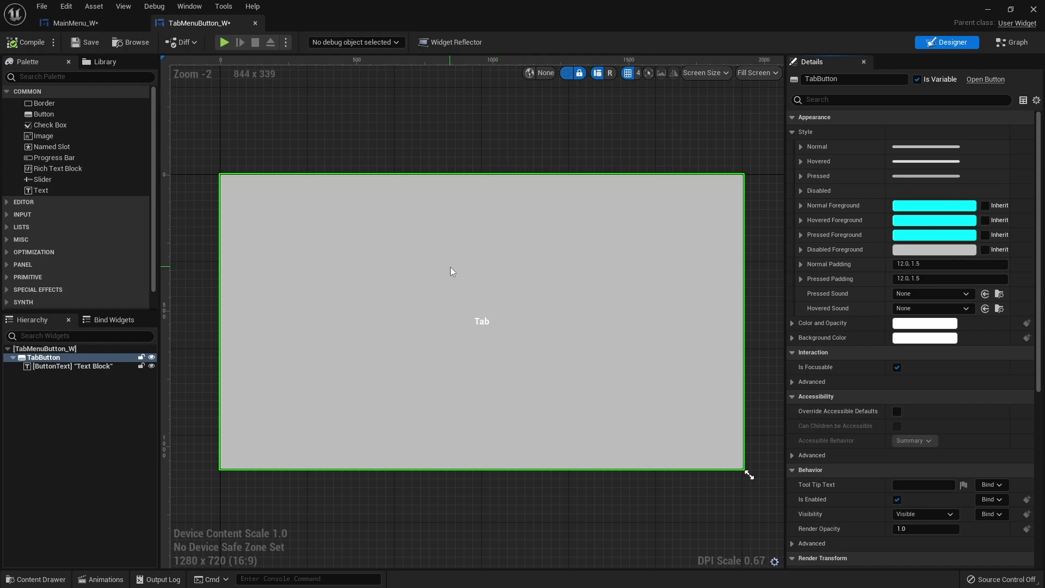
pyautogui.moveTo(451, 271); pyautogui.dragTo(495, 263, button='right')
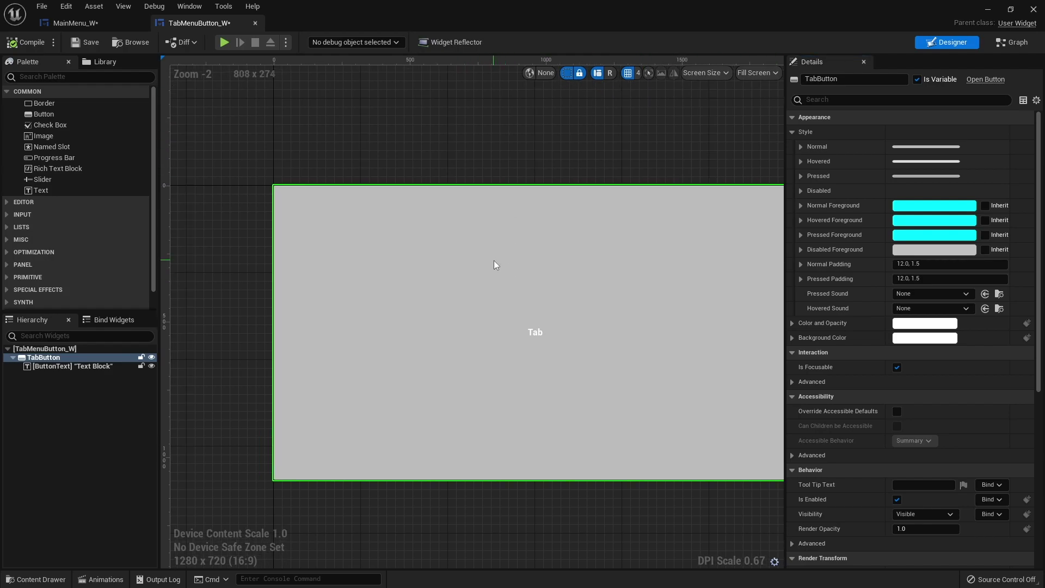
pyautogui.click(759, 74)
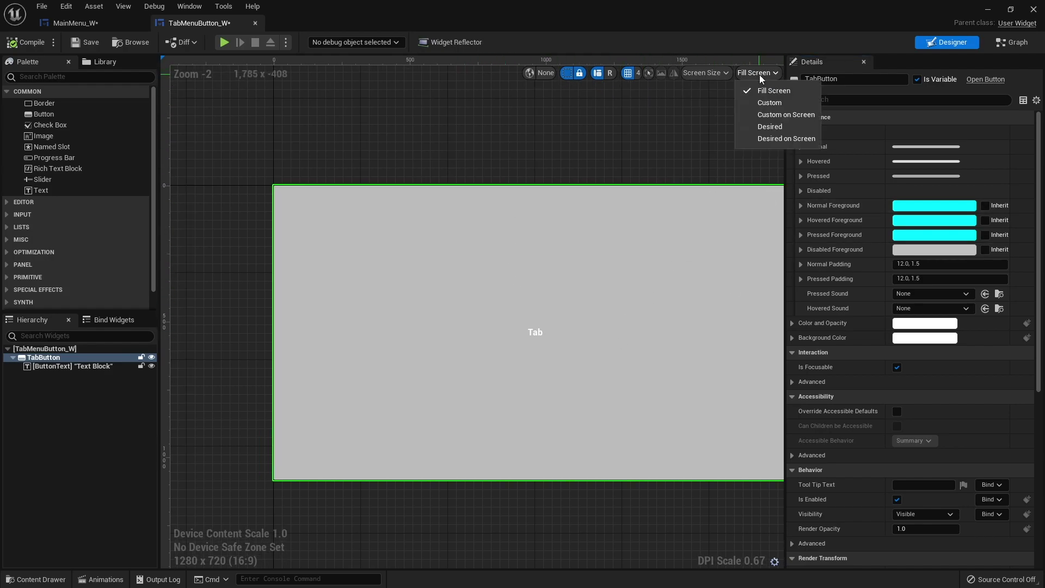
pyautogui.click(786, 138)
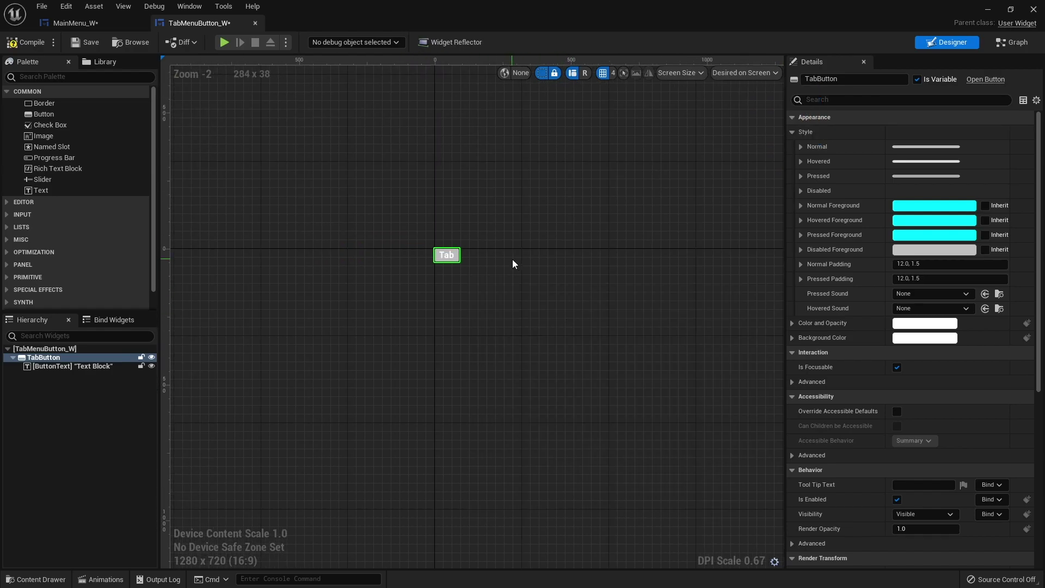
pyautogui.scroll(4, 512, 259)
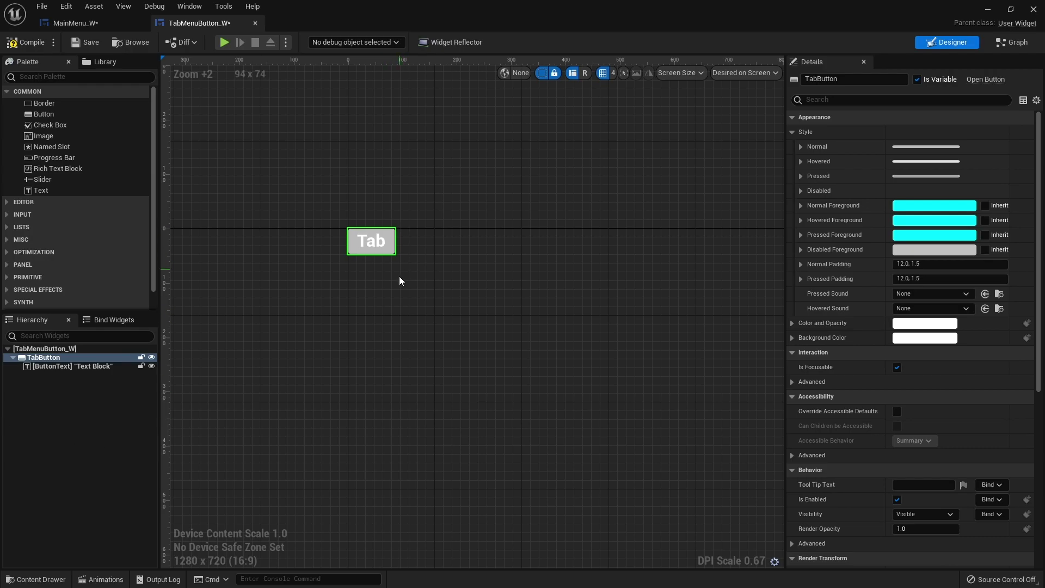
# Wrap TabButton in a Size Box in the widget hierarchy
pyautogui.click(54, 366)
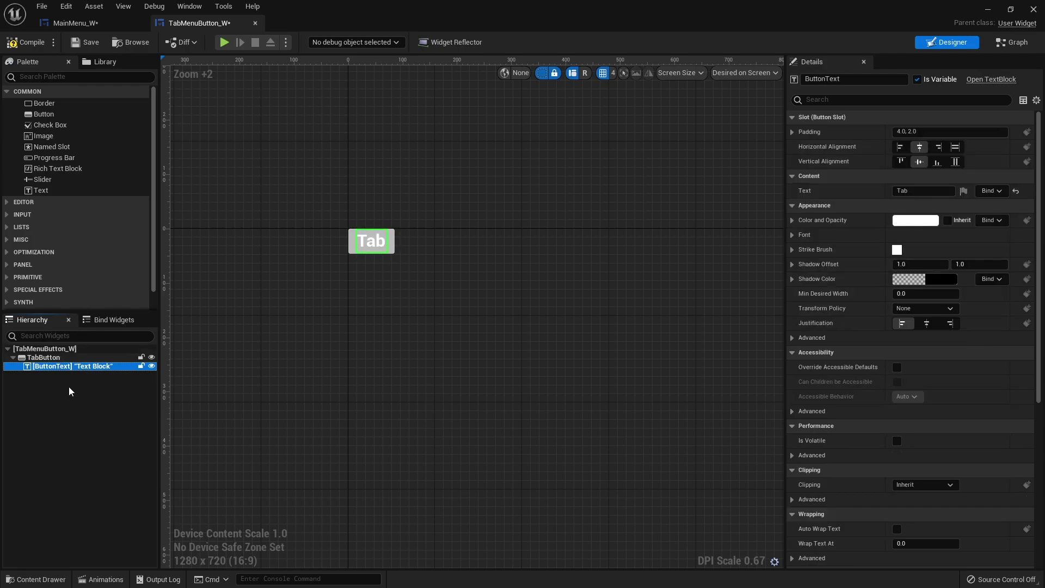
pyautogui.click(46, 357)
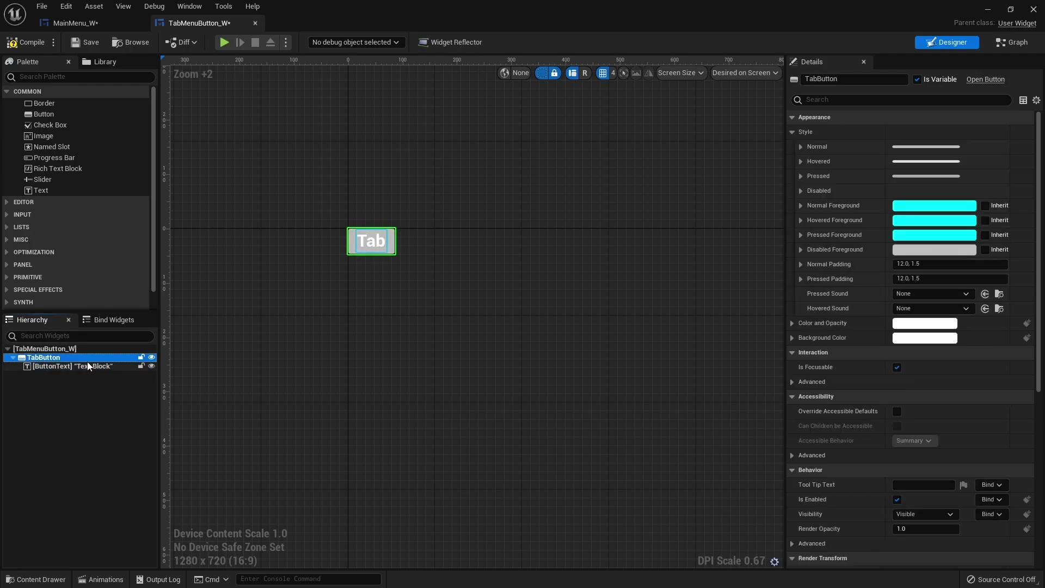
pyautogui.rightClick(50, 361)
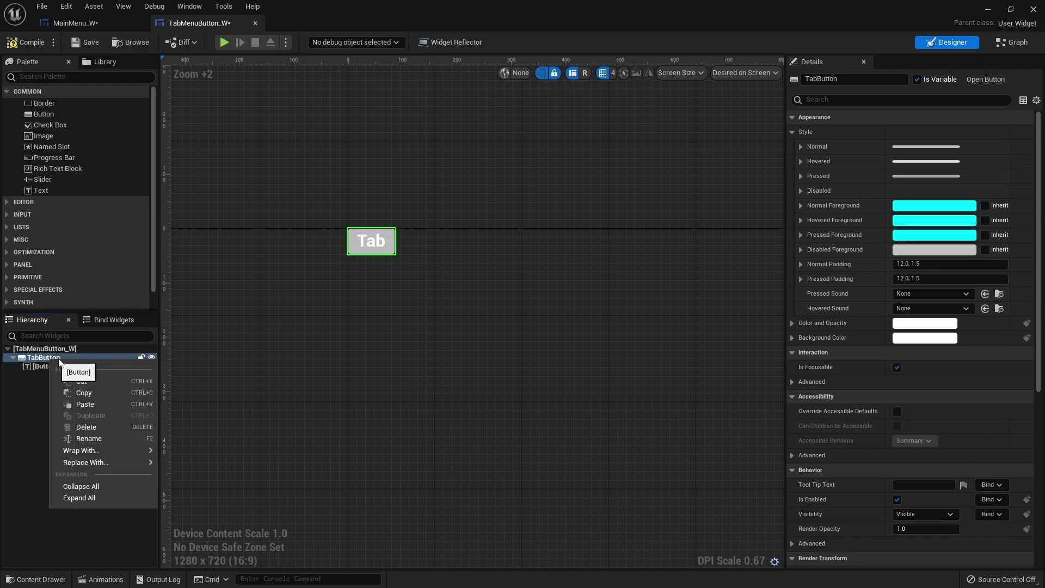
pyautogui.moveTo(121, 462)
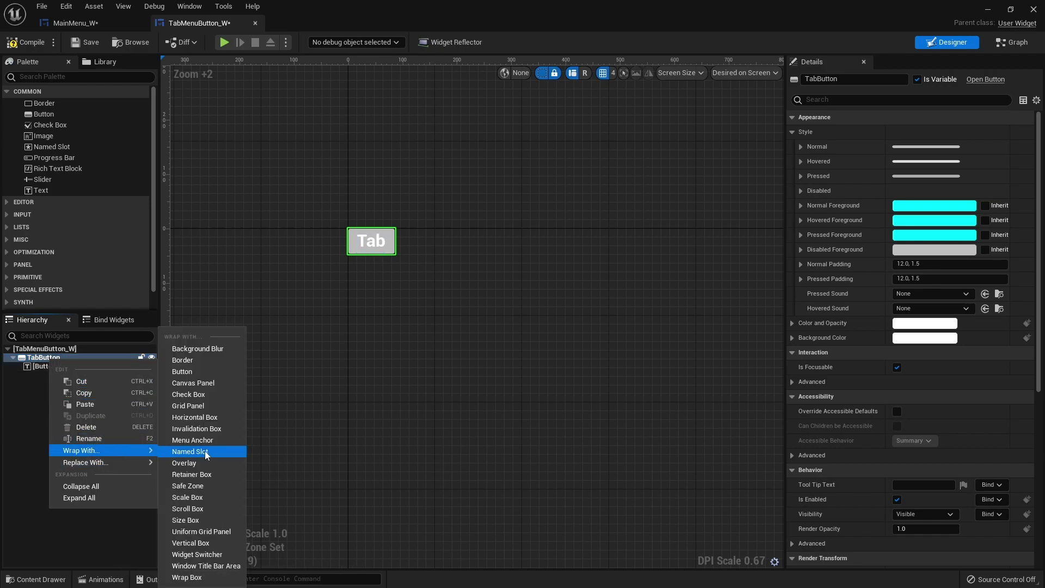
pyautogui.click(204, 522)
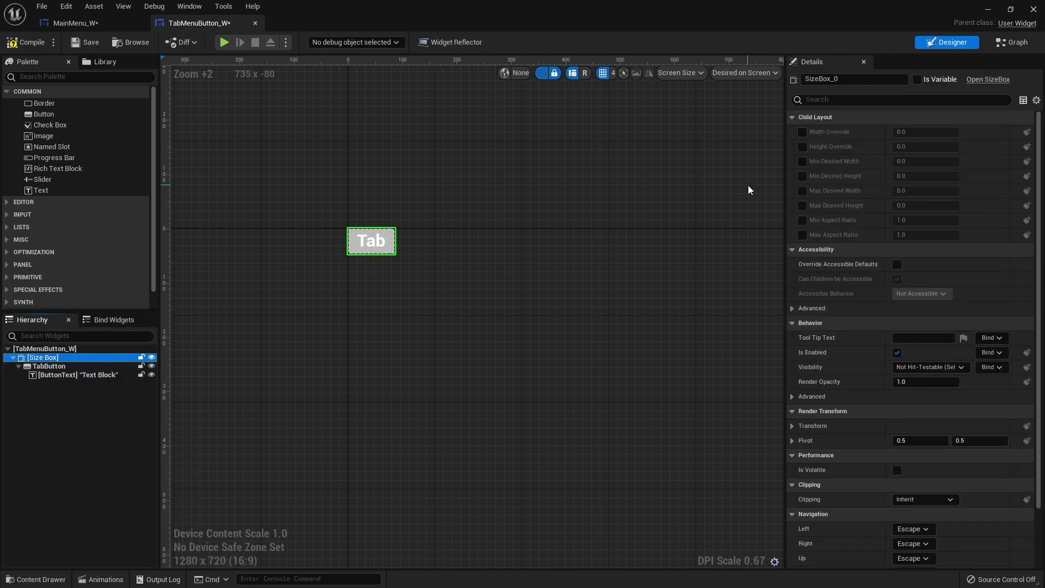
# Enable the Size Box's width override, trying 150 first, and set it to 250
pyautogui.click(802, 132)
pyautogui.click(904, 131)
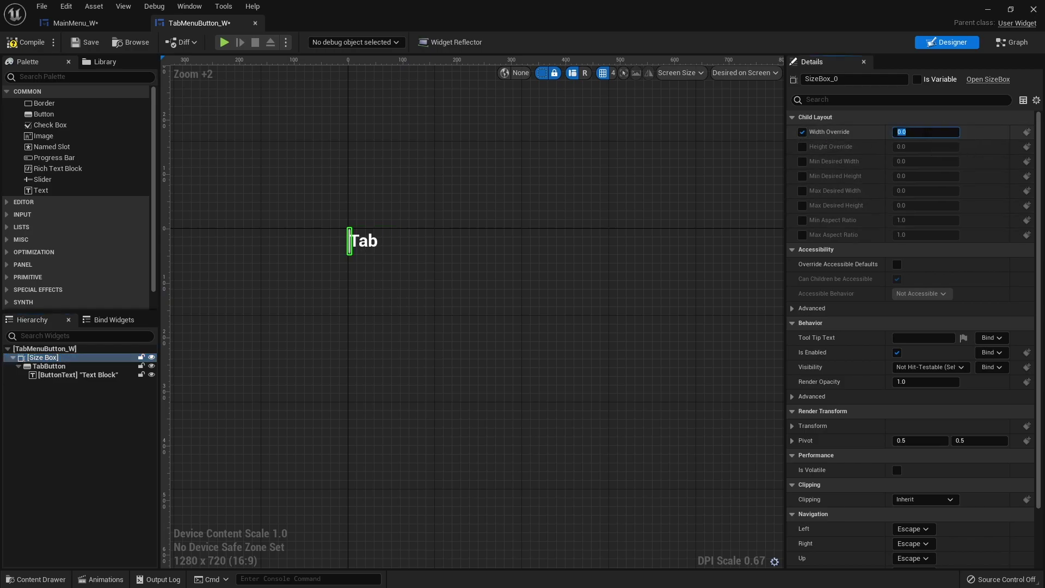
pyautogui.press('Return')
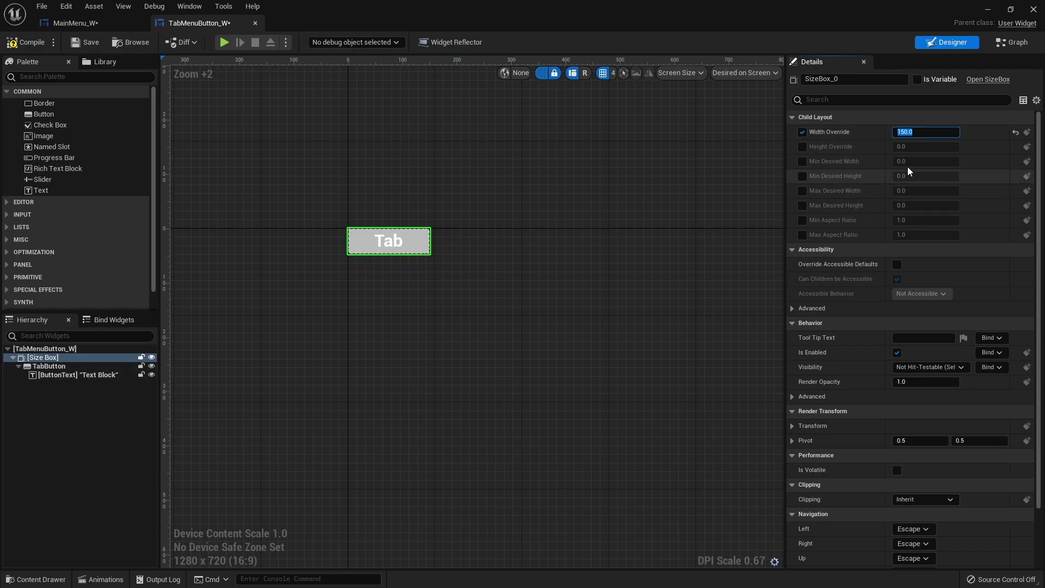
pyautogui.write('25')
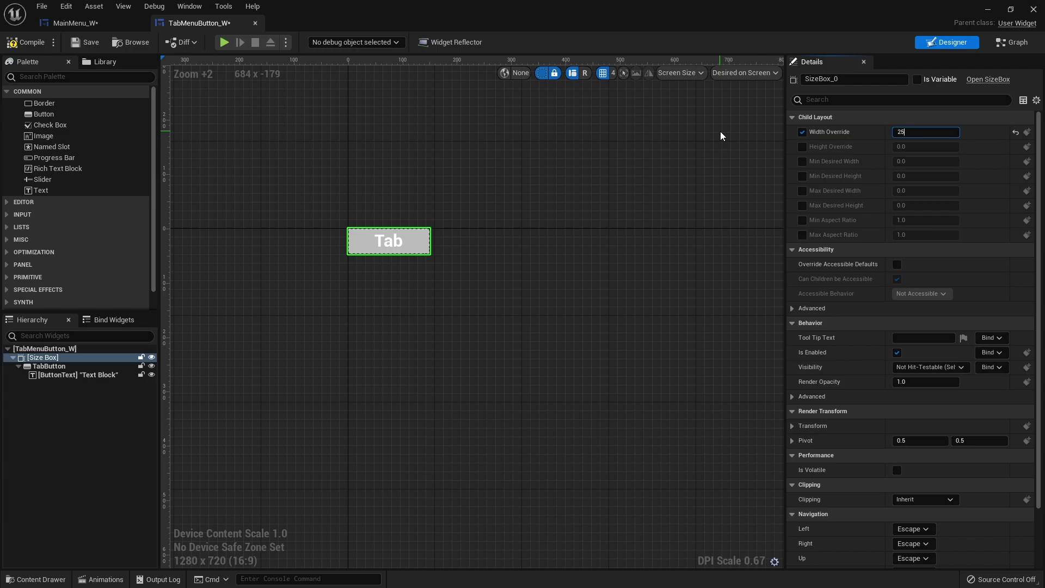
pyautogui.write('0')
pyautogui.press('Return')
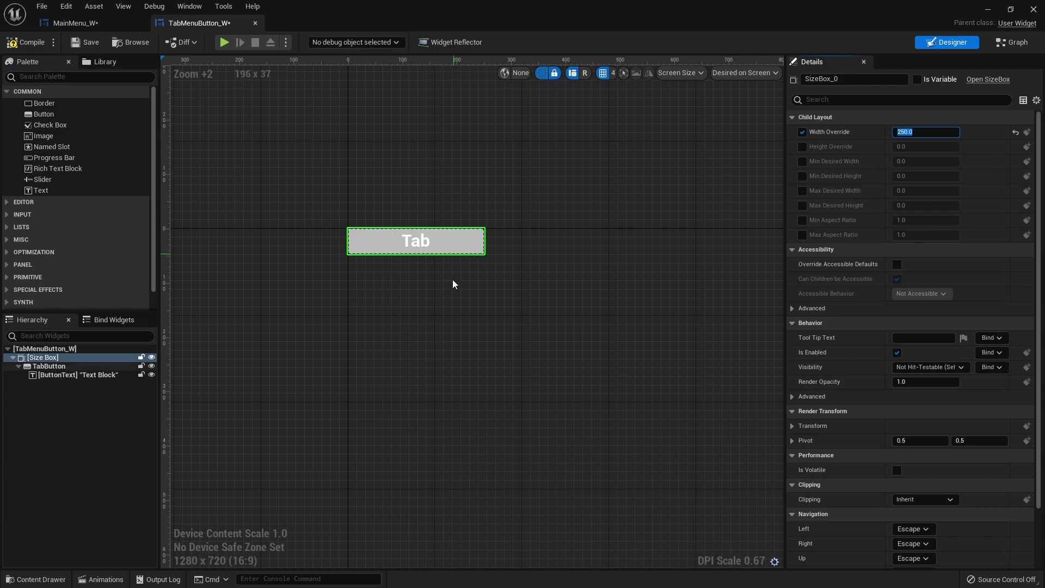
# Set the top and bottom padding of ButtonText to 10, and compile and save the tab button widget
pyautogui.click(92, 375)
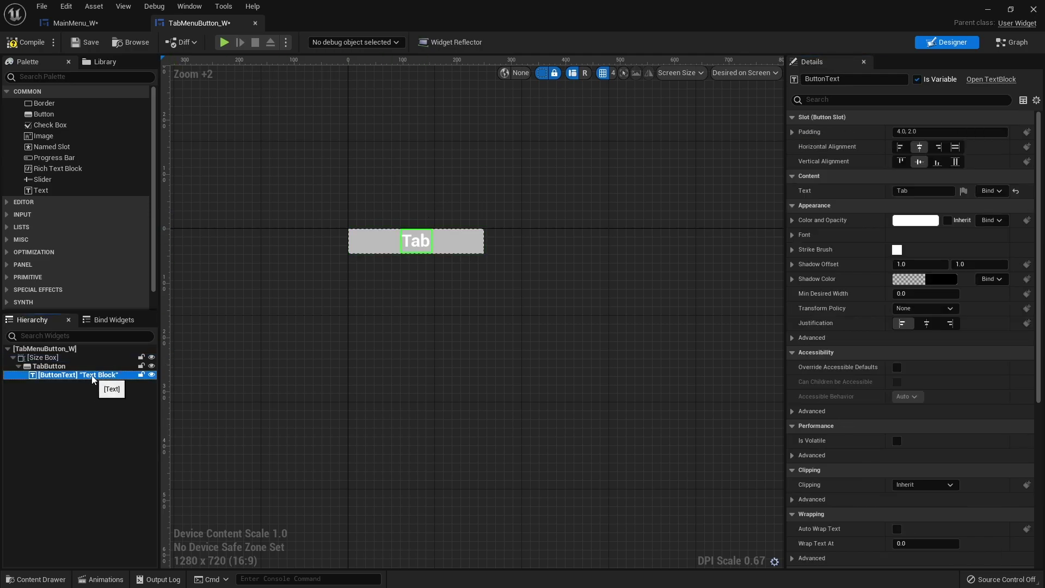
pyautogui.click(792, 132)
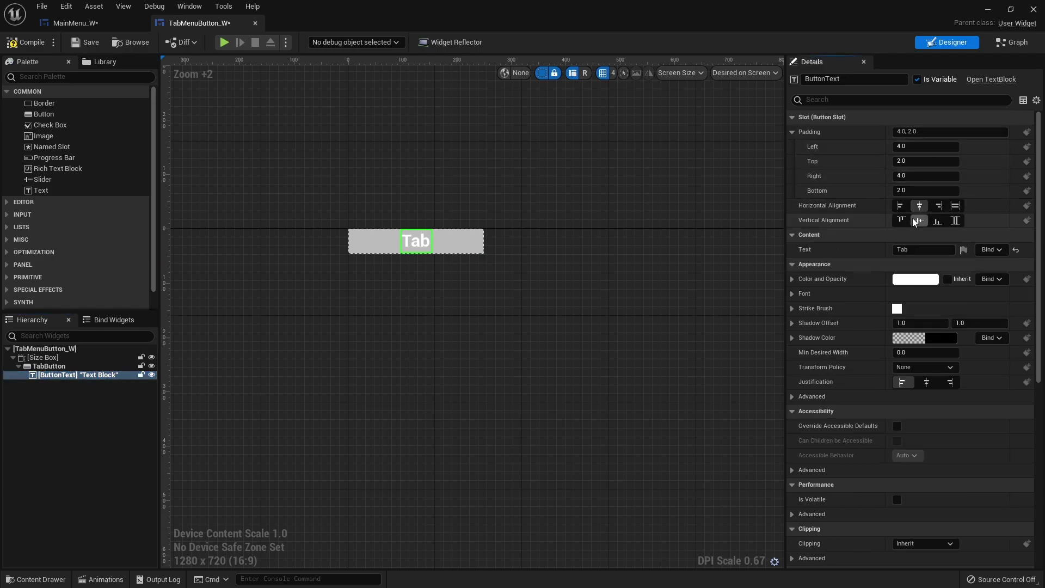
pyautogui.click(918, 162)
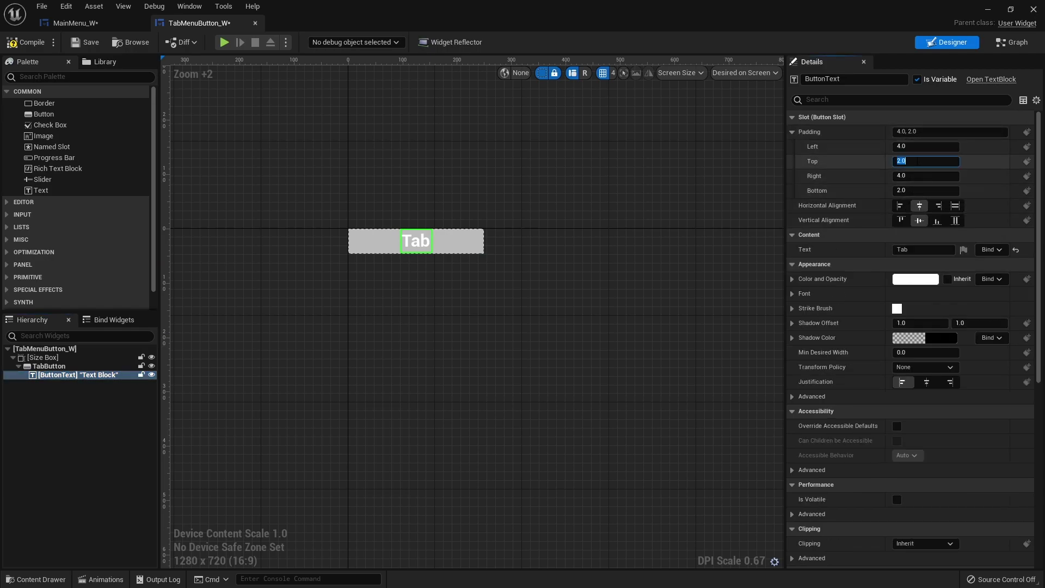
pyautogui.press('Tab')
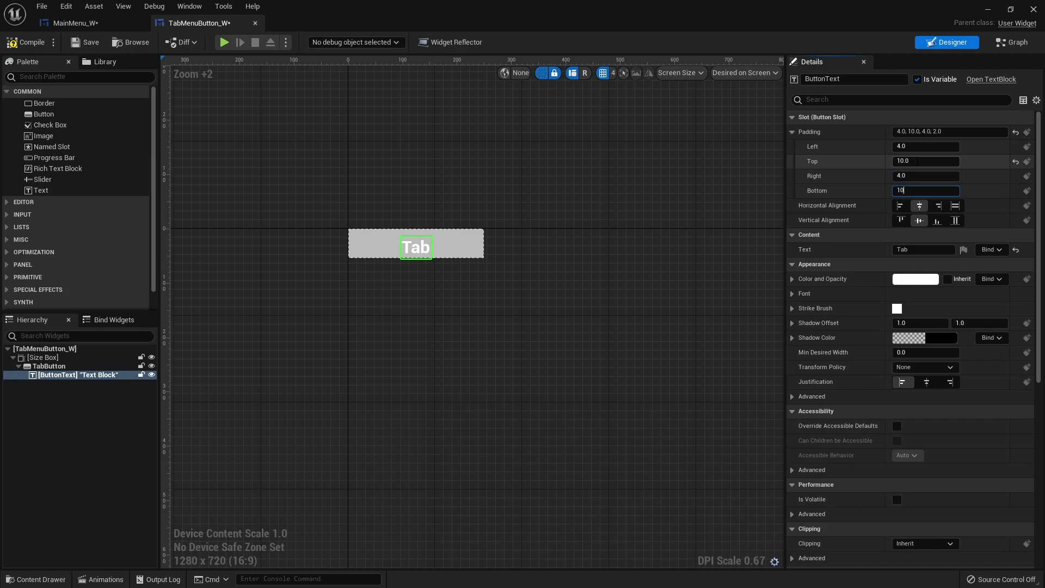
pyautogui.press('Return')
pyautogui.click(715, 310)
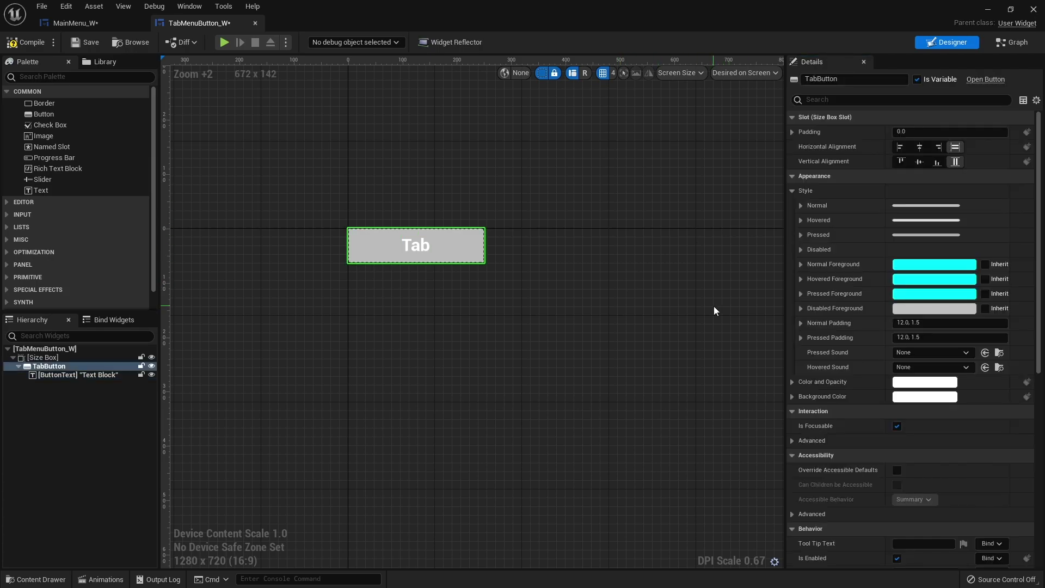
pyautogui.click(42, 47)
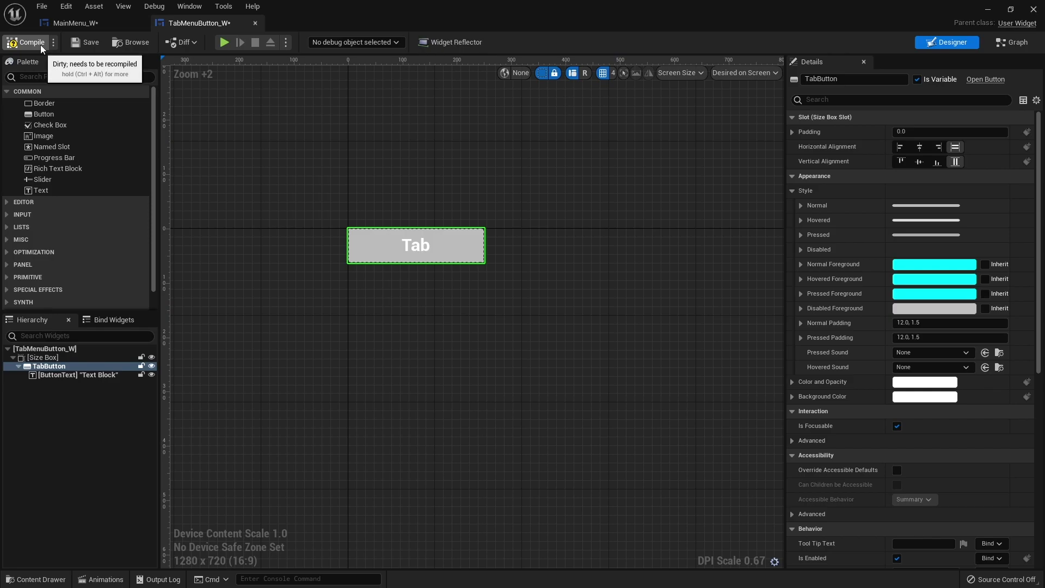
pyautogui.click(85, 42)
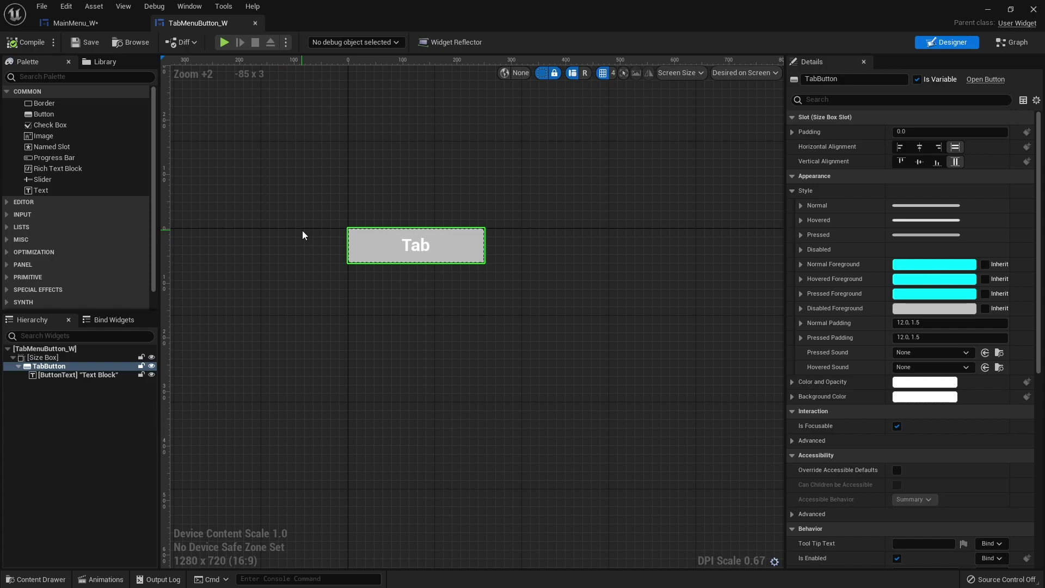
# Add an event dispatcher named OnTabSelected in the tab button widget's graph
pyautogui.click(1011, 42)
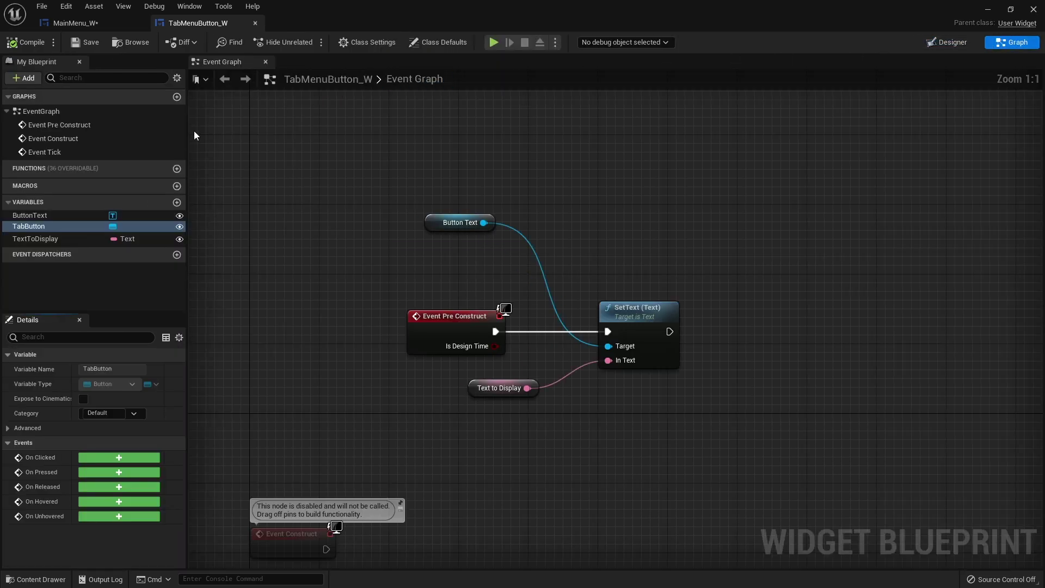
pyautogui.click(177, 255)
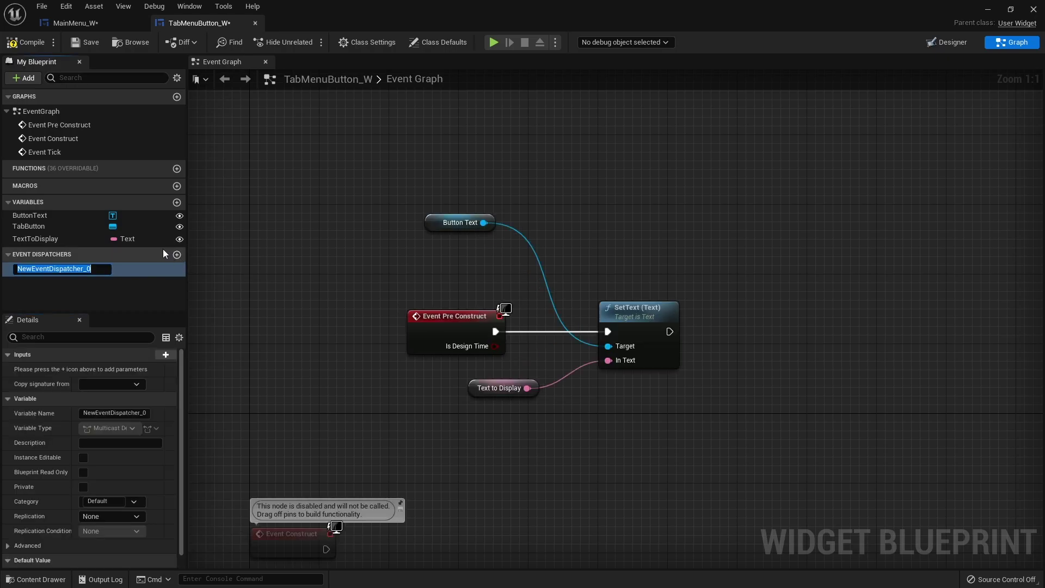
pyautogui.write('OnTabSelected')
pyautogui.press('Return')
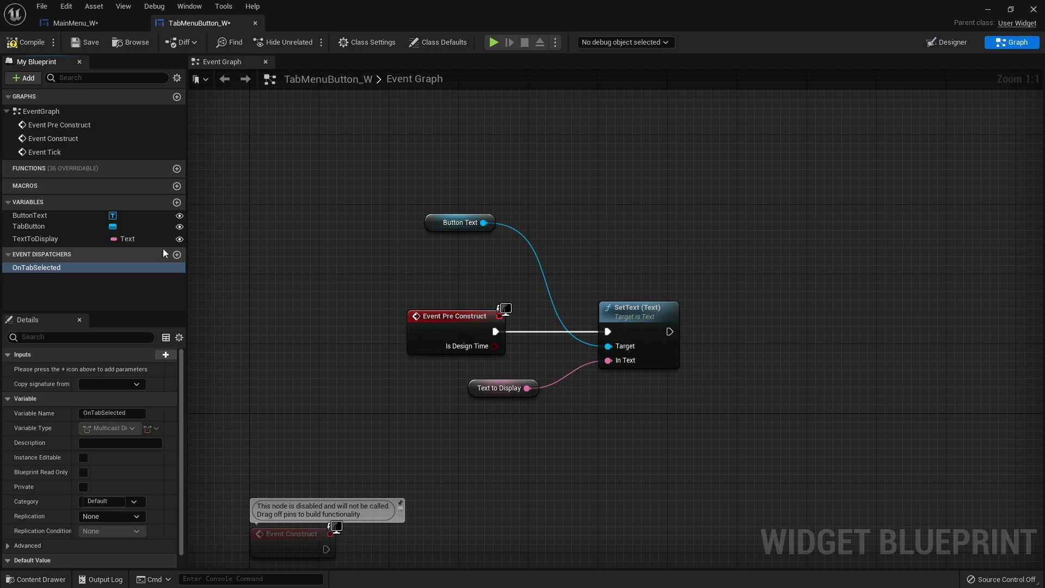
# Add an On Clicked event for TabButton that calls the OnTabSelected dispatcher, and compile the widget
pyautogui.moveTo(457, 310); pyautogui.dragTo(393, 170, button='right')
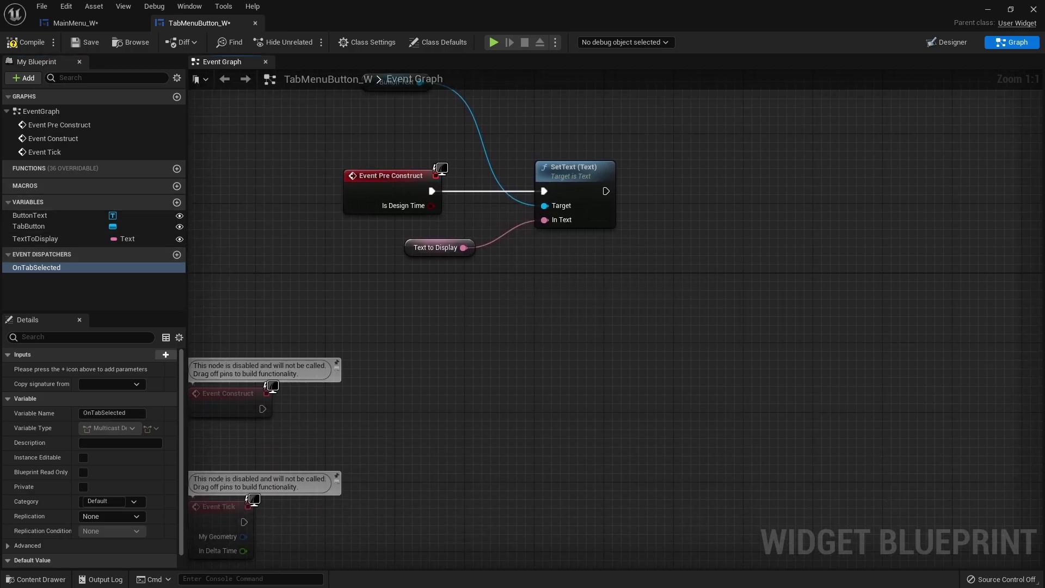
pyautogui.click(46, 227)
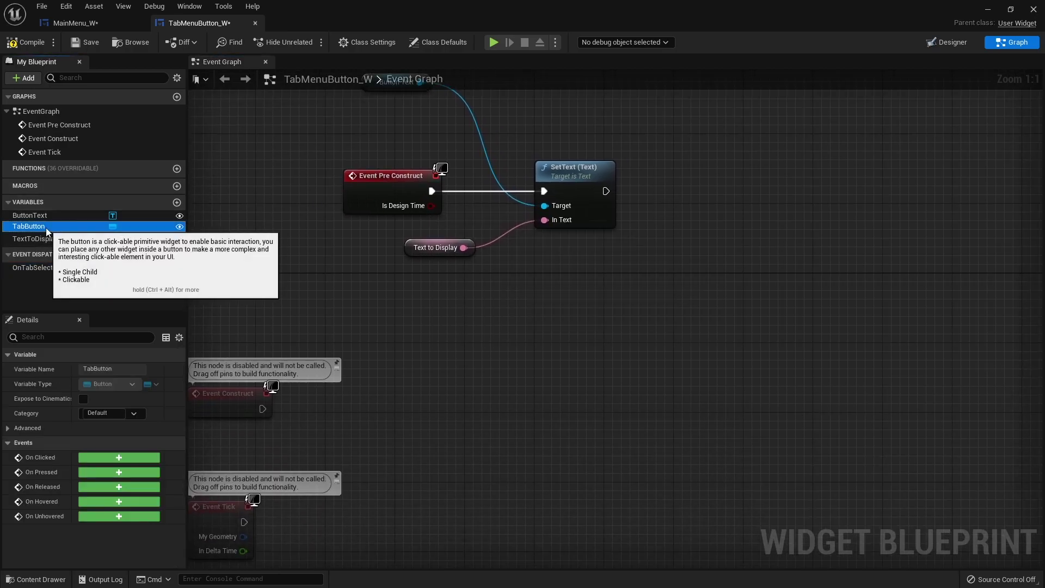
pyautogui.click(129, 458)
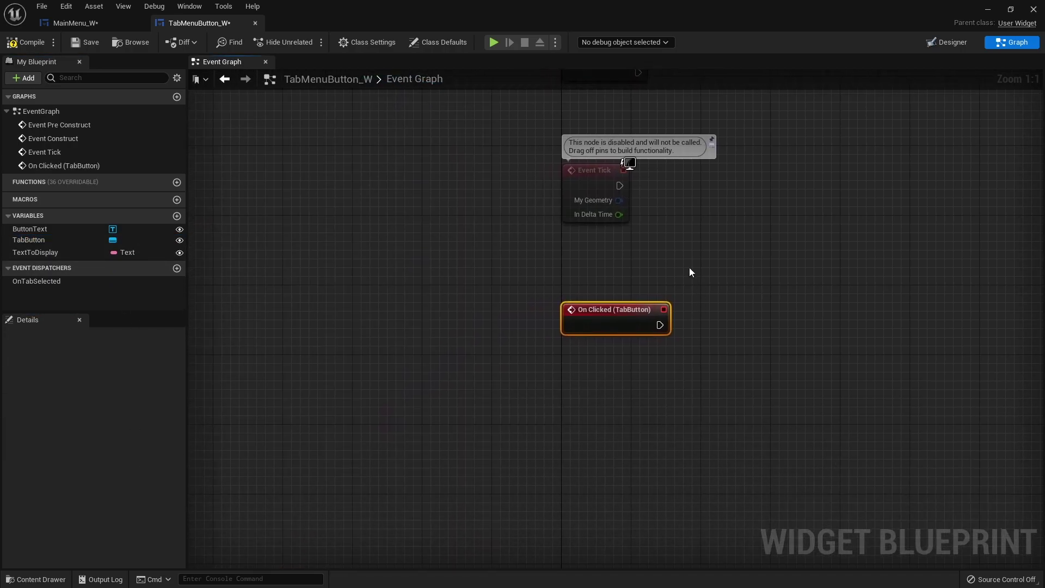
pyautogui.moveTo(69, 280); pyautogui.dragTo(535, 299)
pyautogui.click(604, 299)
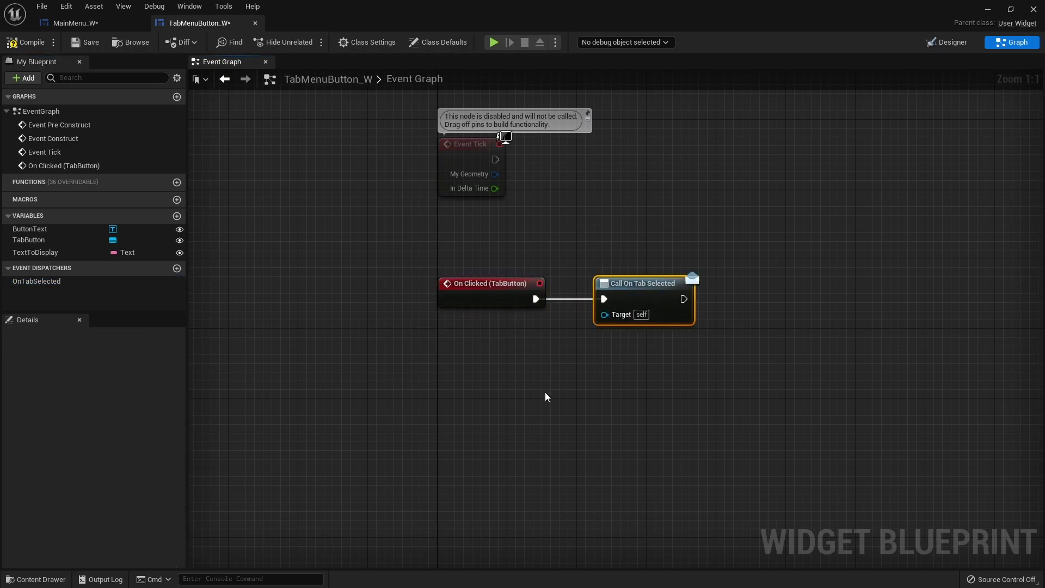
pyautogui.moveTo(569, 240); pyautogui.dragTo(729, 410)
pyautogui.moveTo(710, 359); pyautogui.dragTo(394, 288)
pyautogui.click(25, 42)
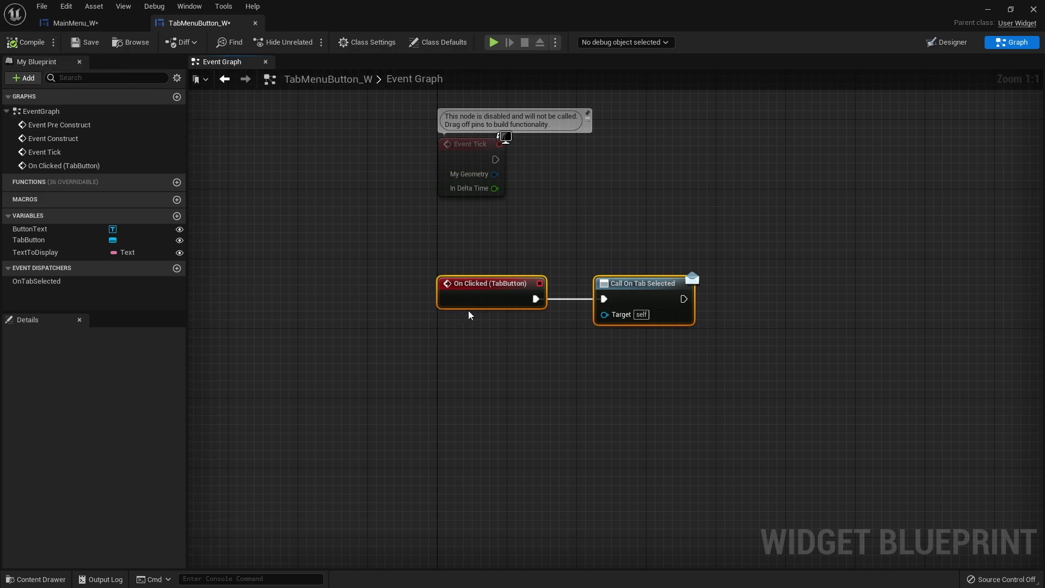
# In MainMenu_W, find Tab Menu Button W in the widget palette and place it inside the Horizontal Box
pyautogui.click(106, 23)
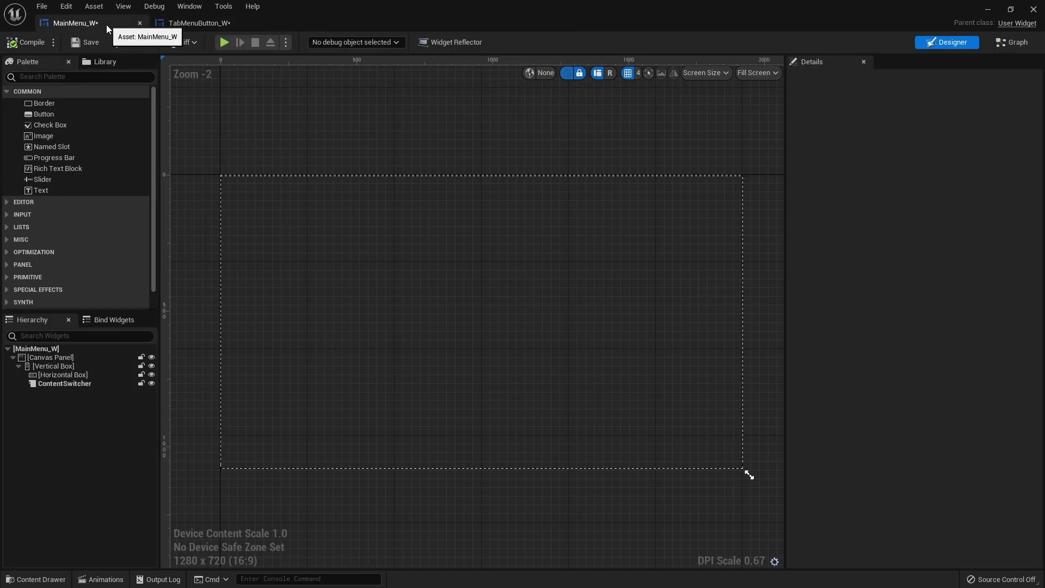
pyautogui.click(43, 76)
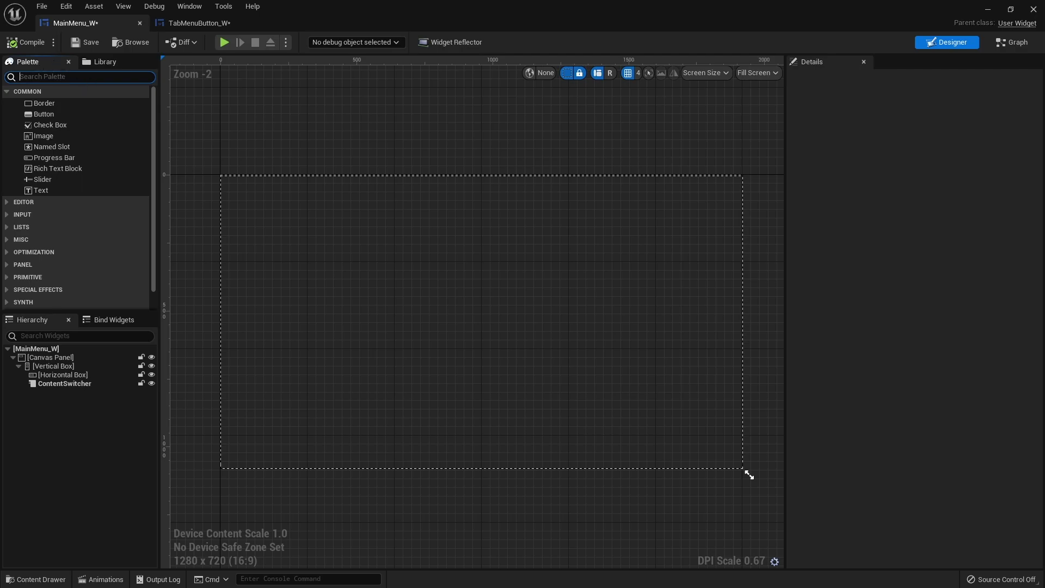
pyautogui.write('tabmenu')
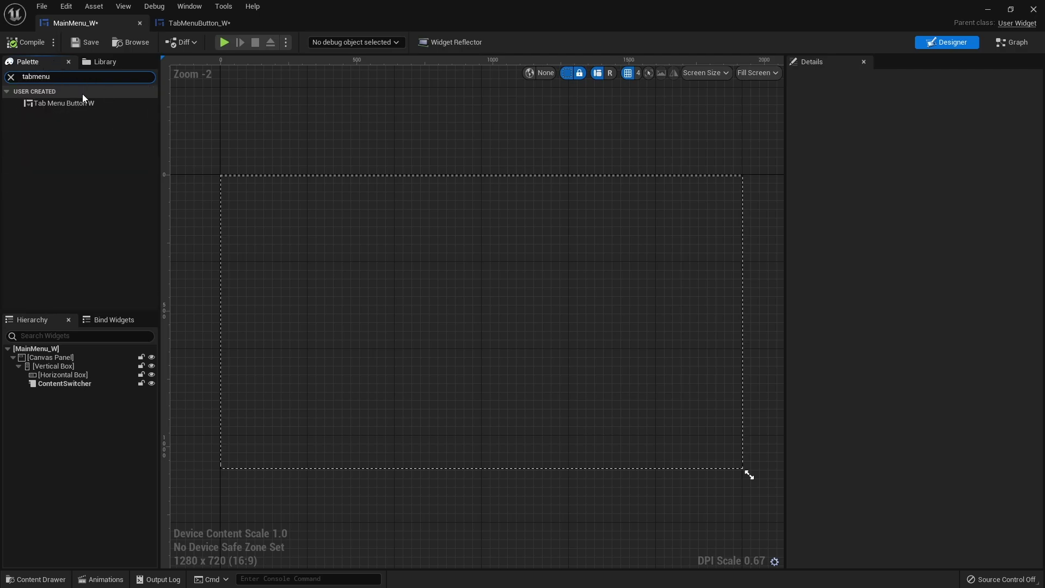
pyautogui.moveTo(76, 107); pyautogui.dragTo(59, 374)
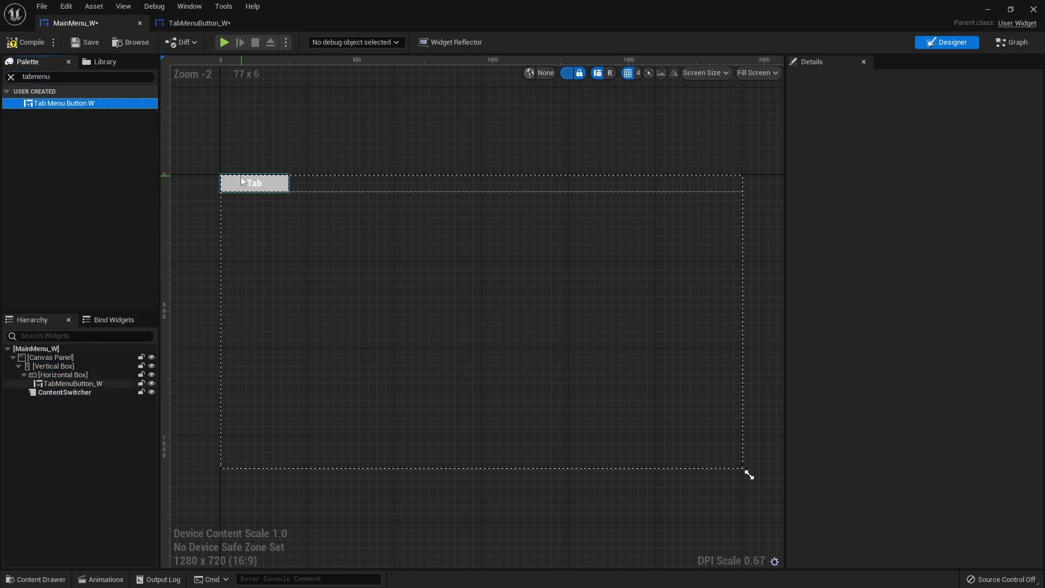
# Set the new tab button's Text to Display to Play and check its available events
pyautogui.click(59, 384)
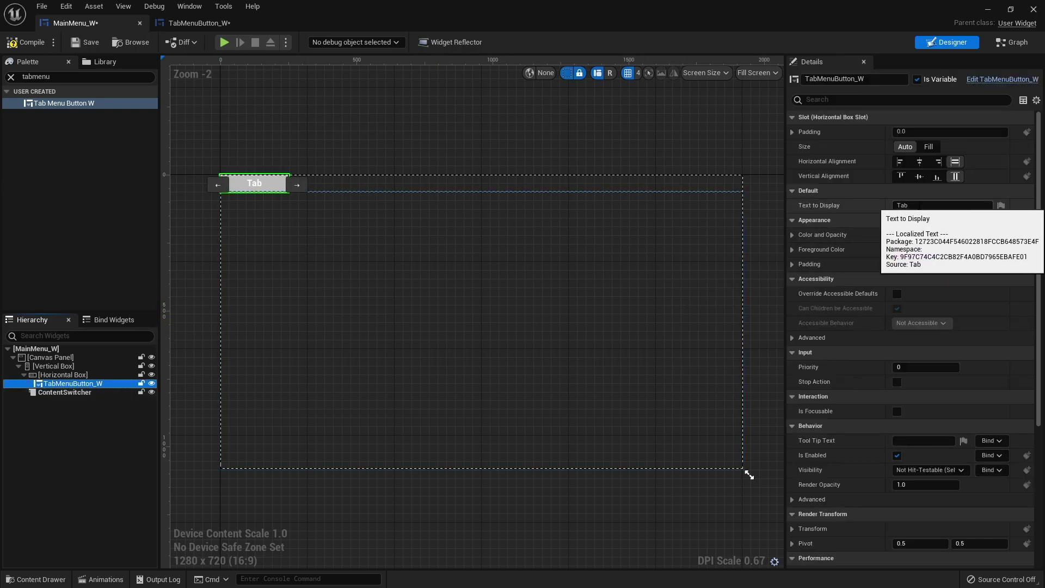
pyautogui.click(925, 205)
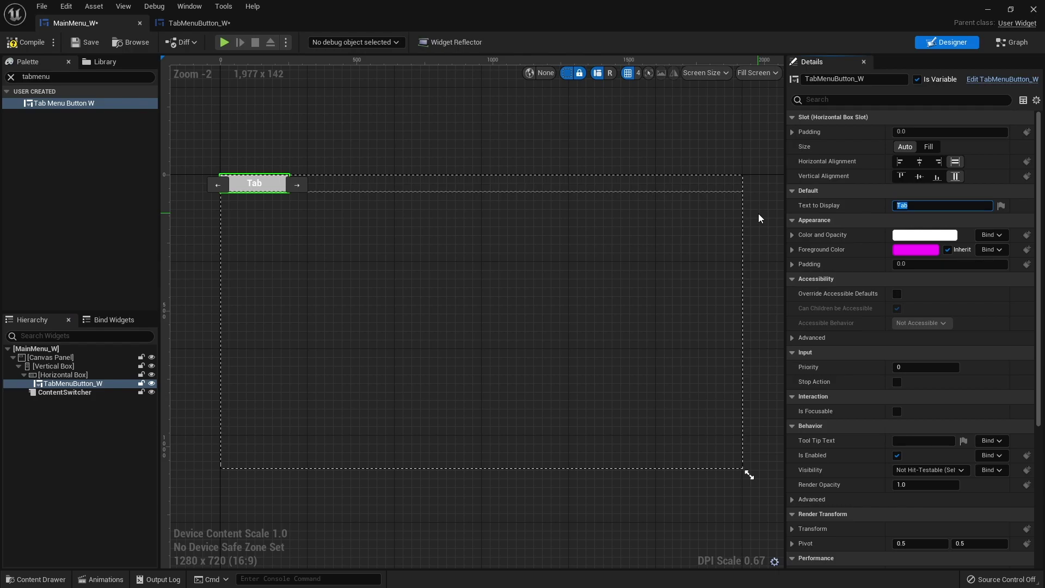
pyautogui.write('Play')
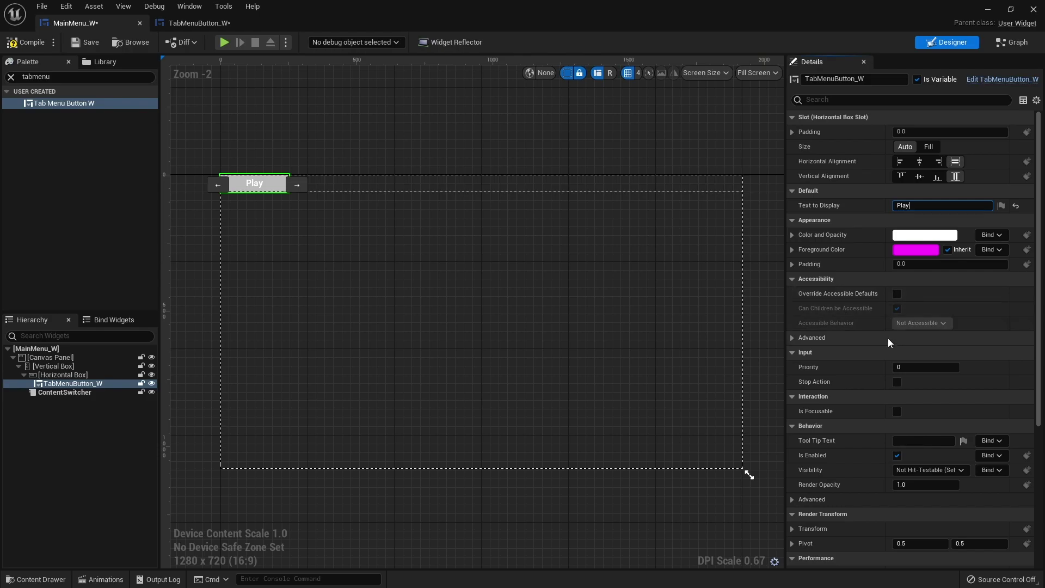
pyautogui.scroll(-4, 881, 354)
pyautogui.scroll(-3, 872, 361)
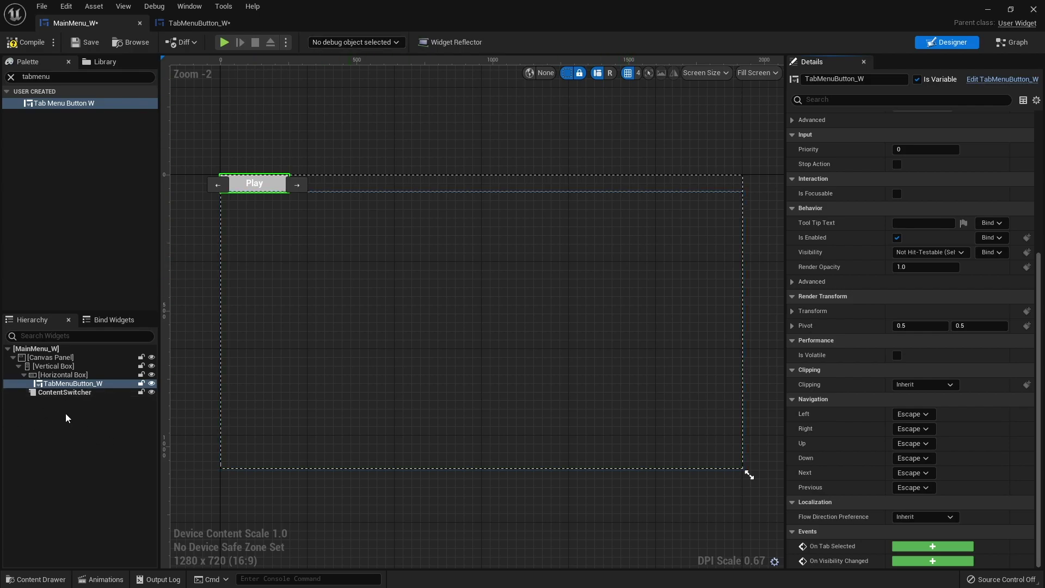
# Duplicate the Play tab button and set the copy's Text to Display to Options
pyautogui.click(63, 384)
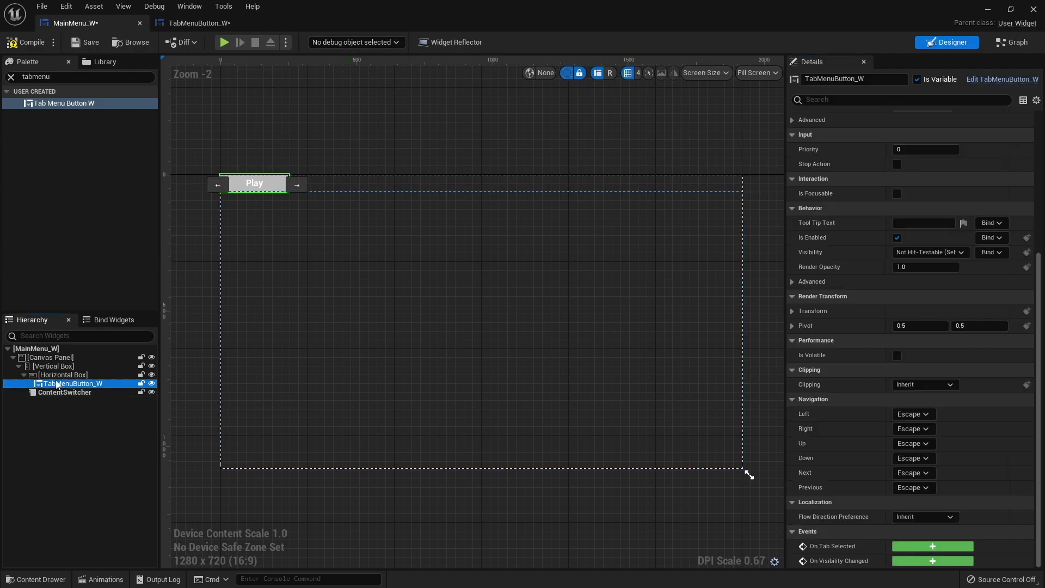
pyautogui.hotkey('ctrl', 'd')
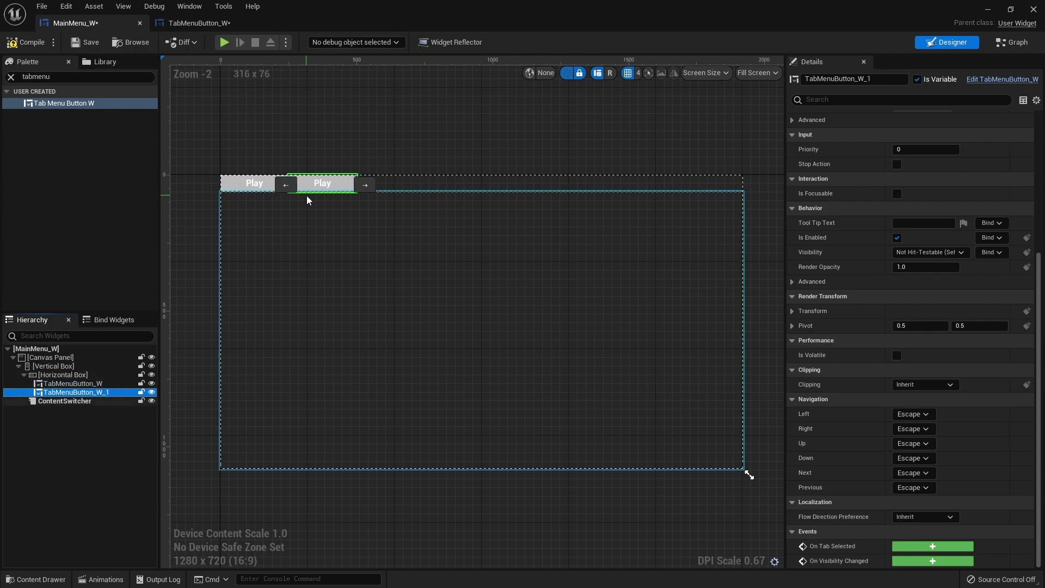
pyautogui.scroll(4, 936, 244)
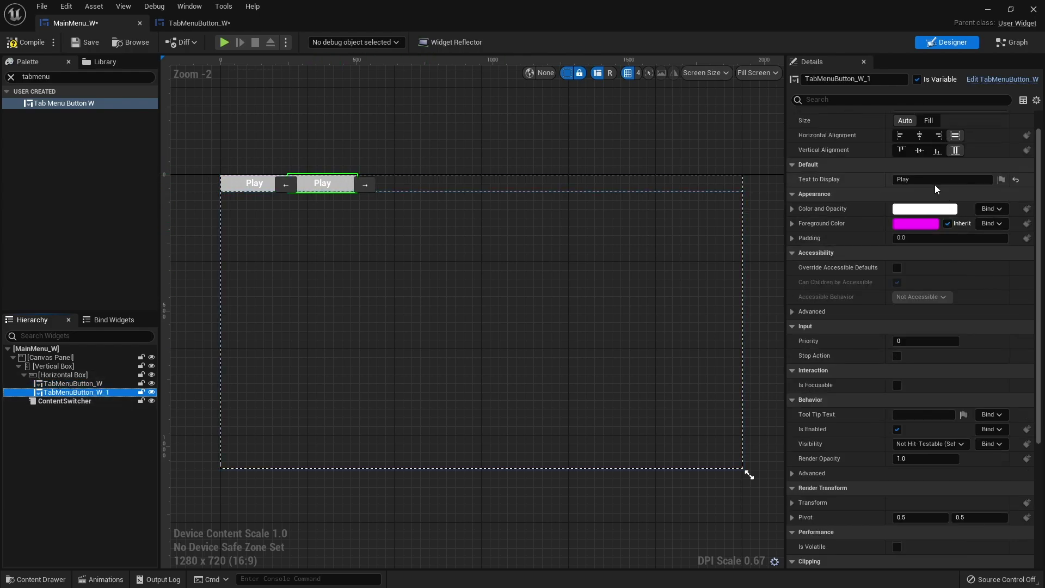
pyautogui.click(944, 178)
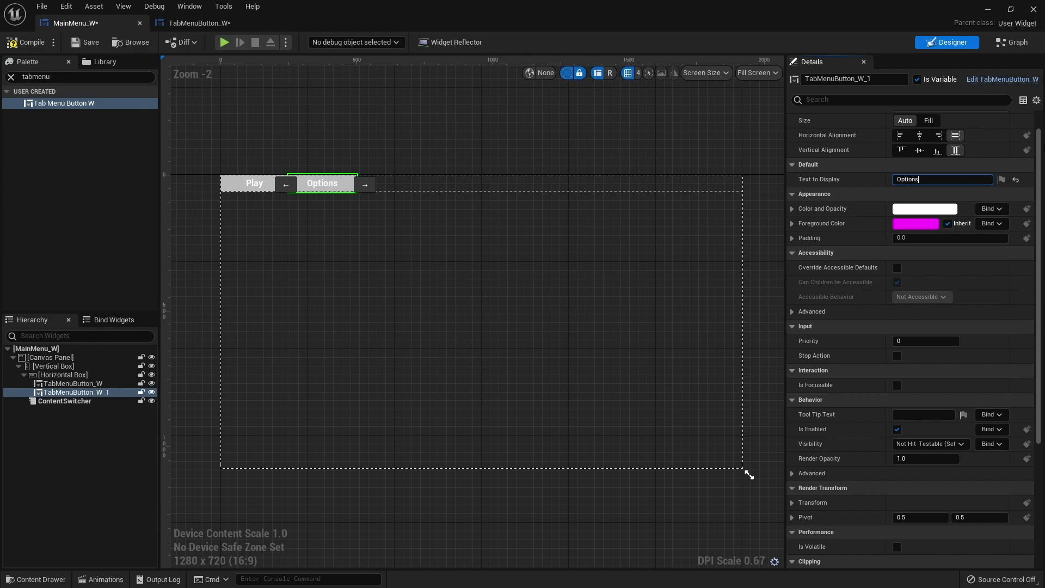
# Duplicate the Options tab button and set the copy's Text to Display to Store
pyautogui.click(72, 392)
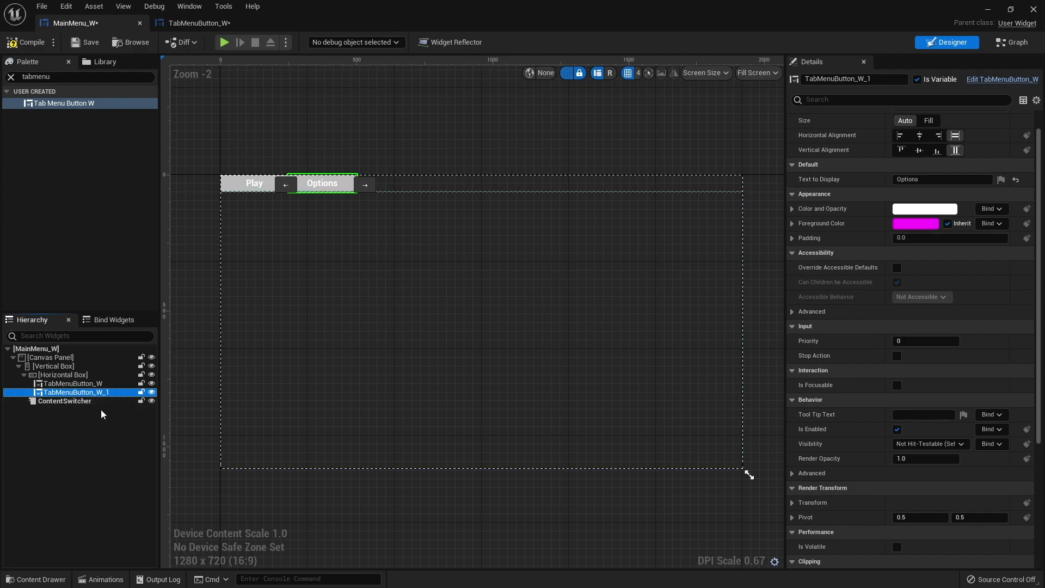
pyautogui.hotkey('ctrl', 'd')
pyautogui.click(390, 183)
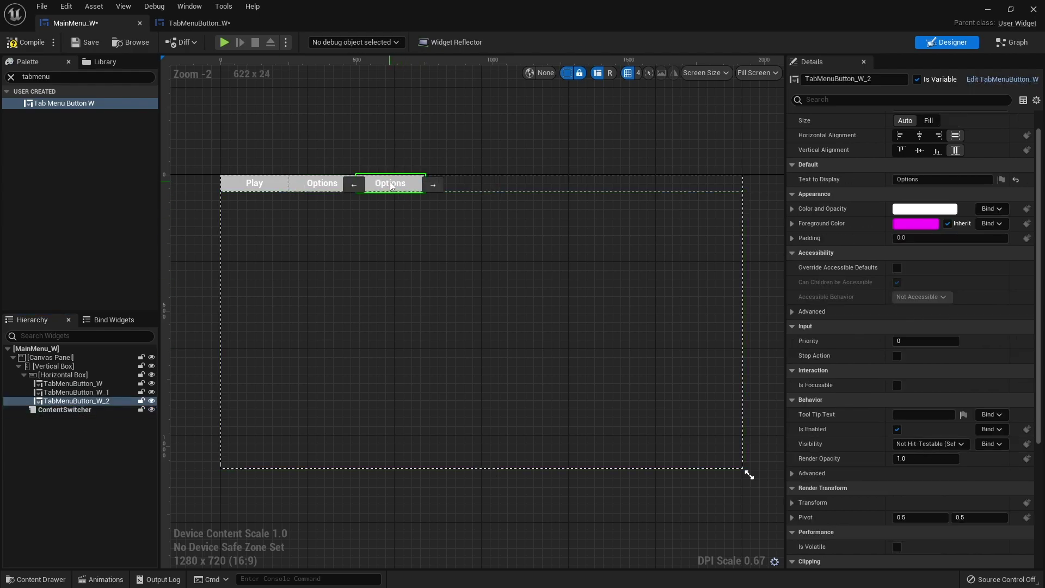
pyautogui.click(914, 179)
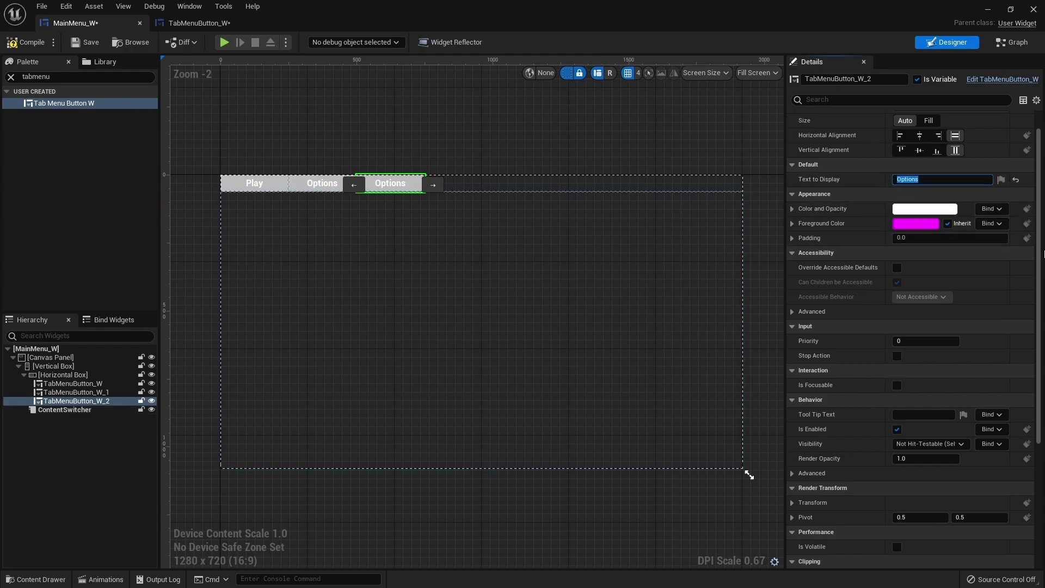
pyautogui.write('U')
pyautogui.press('Return')
pyautogui.click(749, 126)
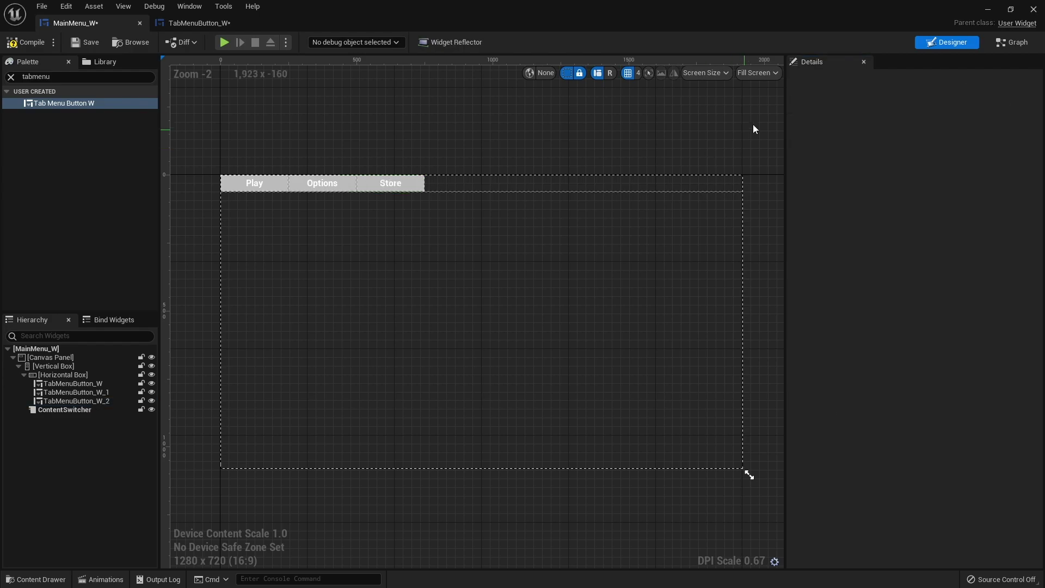
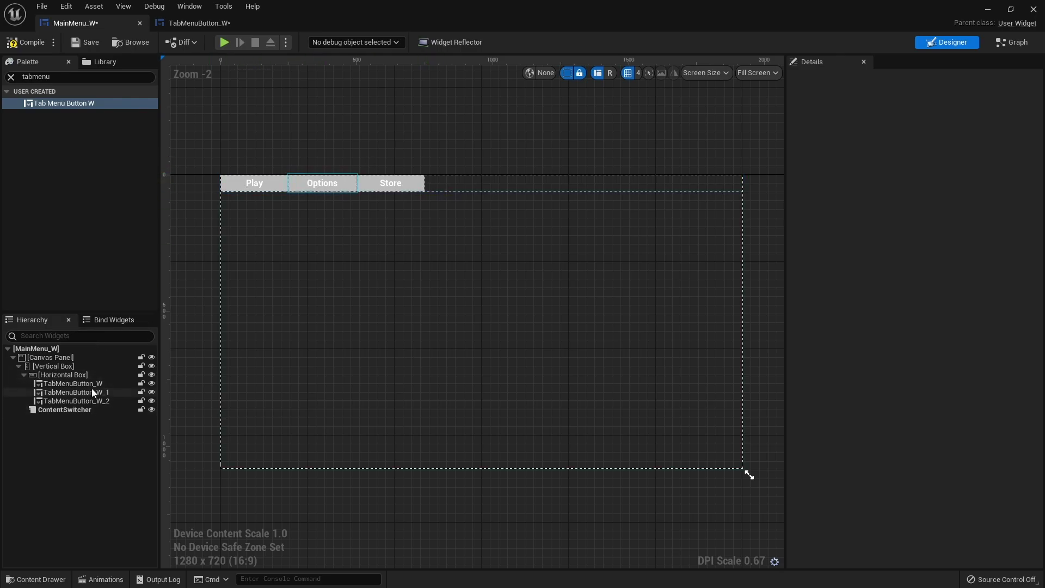
# Wrap the Horizontal Box that holds the three tab buttons with another Horizontal Box
pyautogui.click(72, 376)
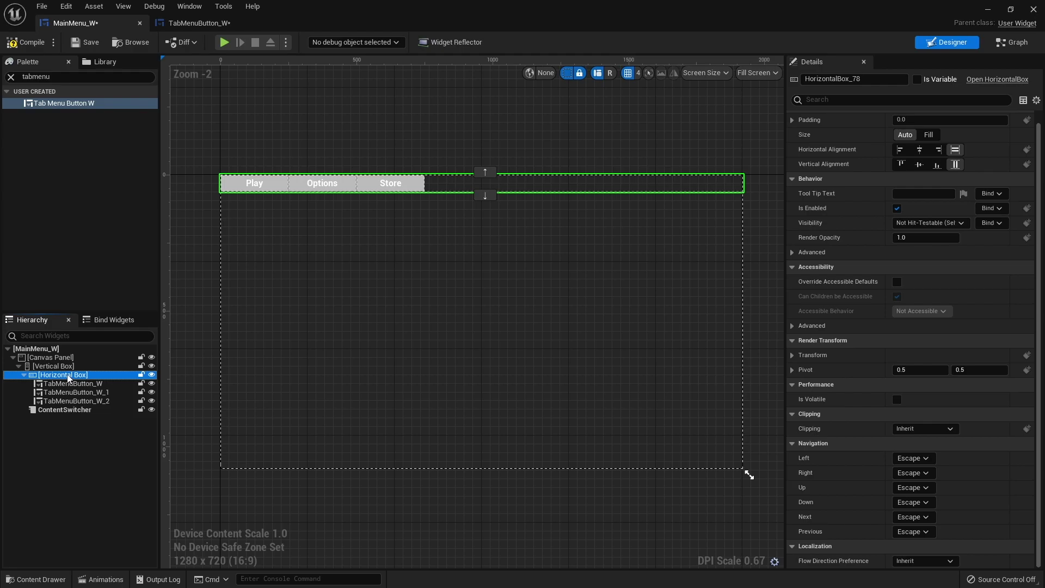
pyautogui.rightClick(67, 374)
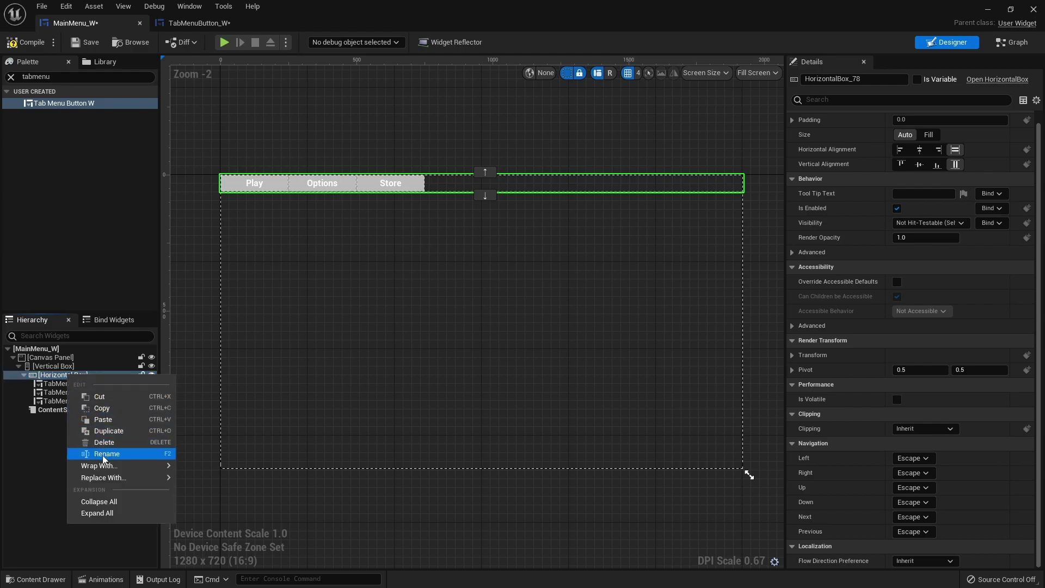
pyautogui.moveTo(106, 466)
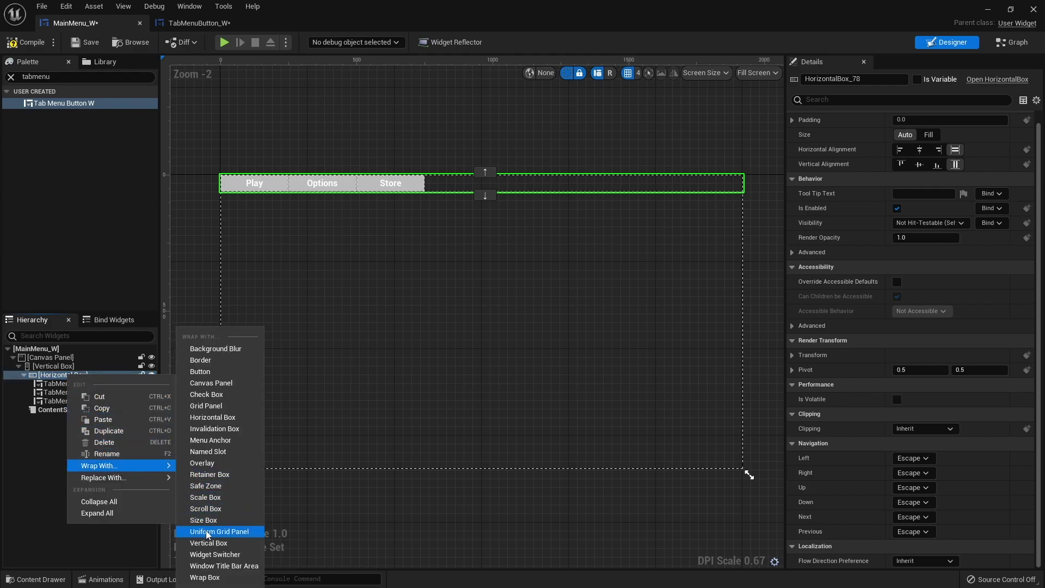
pyautogui.click(218, 417)
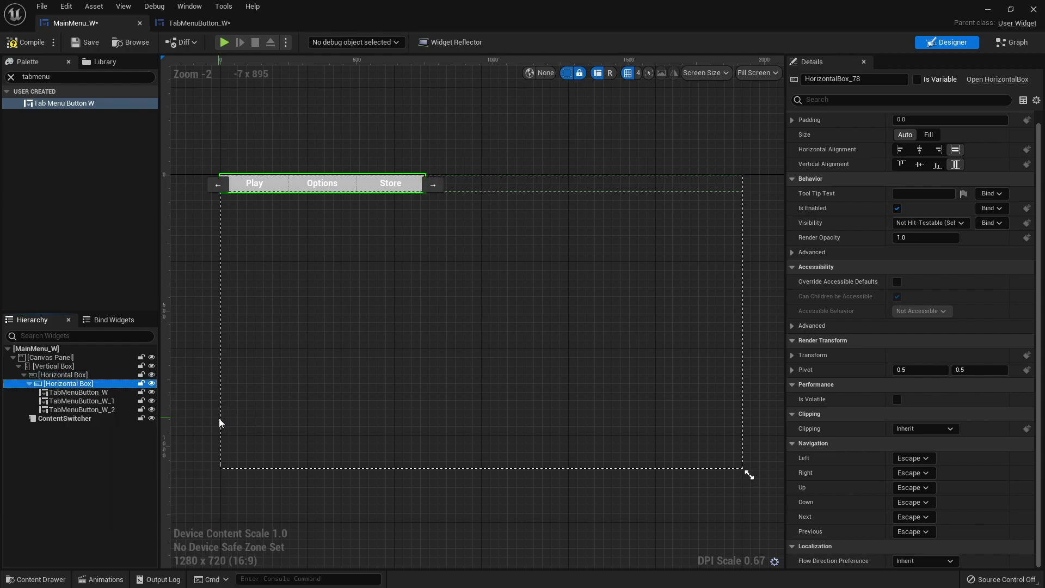
# Rename the inner Horizontal Box containing the tab buttons to TabMenu and make it a variable
pyautogui.click(60, 383)
pyautogui.click(29, 384)
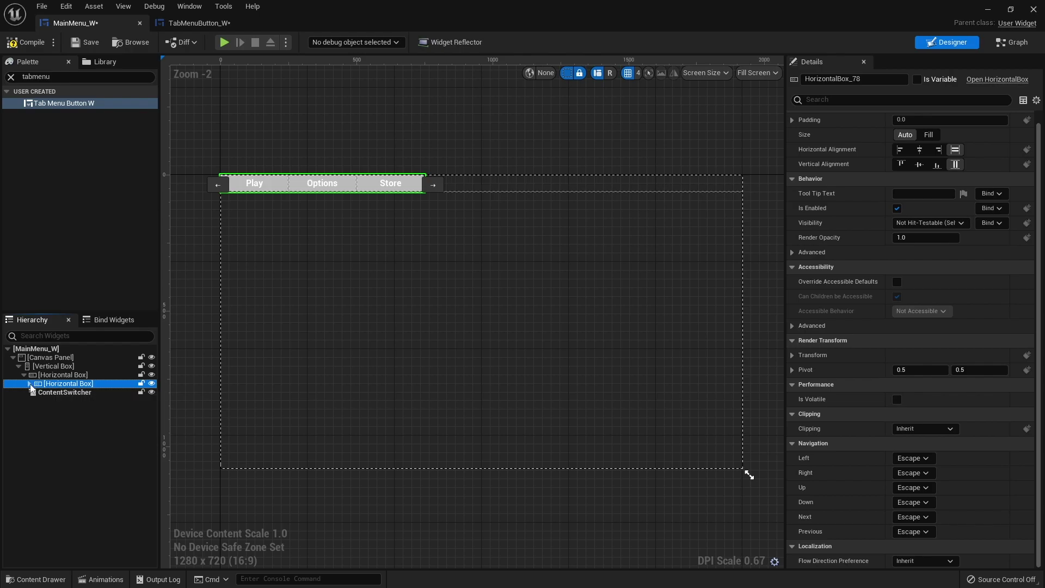
pyautogui.click(30, 383)
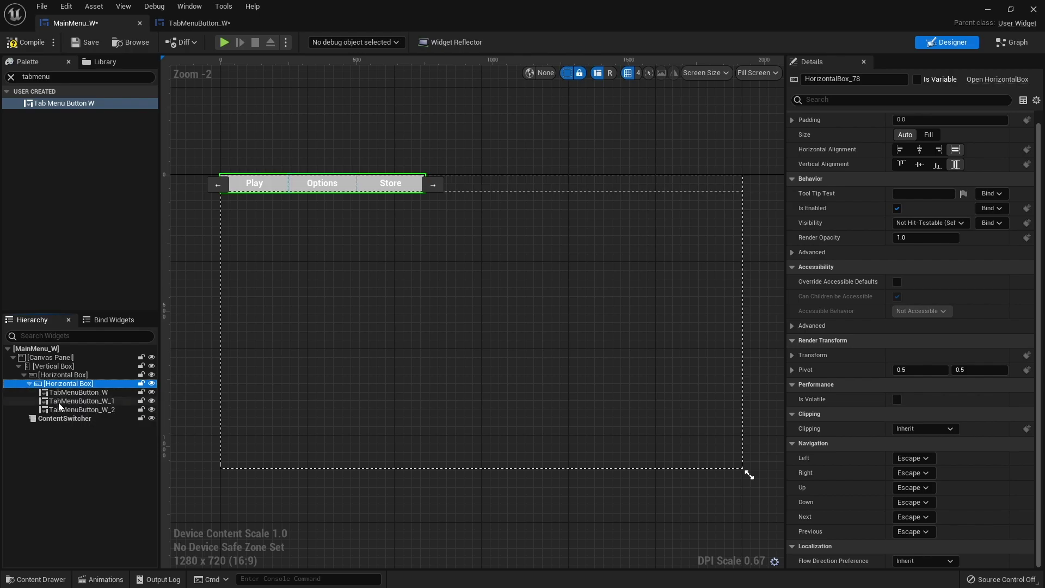
pyautogui.click(30, 384)
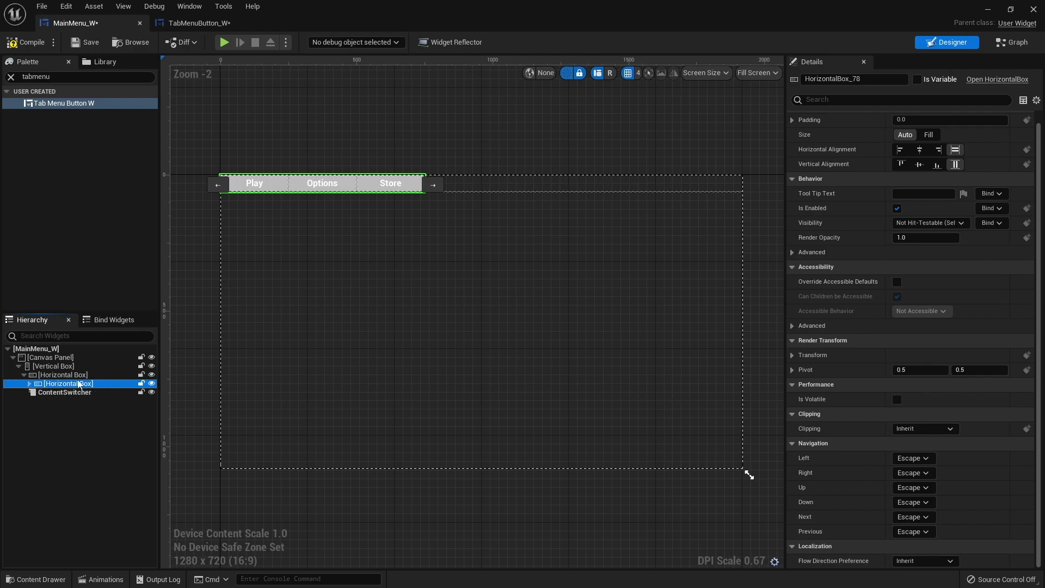
pyautogui.moveTo(861, 79); pyautogui.dragTo(826, 79)
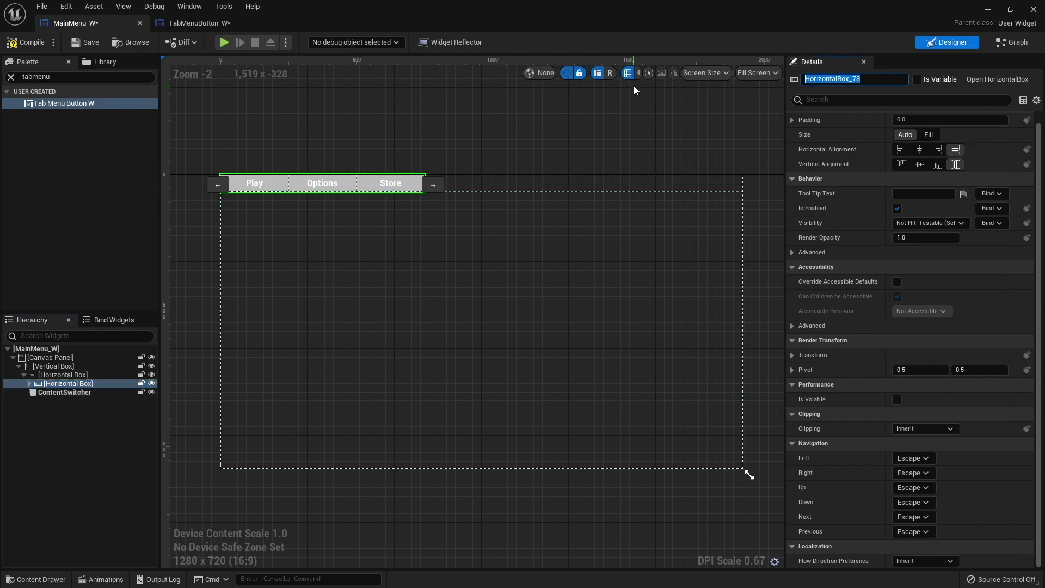
pyautogui.write('TabMenu')
pyautogui.press('Return')
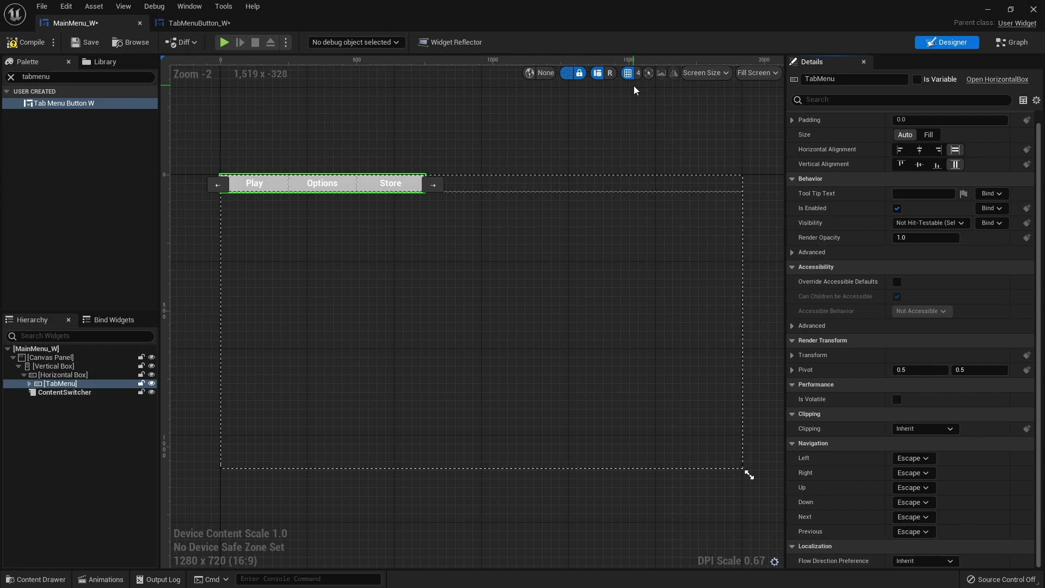
pyautogui.click(918, 79)
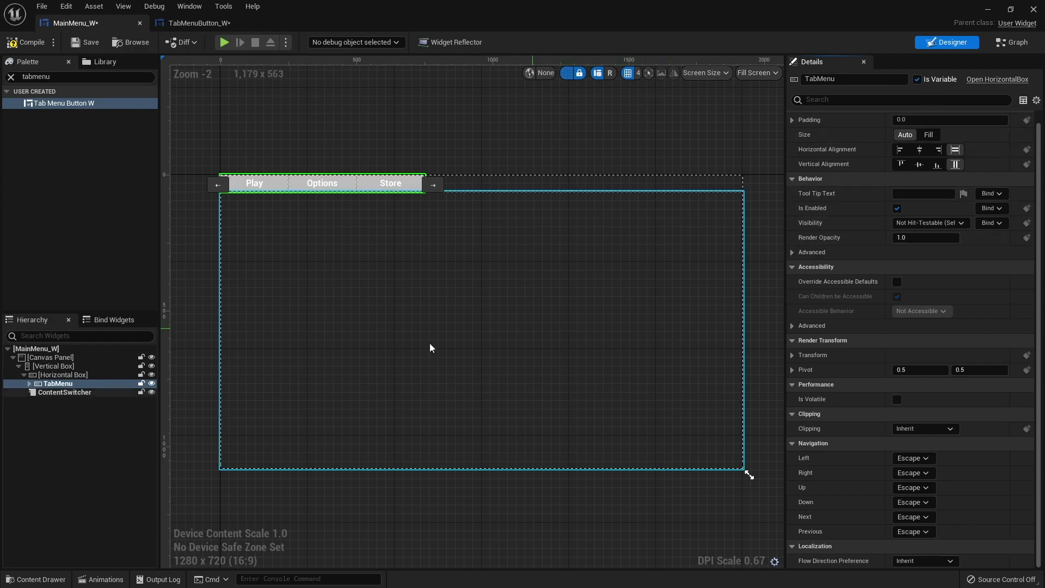
# Add two Text widgets to the outer Horizontal Box, one before and one after TabMenu
pyautogui.click(74, 367)
pyautogui.click(66, 375)
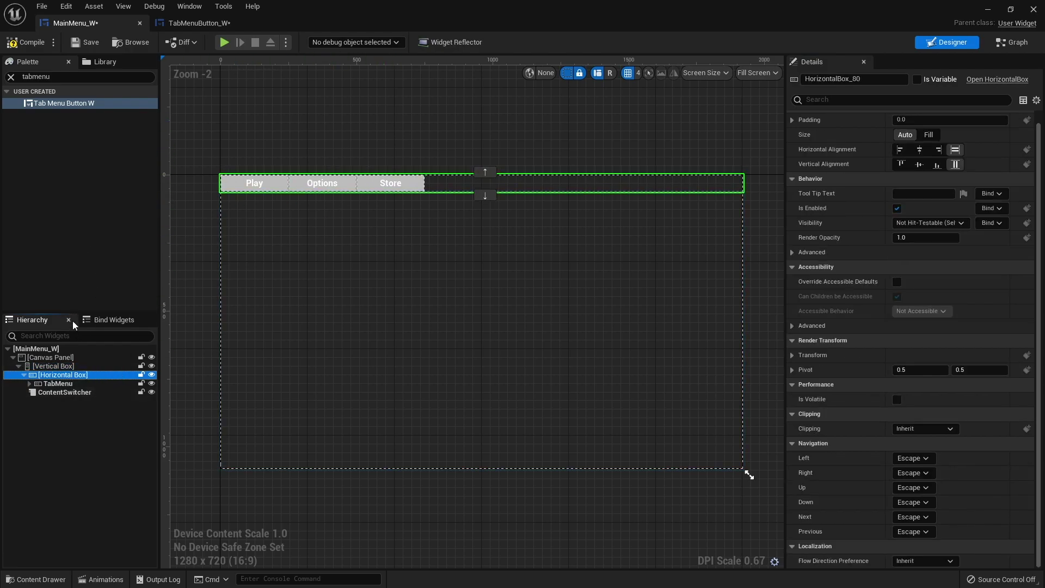
pyautogui.click(10, 77)
pyautogui.moveTo(41, 191); pyautogui.dragTo(63, 379)
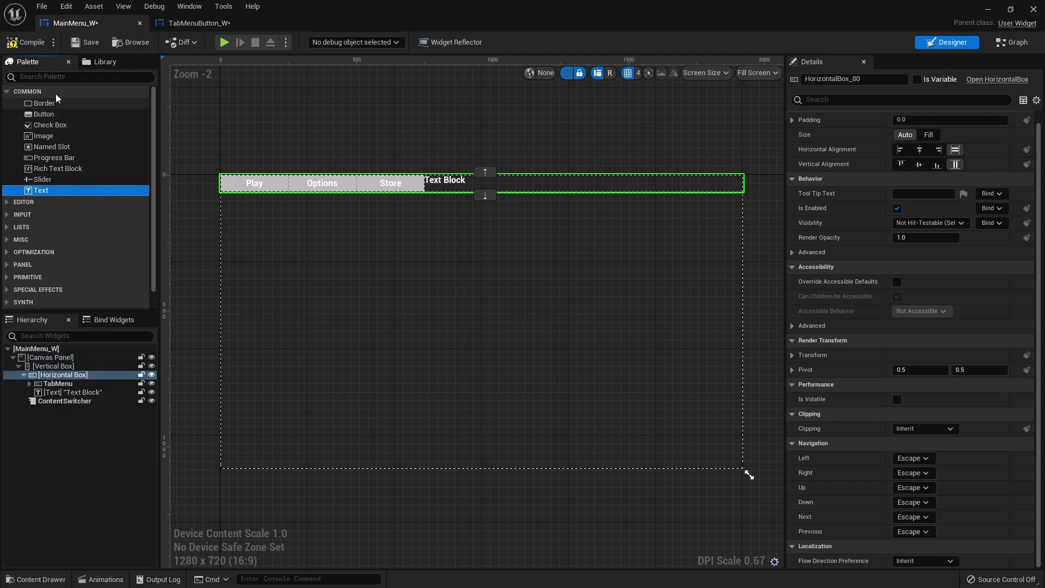
pyautogui.moveTo(46, 193); pyautogui.dragTo(82, 393)
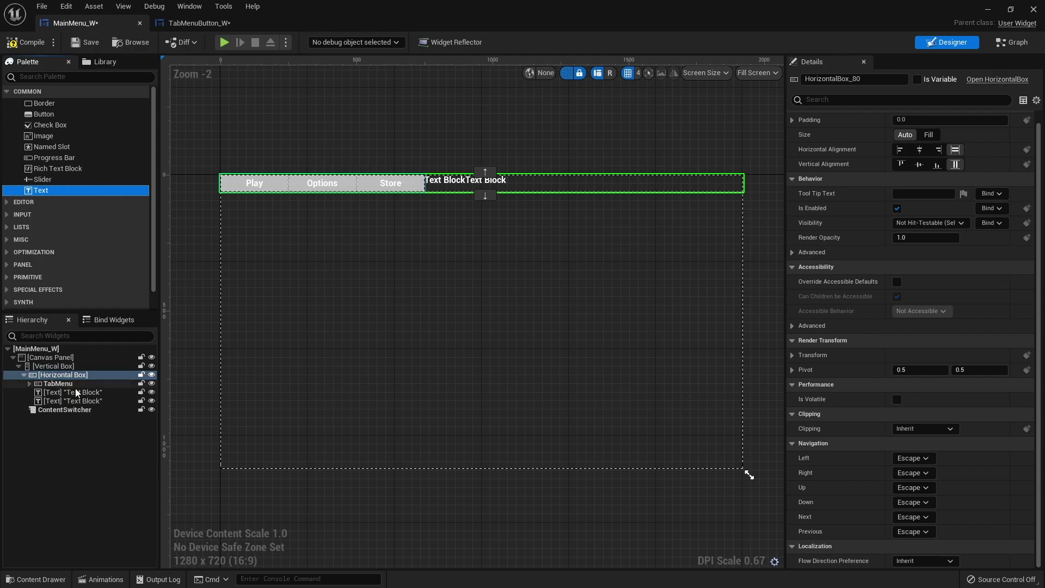
pyautogui.click(70, 392)
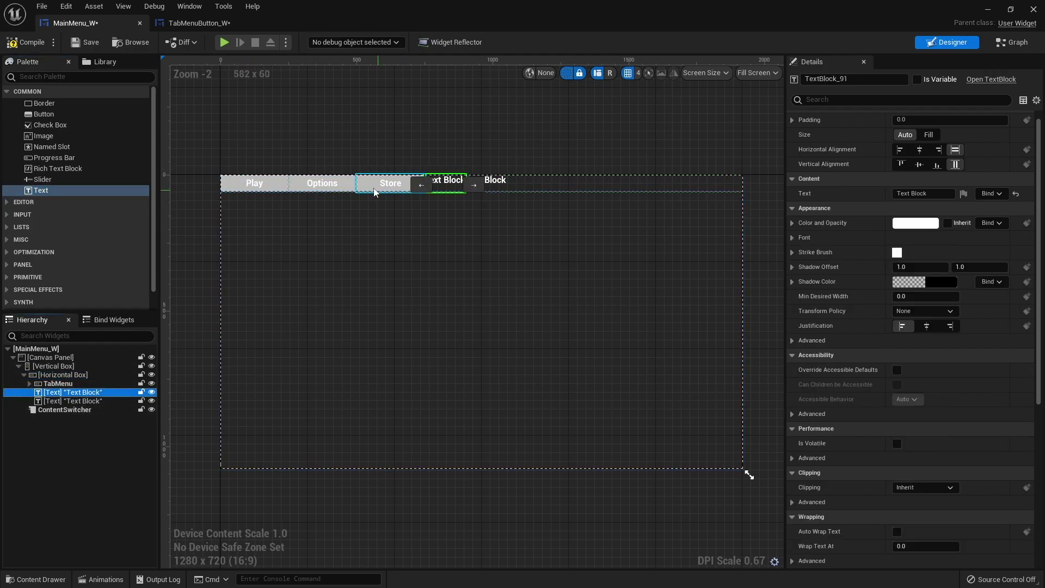
pyautogui.click(422, 186)
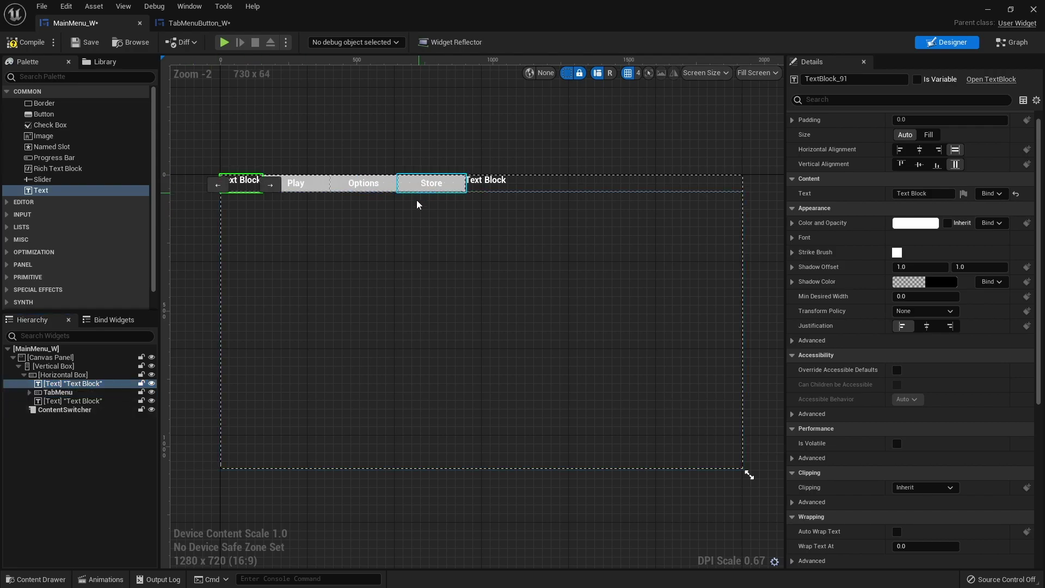
pyautogui.click(110, 426)
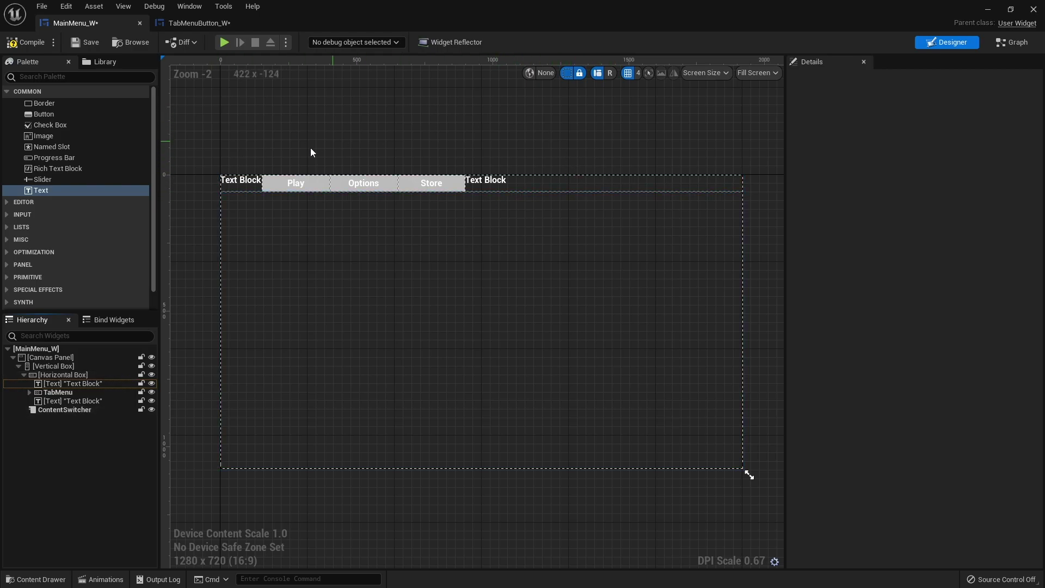
# Add two Spacer widgets to the outer Horizontal Box, one as its first child and one as its last
pyautogui.click(44, 77)
pyautogui.write('spacer')
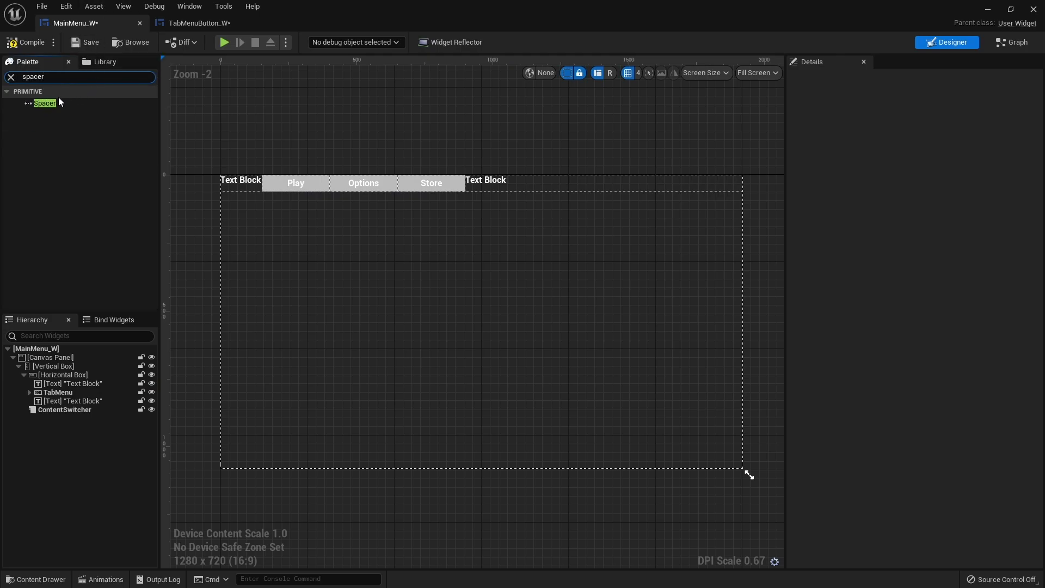
pyautogui.moveTo(59, 102); pyautogui.dragTo(79, 378)
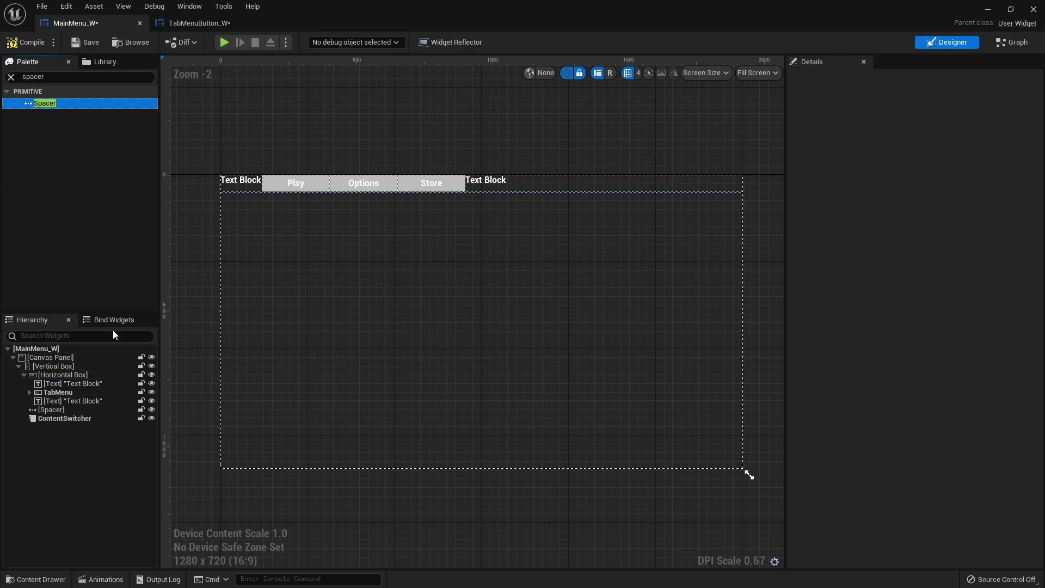
pyautogui.moveTo(36, 102); pyautogui.dragTo(86, 380)
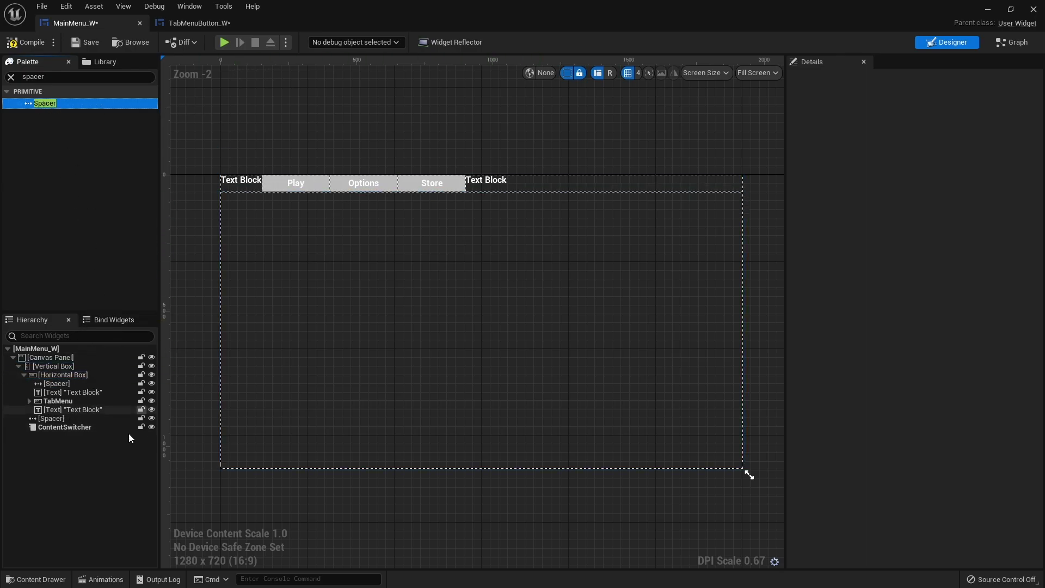
pyautogui.click(51, 384)
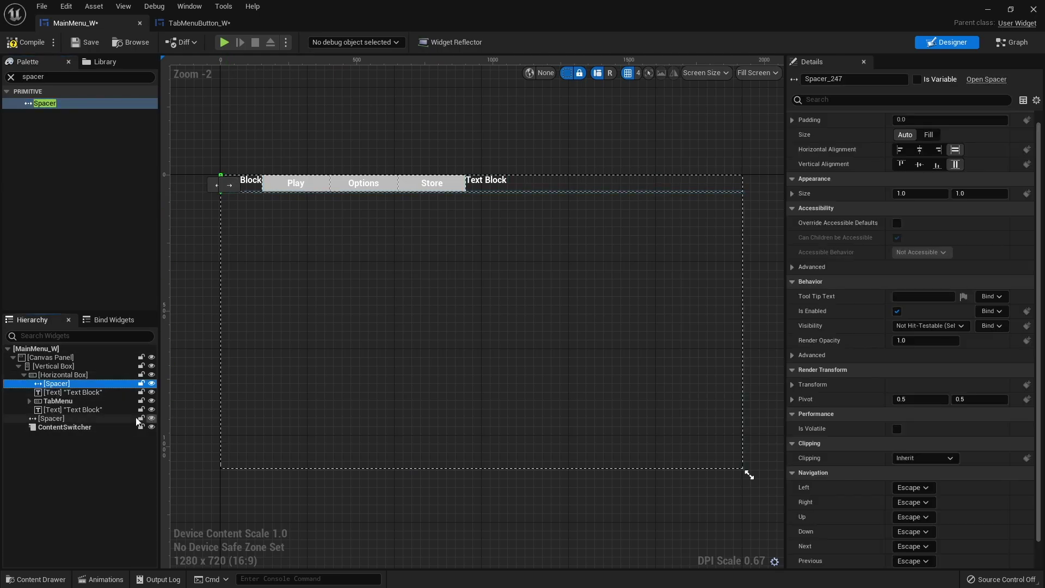
pyautogui.click(102, 419)
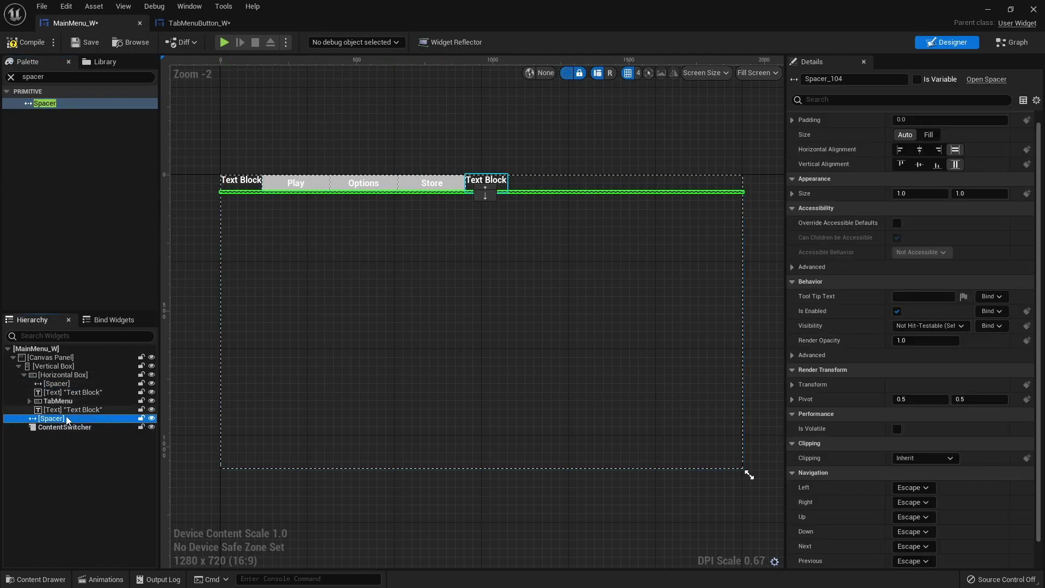
pyautogui.moveTo(47, 424); pyautogui.dragTo(55, 377)
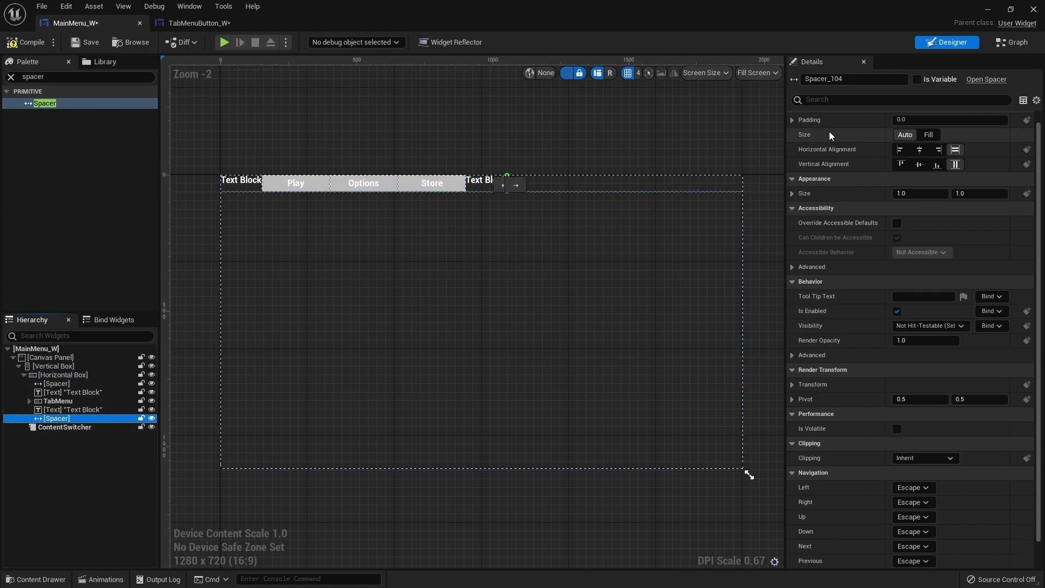
# Set the slot Size of both Spacers in the outer Horizontal Box to Fill
pyautogui.click(928, 135)
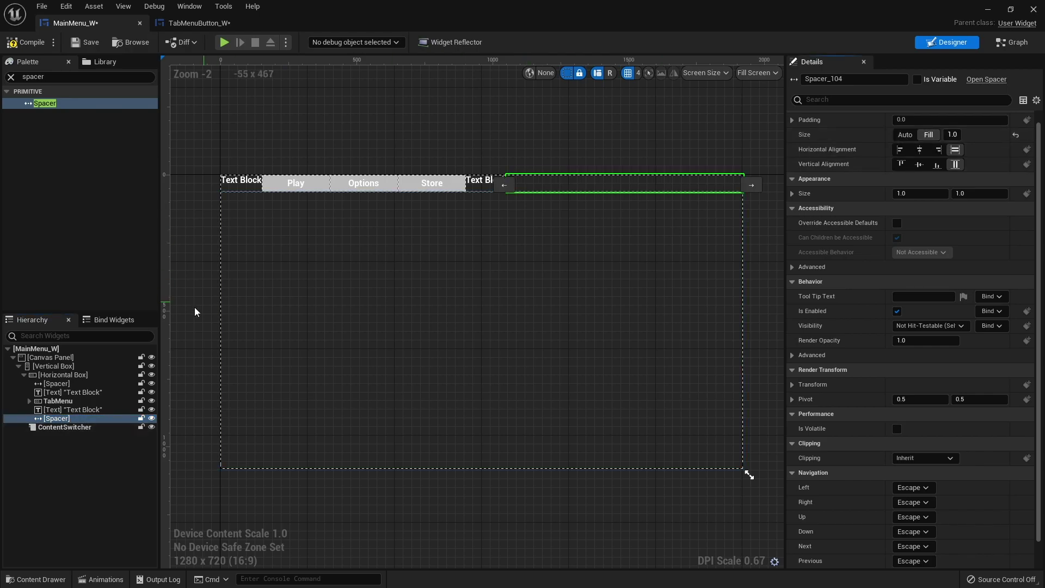
pyautogui.click(57, 383)
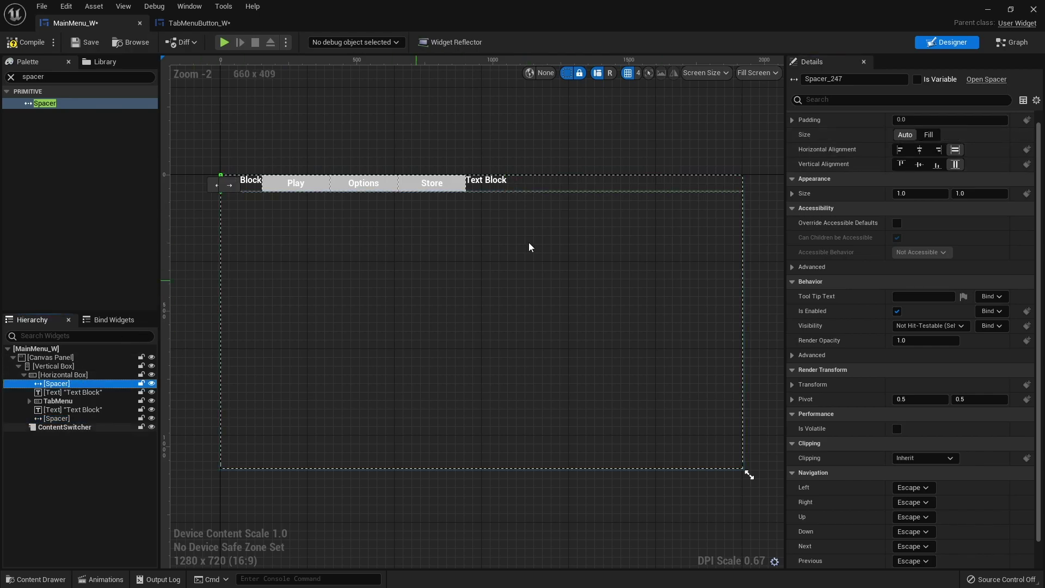
pyautogui.click(928, 135)
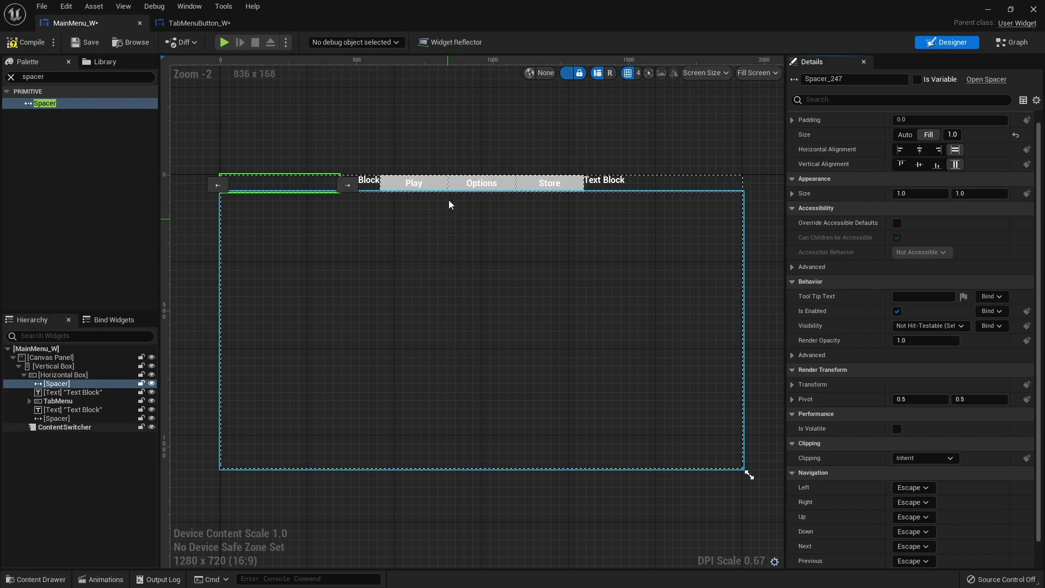
pyautogui.press('Escape')
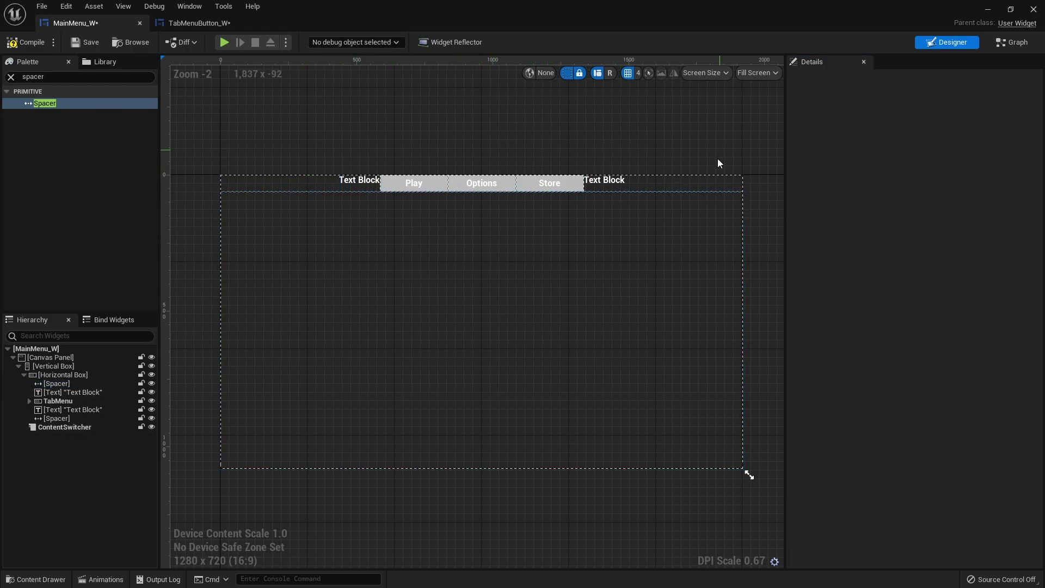
# Center both text blocks horizontally in their slots, setting the text before TabMenu to LB and the one after it to RB
pyautogui.click(364, 187)
pyautogui.click(925, 194)
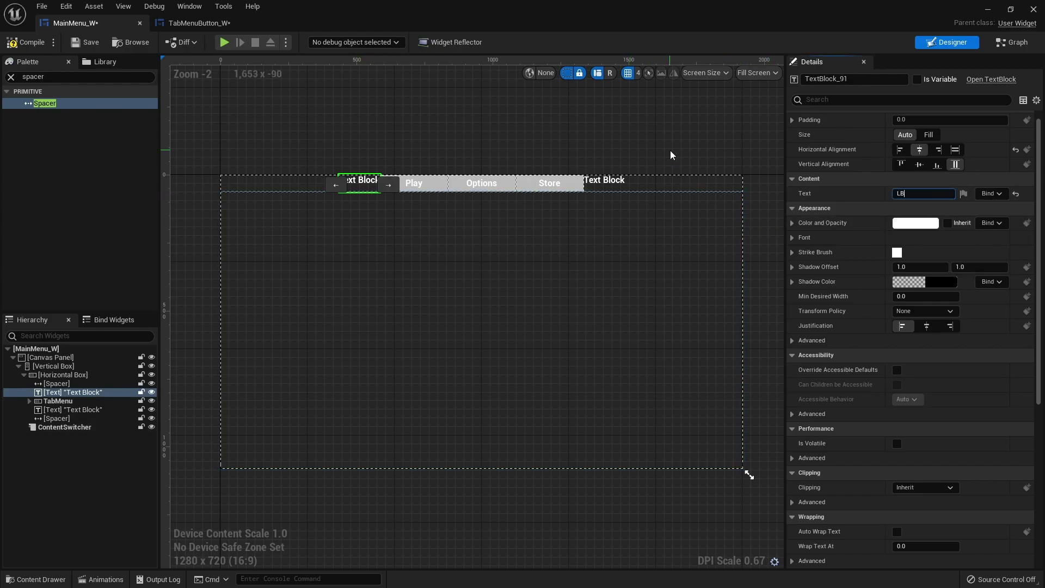
pyautogui.click(589, 181)
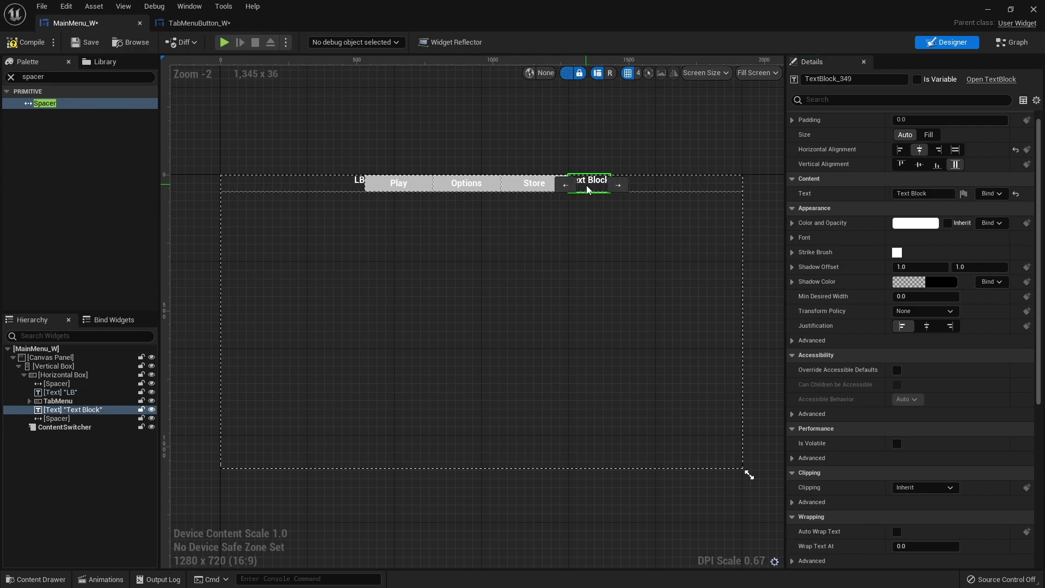
pyautogui.click(925, 194)
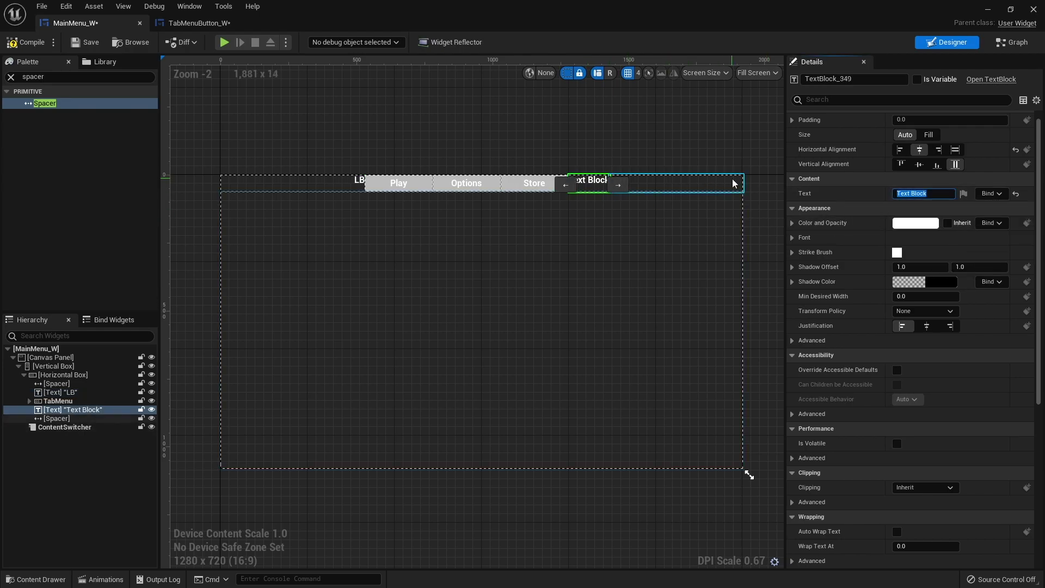
pyautogui.press('Return')
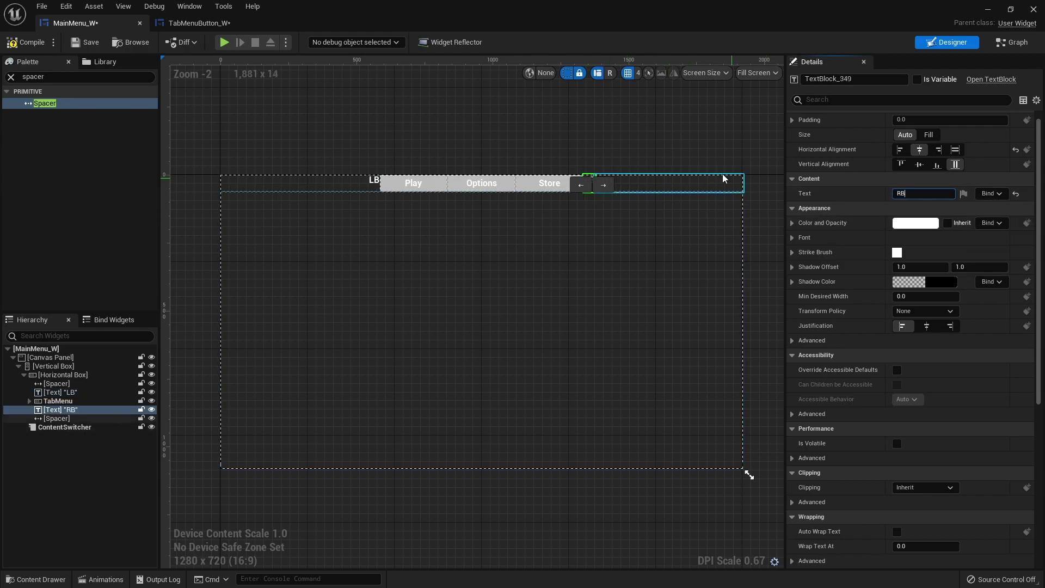
pyautogui.click(634, 161)
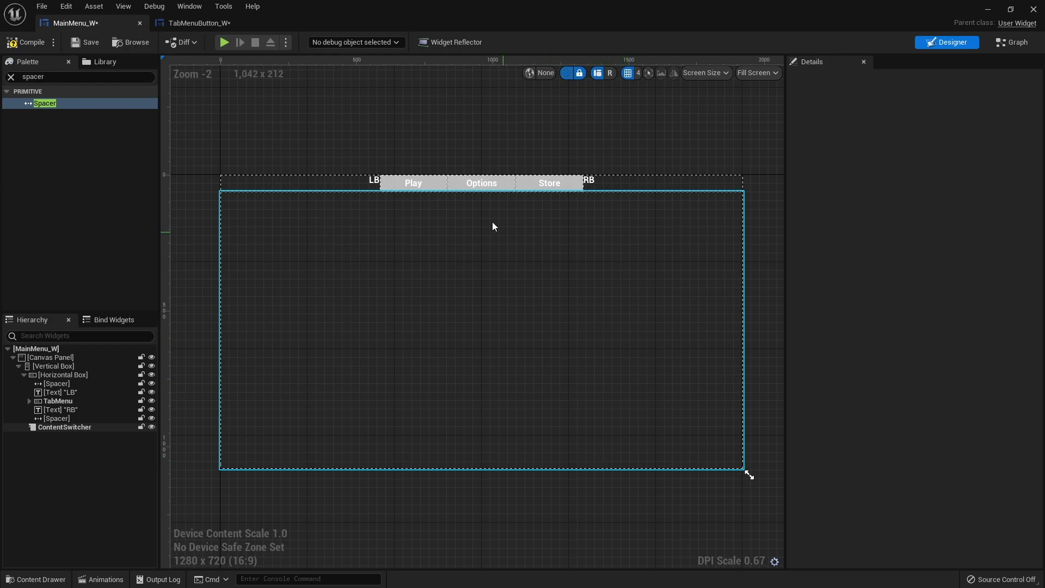